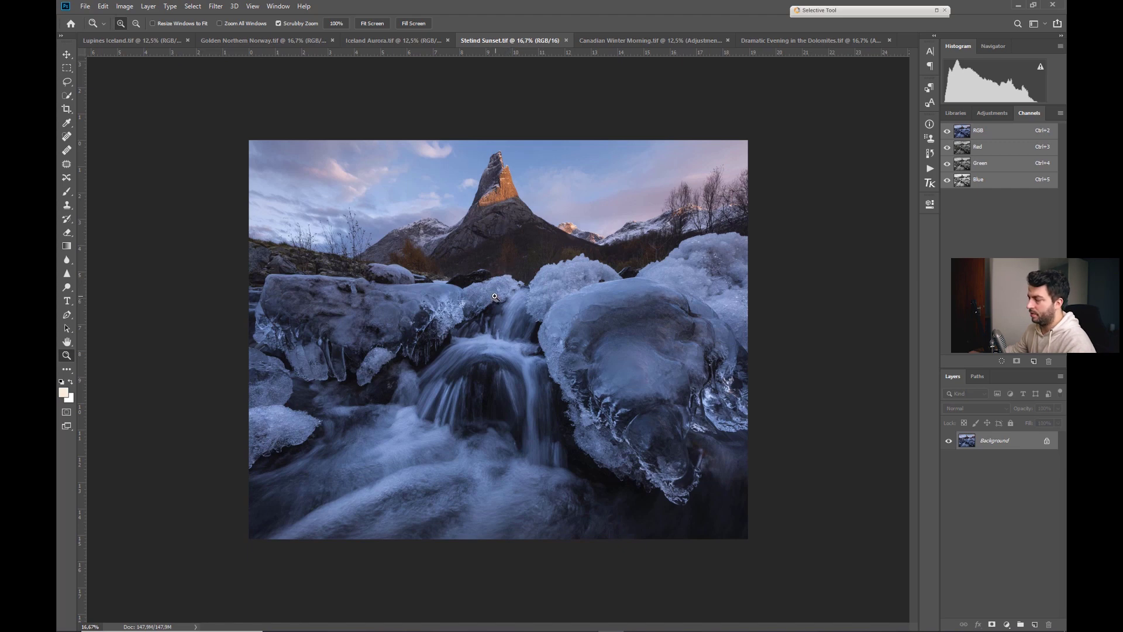
Inspect the mountain peak up close, then view the Blue channel on its own
left_click_drag(496, 296, 522, 296)
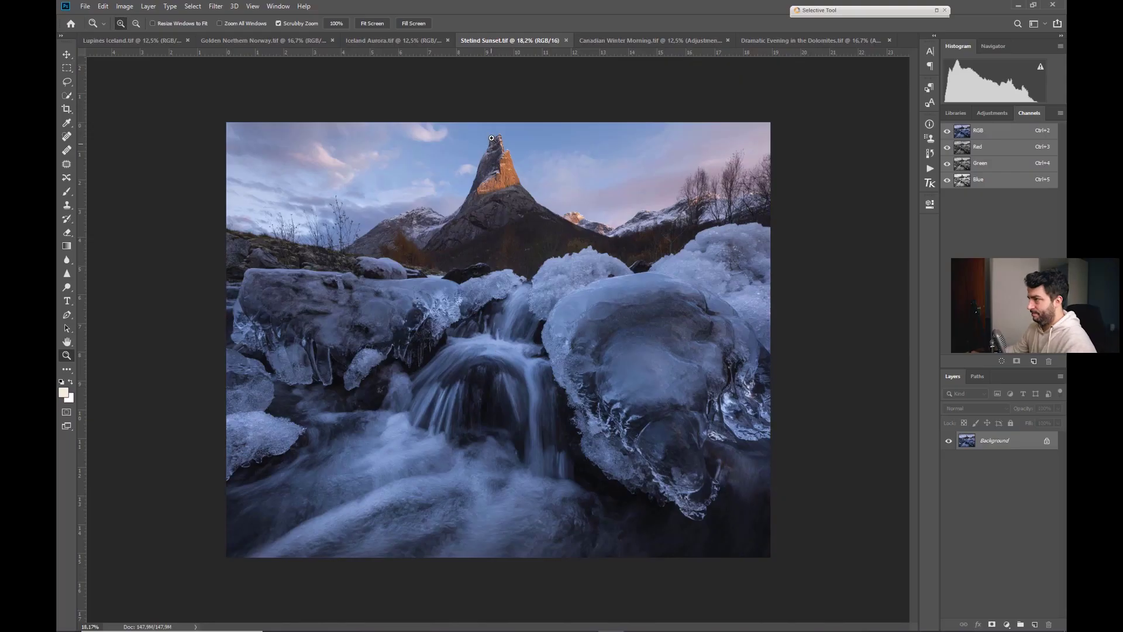
left_click_drag(491, 138, 622, 264)
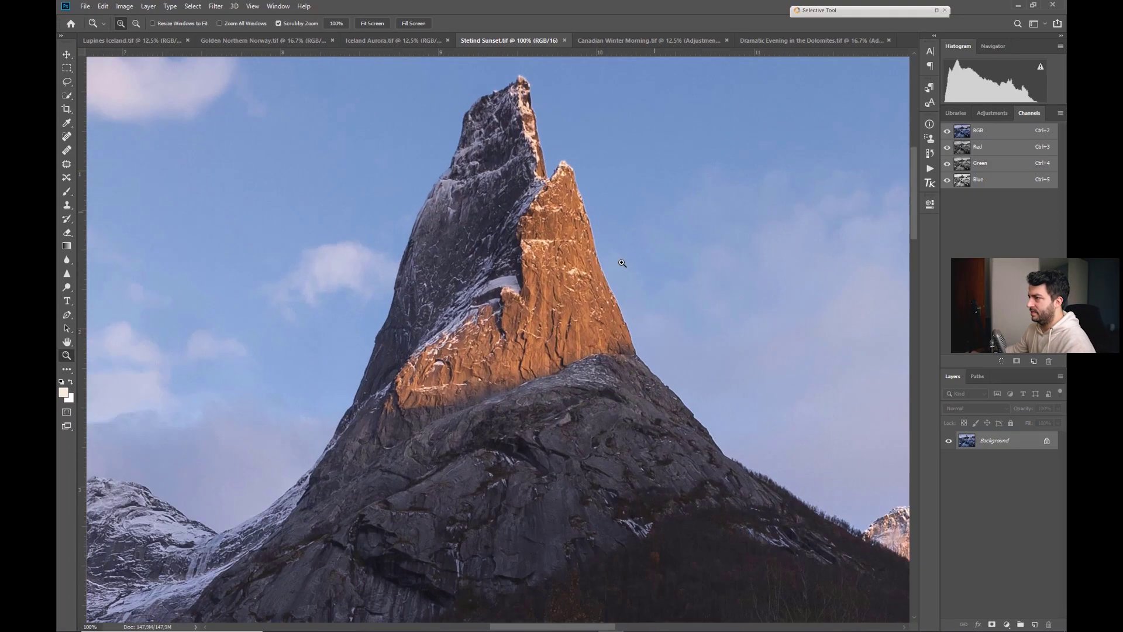
left_click_drag(576, 172, 526, 223)
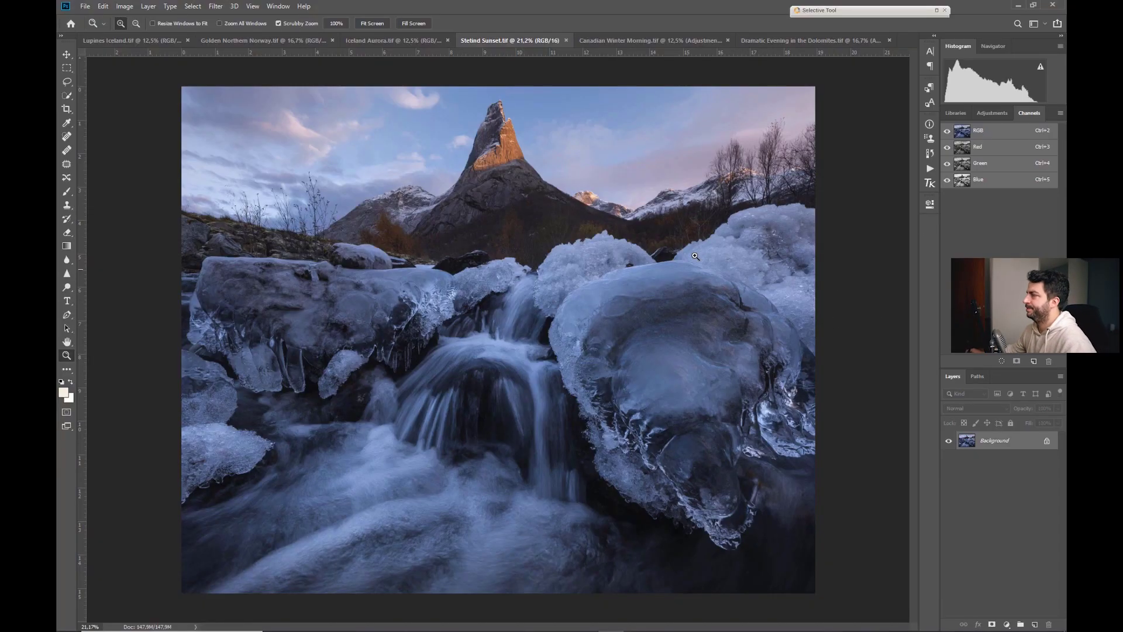
left_click(965, 181)
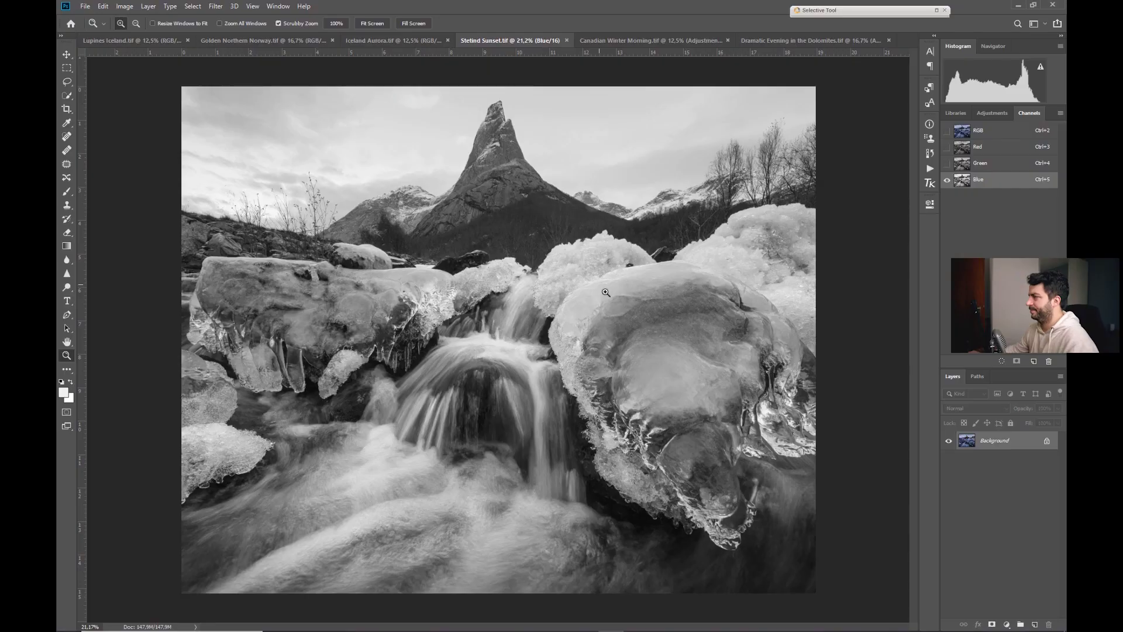
Save the Blue channel's brightness selection as Alpha 1, deselect, and view Alpha 1
left_click(968, 186, "ctrl")
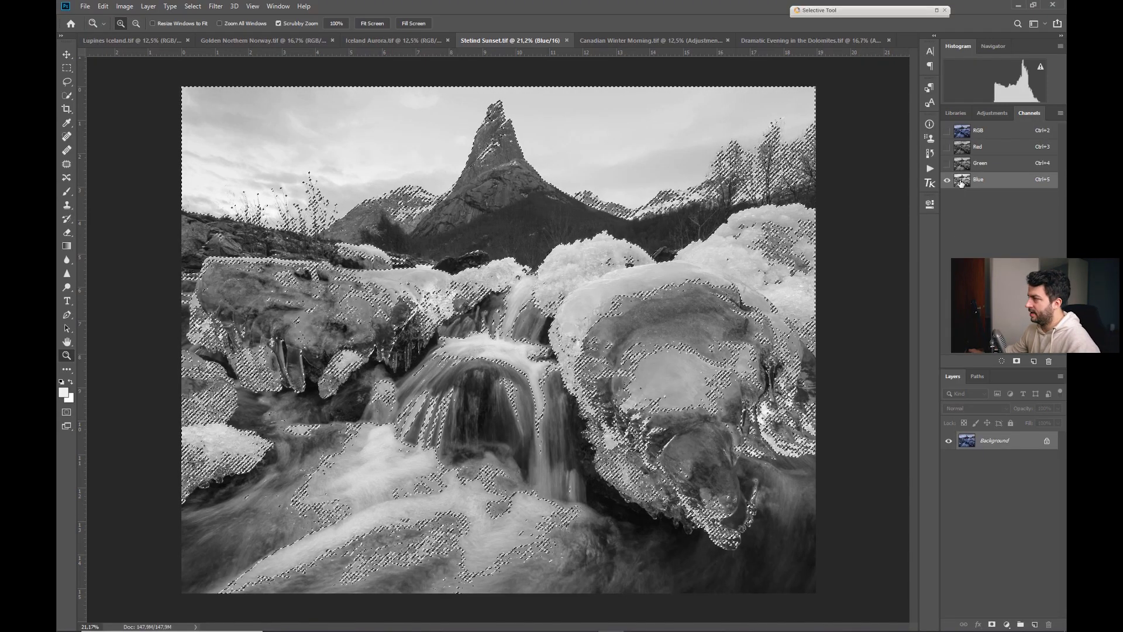
left_click(962, 180, "ctrl")
left_click(1017, 361)
key("ctrl+d")
left_click(964, 198)
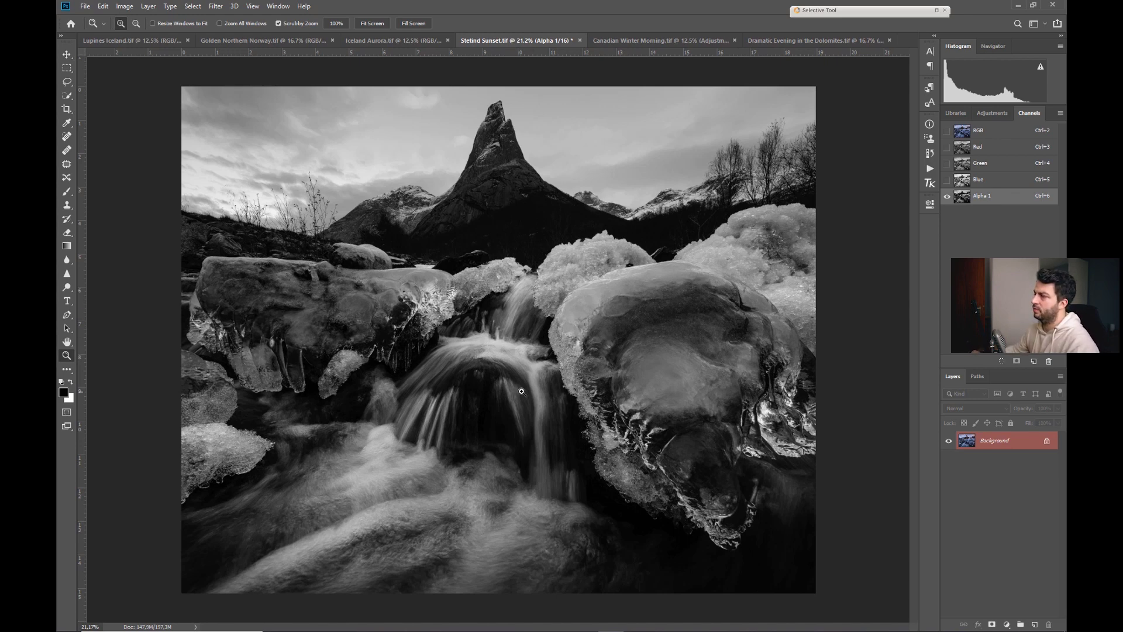
Add a Levels adjustment masked by Alpha 1 with input levels 3, 1.20 and 195
left_click(962, 196, "ctrl")
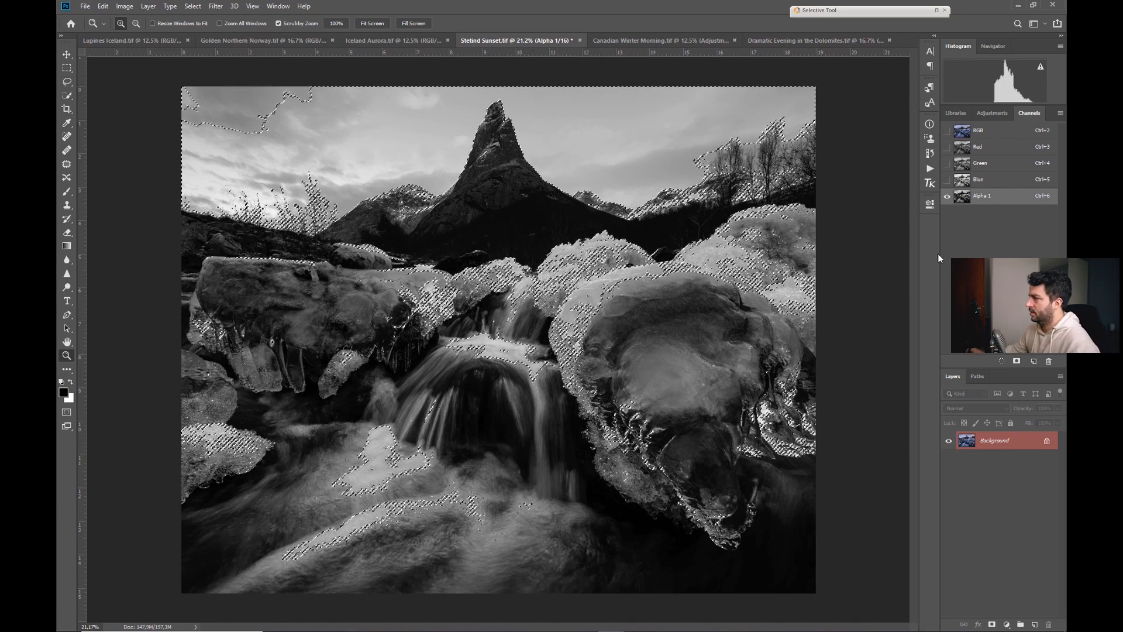
left_click(1007, 624)
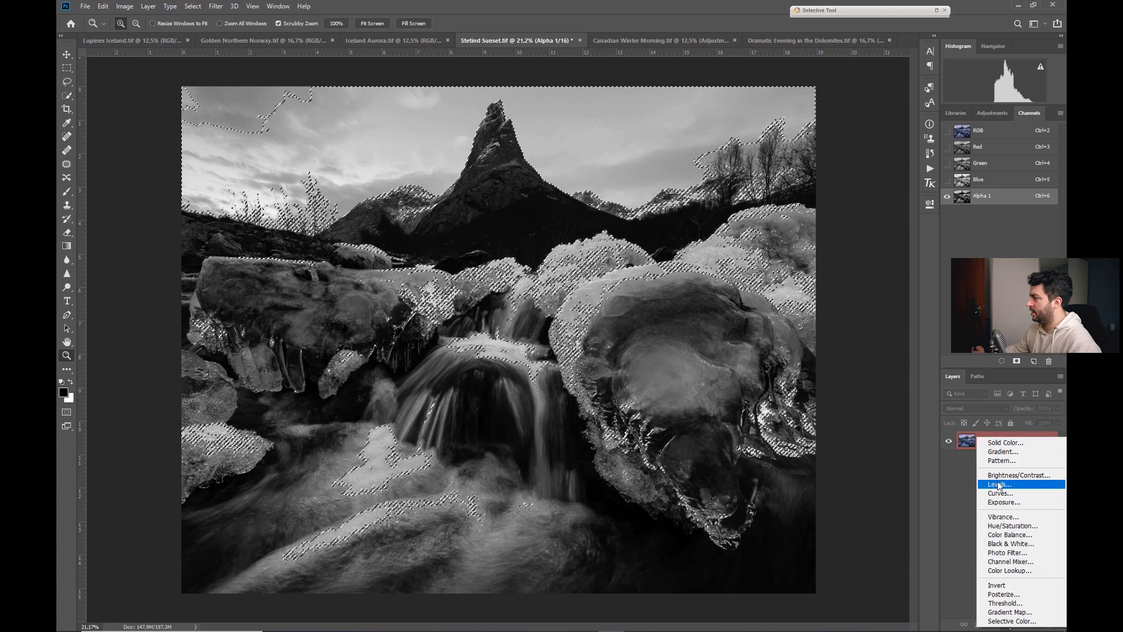
left_click(999, 484)
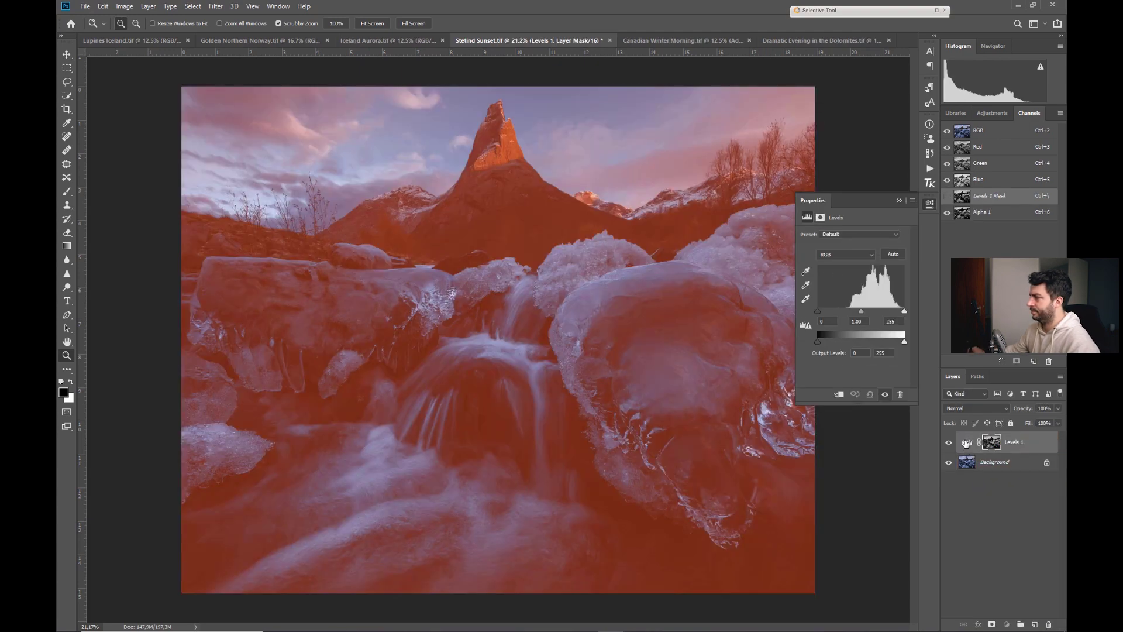
left_click(967, 442)
mouse_move(819, 314)
left_mouse_down()
mouse_move(833, 313)
mouse_move(806, 315)
left_mouse_up()
left_click_drag(904, 313, 888, 312)
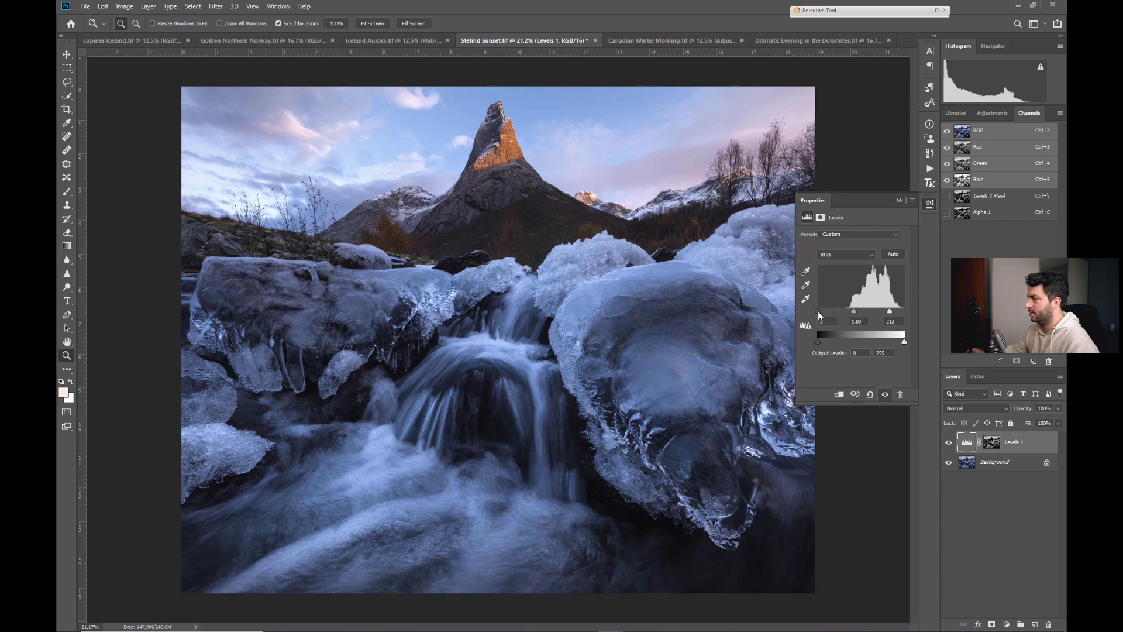
mouse_move(860, 314)
left_mouse_down()
mouse_move(848, 314)
mouse_move(882, 315)
left_mouse_up()
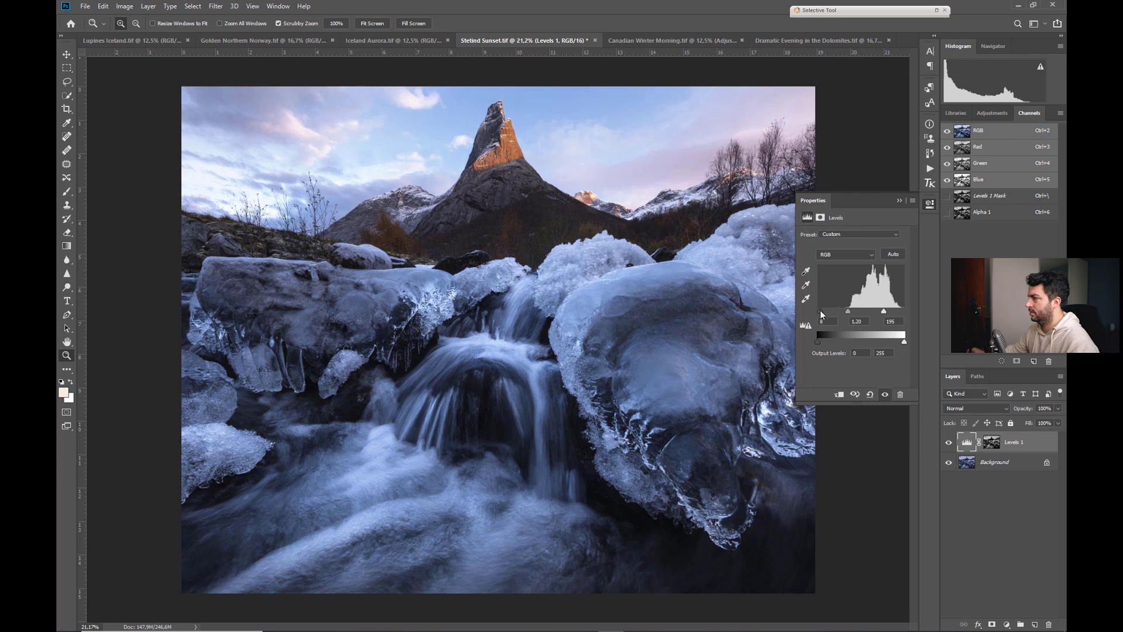
left_click(900, 201)
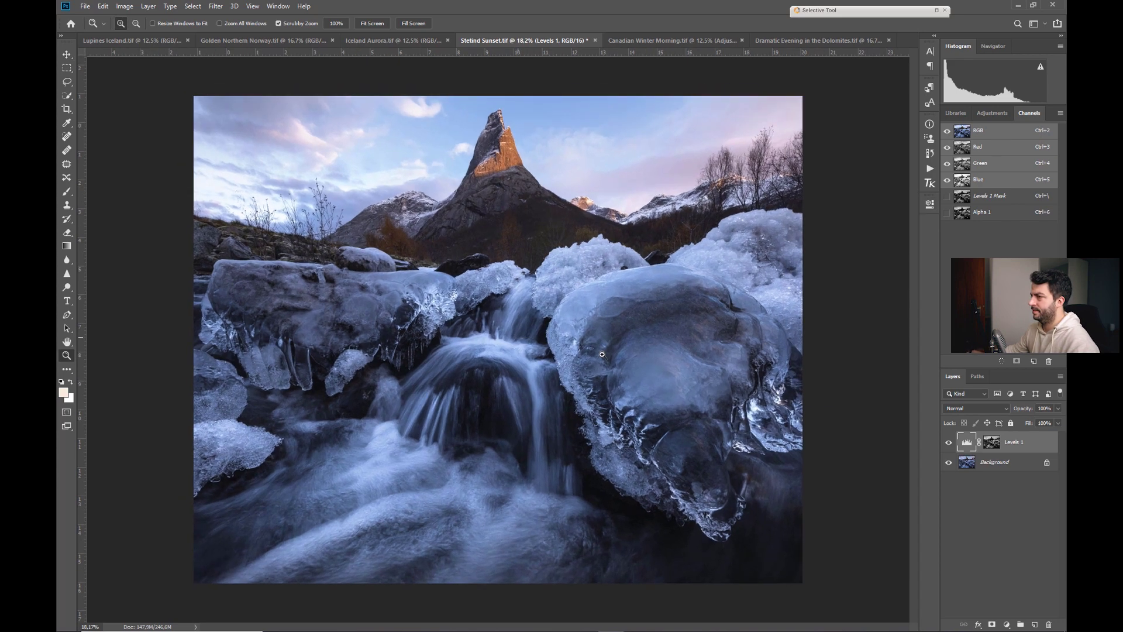
Compare the Levels effect, then group it and give Group 1 a black mask
left_click(522, 327)
left_click(949, 443)
left_click(949, 443)
left_click_drag(556, 355, 517, 352)
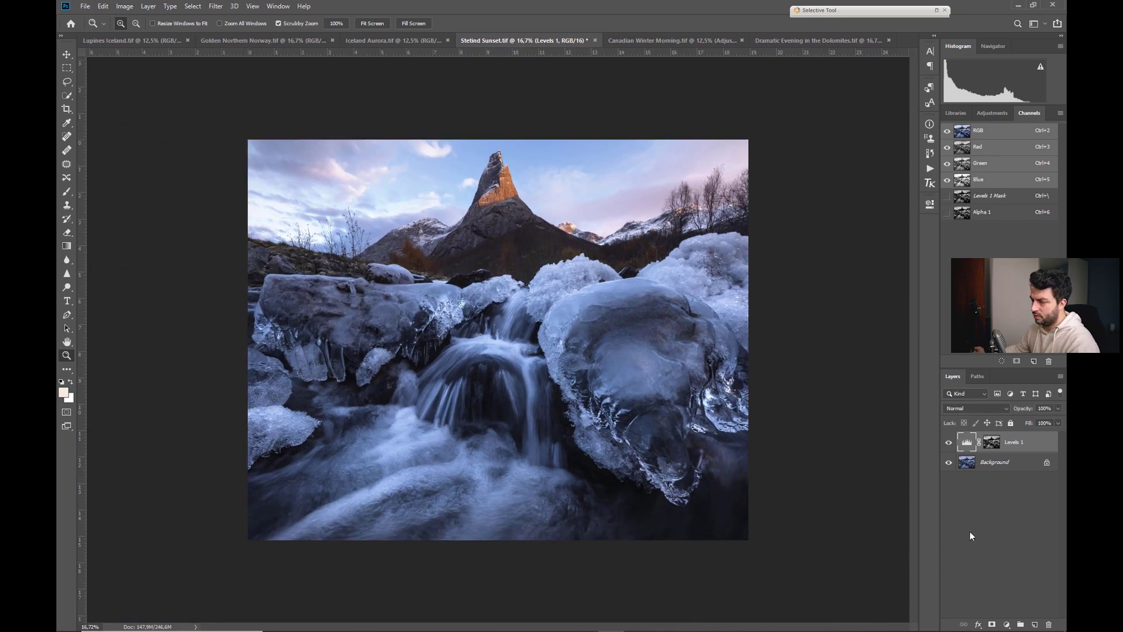
key("ctrl+g")
left_click(993, 624, "alt")
Paint white on the group mask at 70% brush opacity over the ice and waterfall
key("d")
key("b")
mouse_move(355, 341)
left_mouse_down()
mouse_move(381, 339)
mouse_move(387, 375)
mouse_move(523, 339)
mouse_move(351, 463)
mouse_move(525, 479)
mouse_move(623, 518)
mouse_move(655, 422)
mouse_move(620, 342)
mouse_move(741, 278)
mouse_move(556, 282)
mouse_move(369, 319)
mouse_move(216, 292)
mouse_move(667, 301)
mouse_move(367, 387)
mouse_move(415, 386)
mouse_move(780, 489)
mouse_move(710, 489)
mouse_move(639, 376)
mouse_move(489, 389)
mouse_move(455, 332)
mouse_move(409, 315)
left_mouse_up()
key("x")
key("7")
key("x")
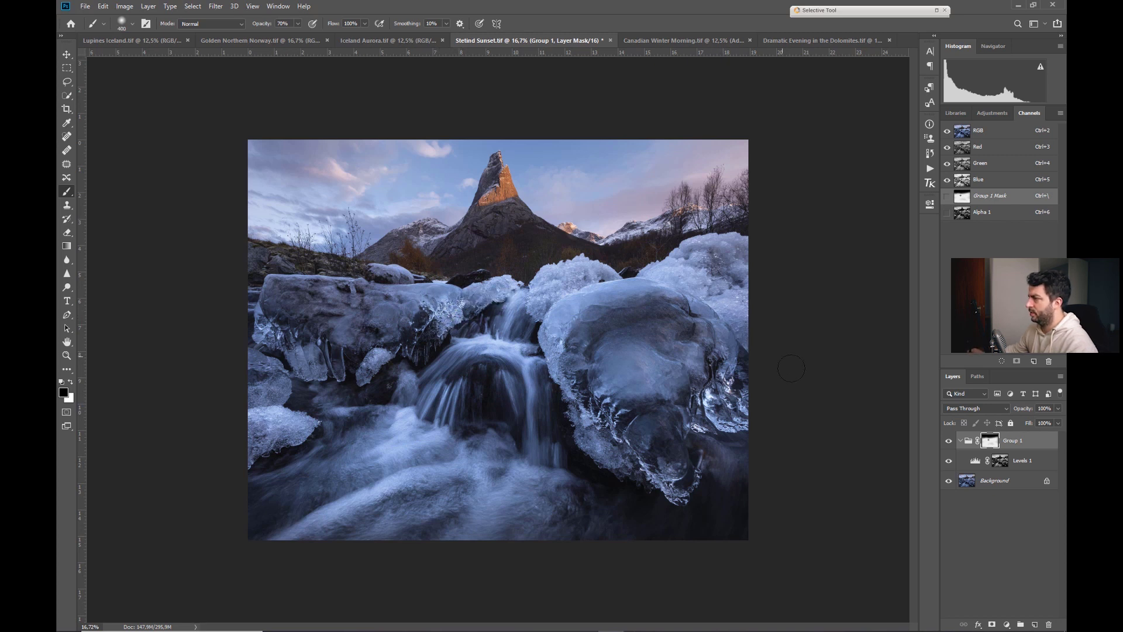
key("x")
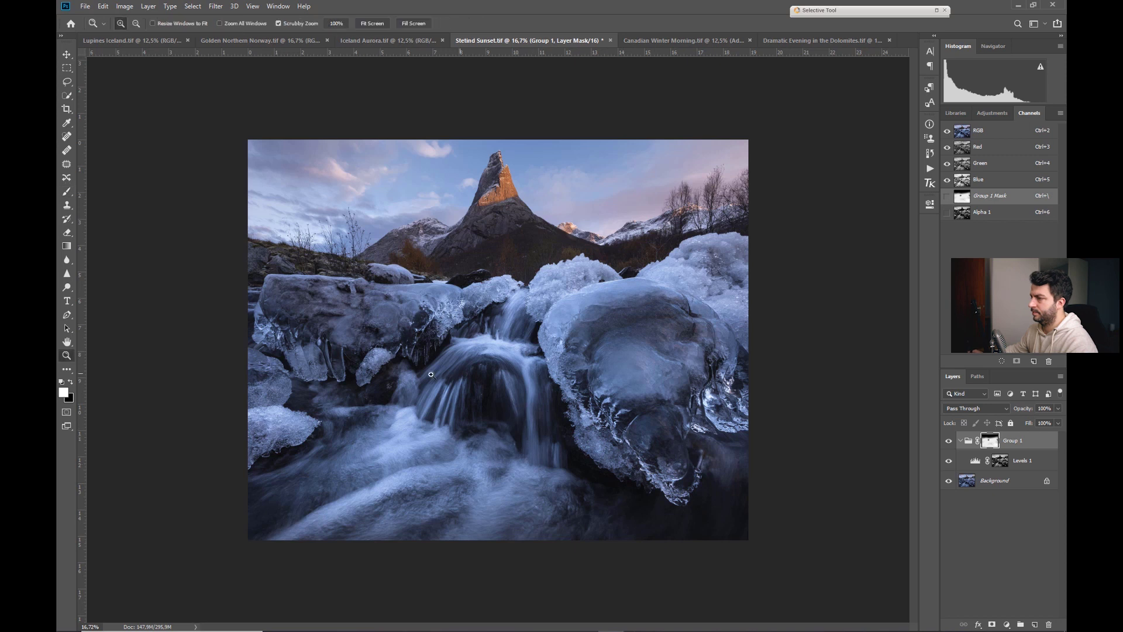
left_click_drag(404, 357, 389, 355)
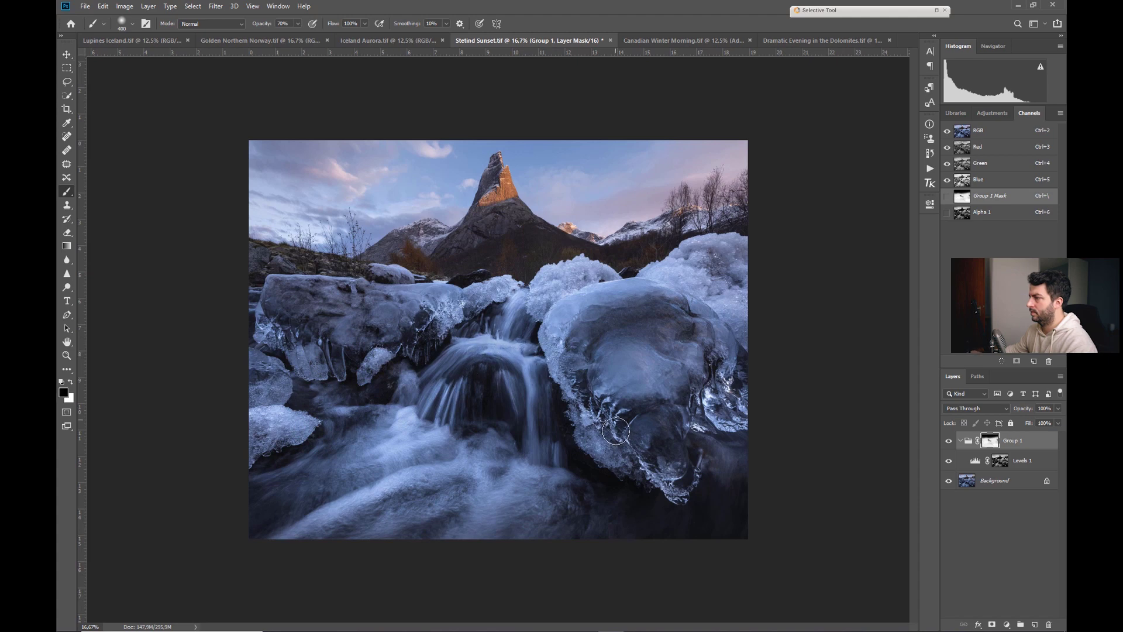
key("z")
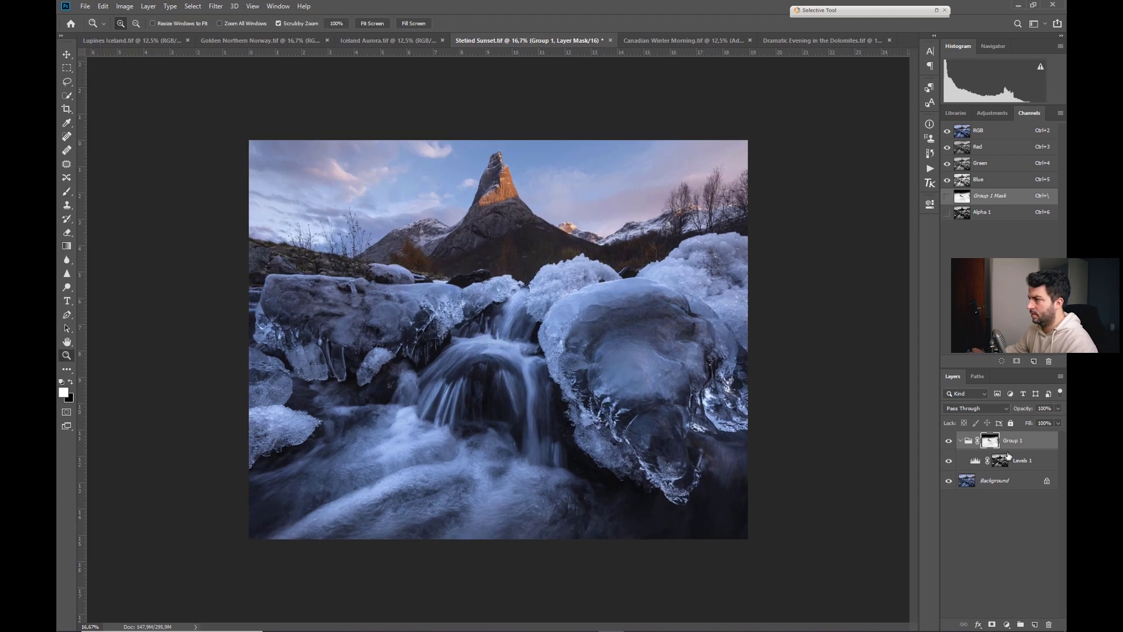
Toggle the group's visibility to compare before and after, then resume brushing with black
left_click(949, 443)
left_click(948, 443)
left_click(947, 443)
left_click(947, 444)
key("b")
key("x")
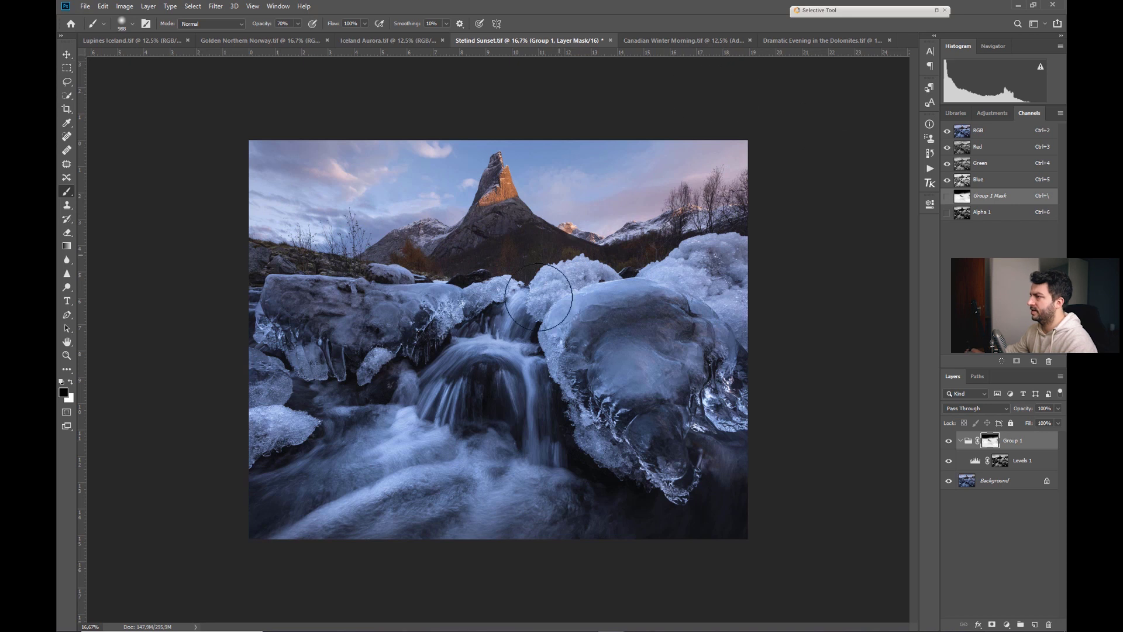
Name the Levels group 'Contrast Foreground', collapse it, and show only the Red channel
key("z")
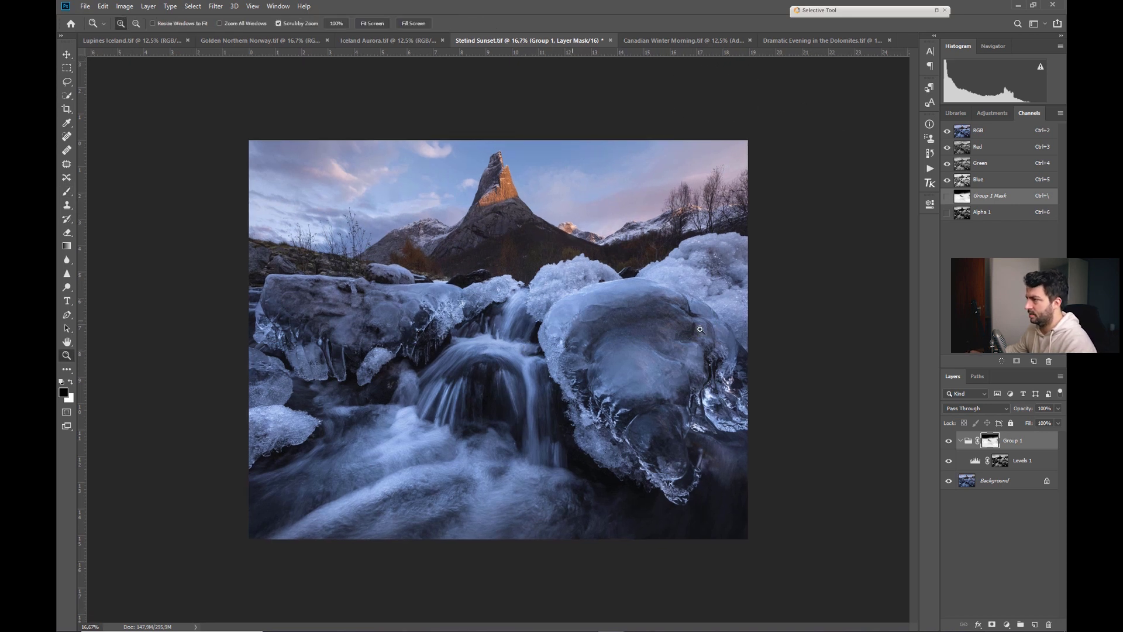
double_click(1023, 440)
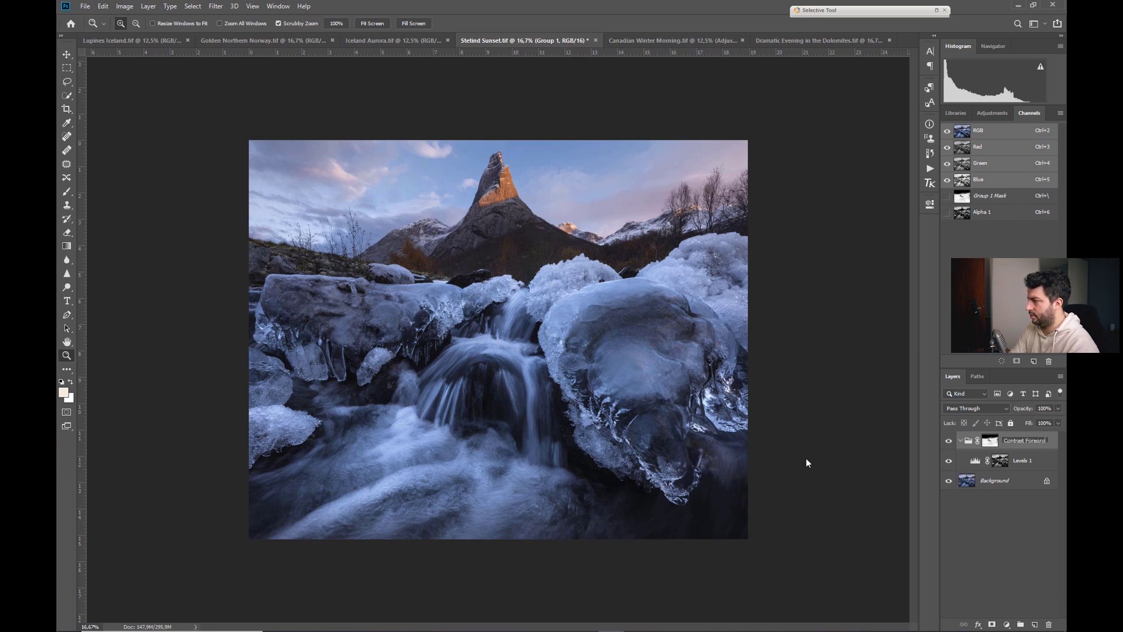
key("Return")
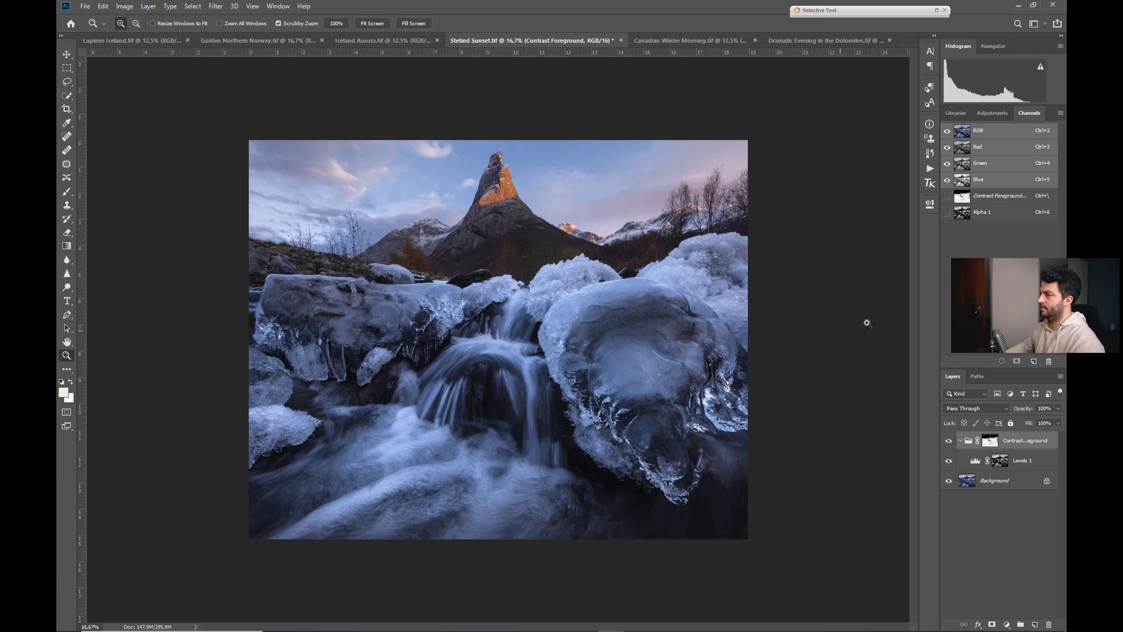
left_click(961, 440)
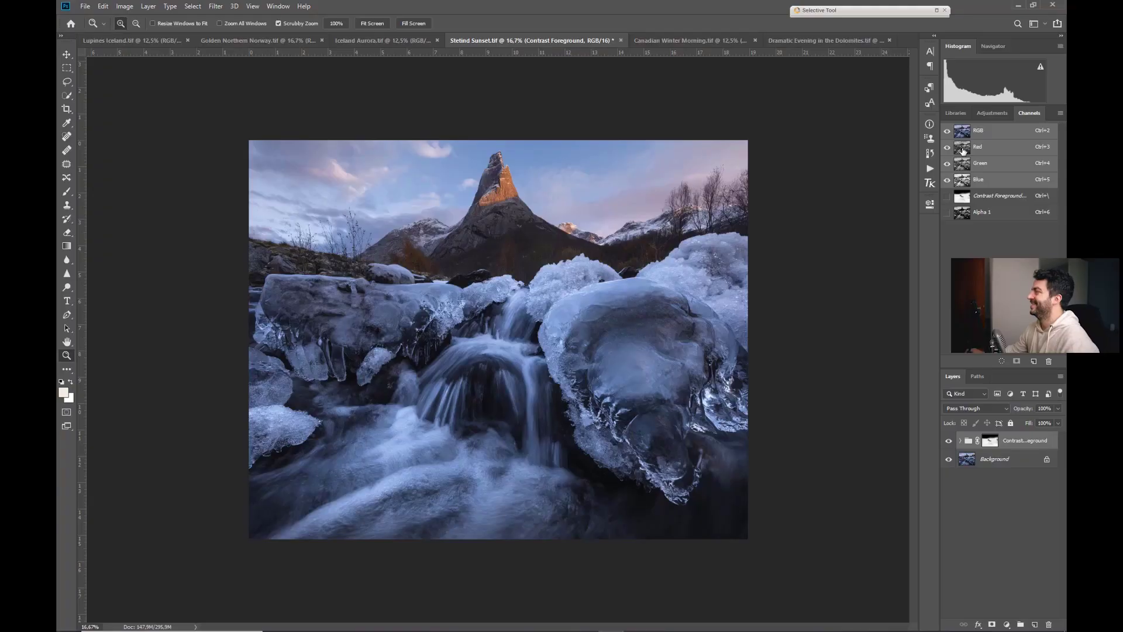
left_click(964, 149)
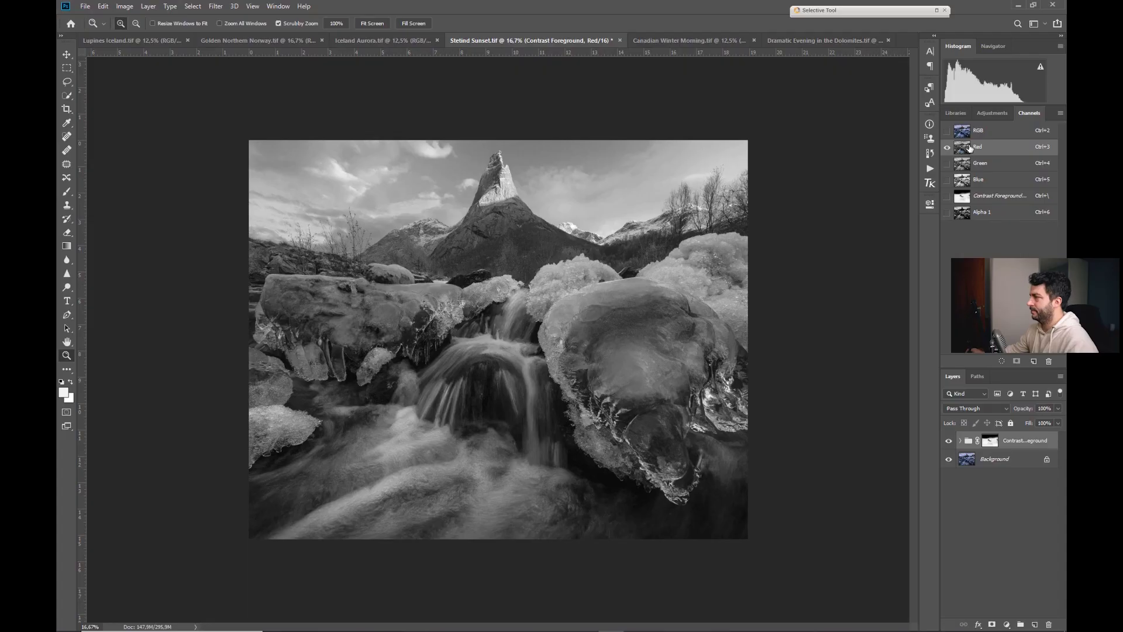
Save the Red channel's brightness selection as Alpha 2 and deselect
left_click(962, 148, "ctrl")
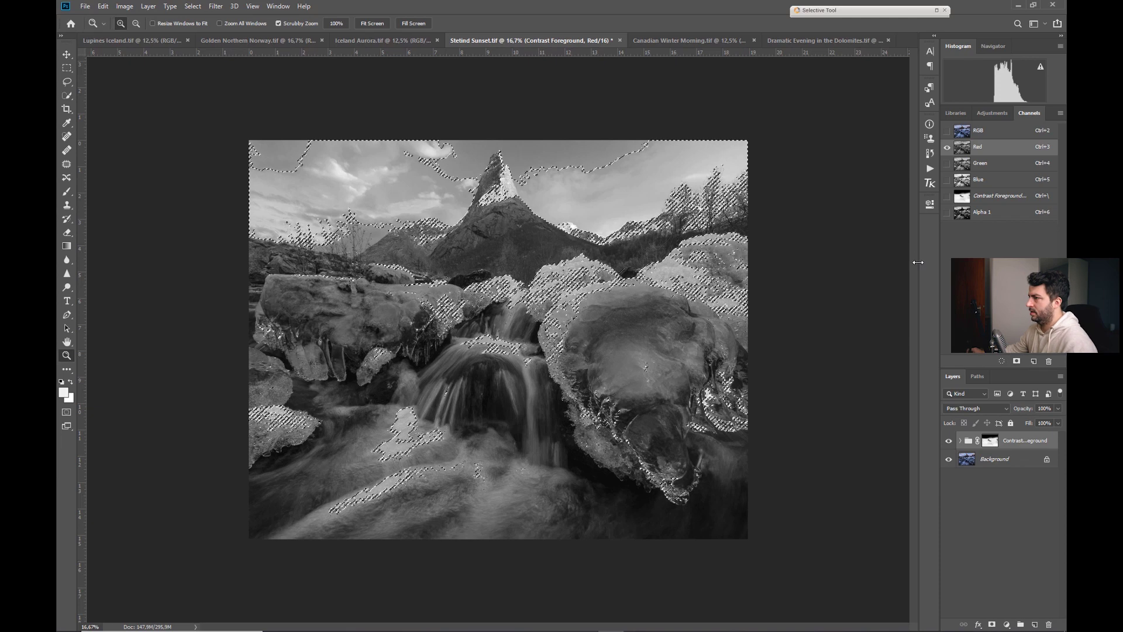
left_click(1016, 360)
left_click(967, 230)
key("ctrl+d")
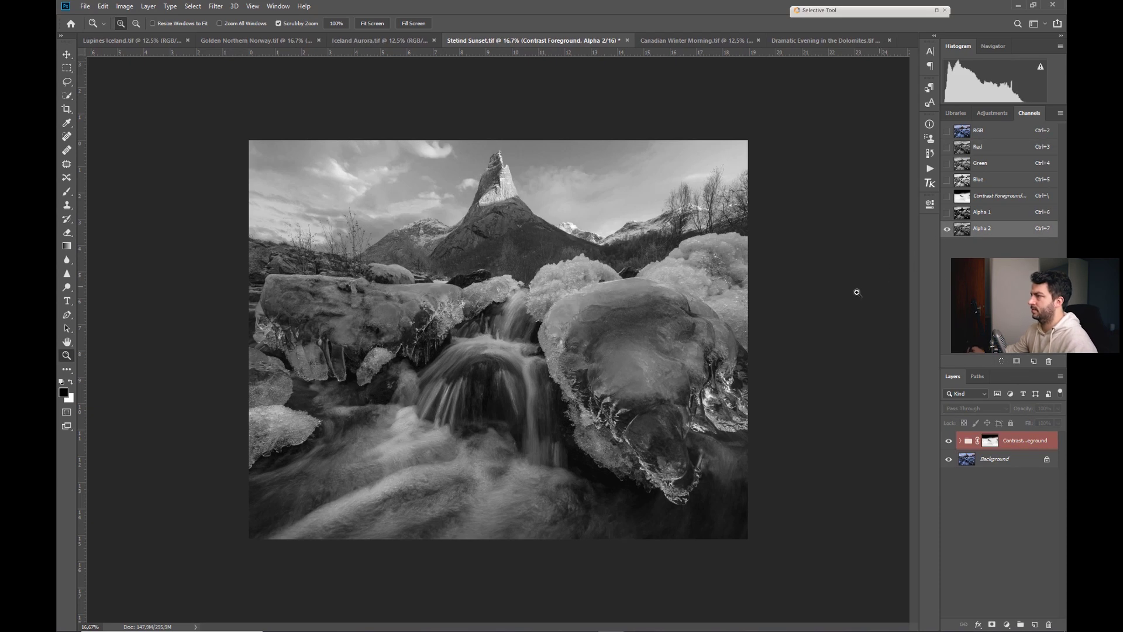
Intersect Alpha 2 with itself and save the narrower selection as Alpha 3
left_click(957, 232, "ctrl")
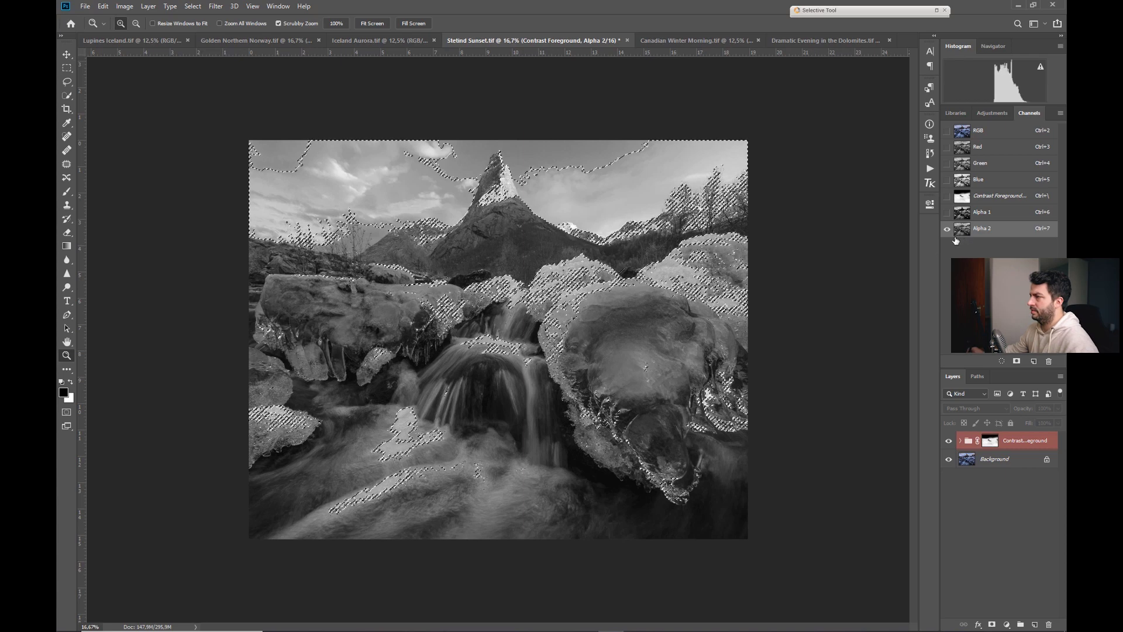
left_click(957, 231, "ctrl+alt+shift")
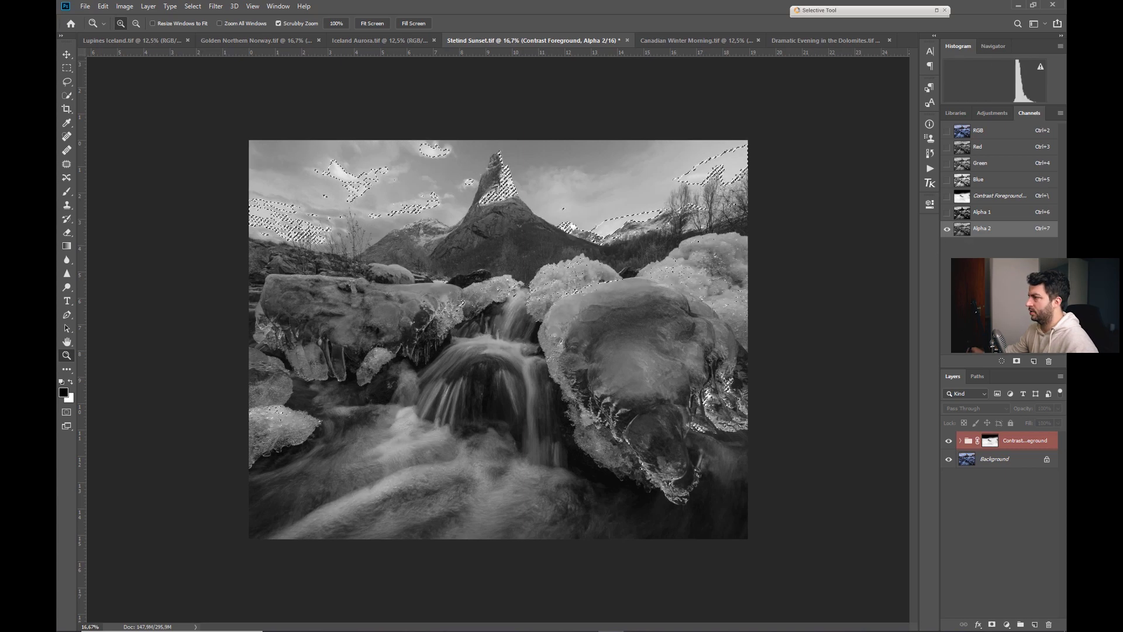
left_click(1017, 361)
key("ctrl+d")
left_click(963, 248)
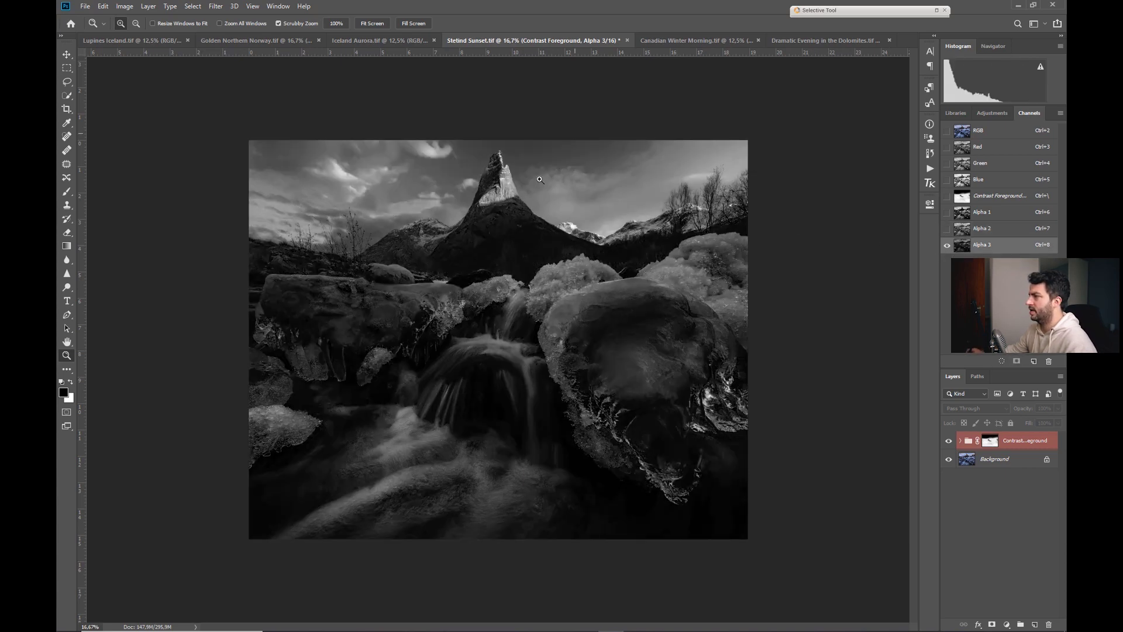
Load the Alpha 3 mask as a selection
scroll(506, 215, "down", 1)
left_click(487, 322)
left_click(959, 245, "ctrl")
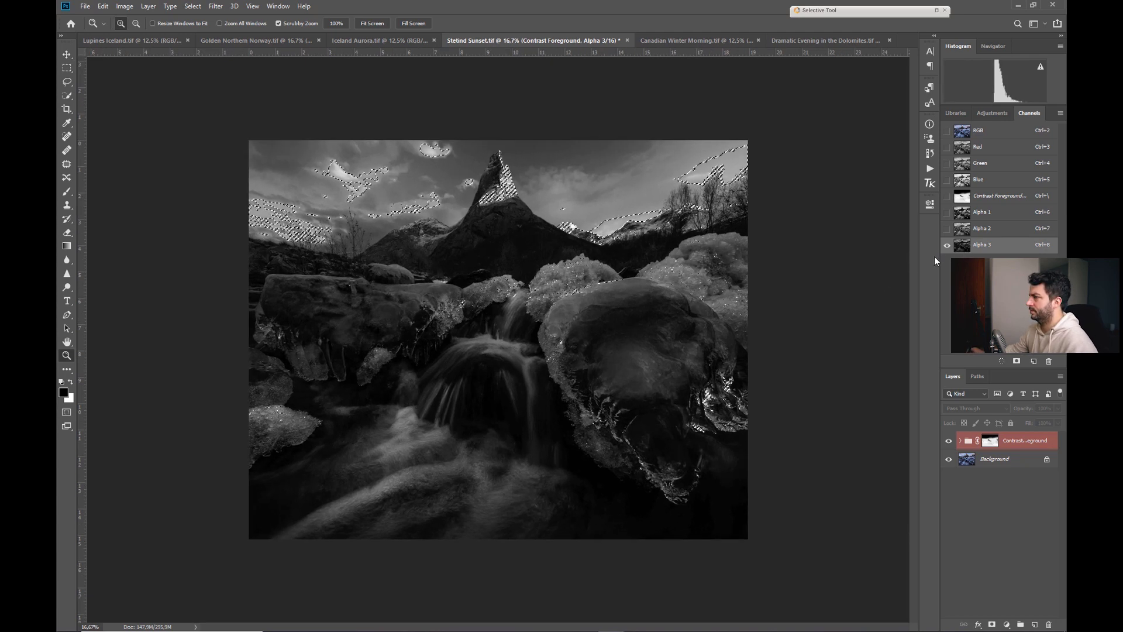
left_click(1007, 623)
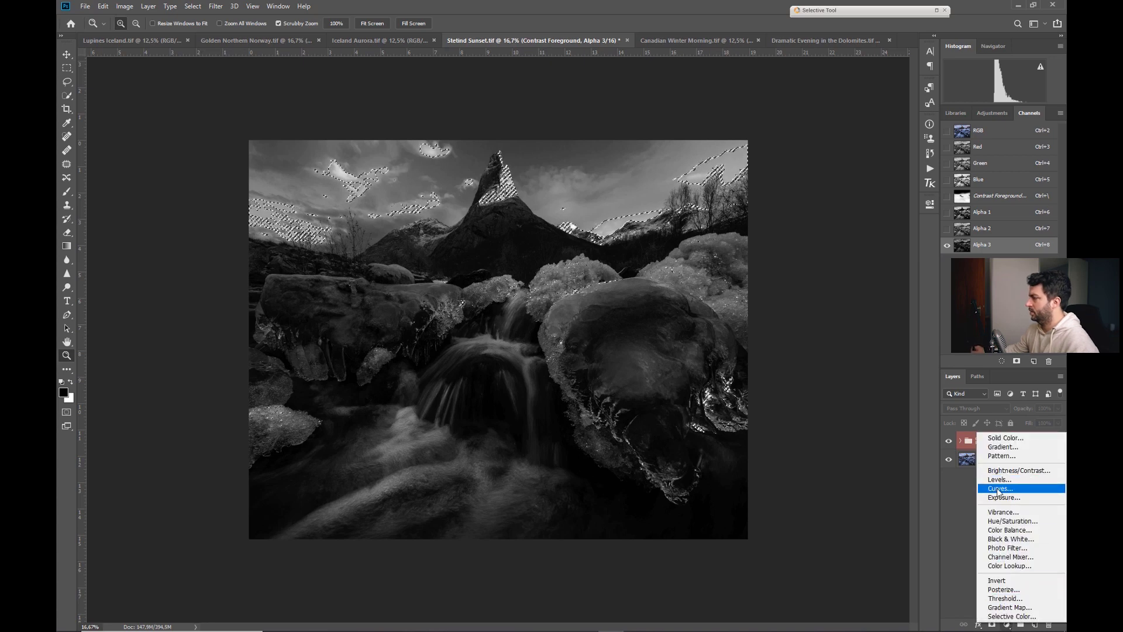
Add a masked Curves adjustment with black point near 25, lowered white point and slight midtone dip
left_click(999, 489)
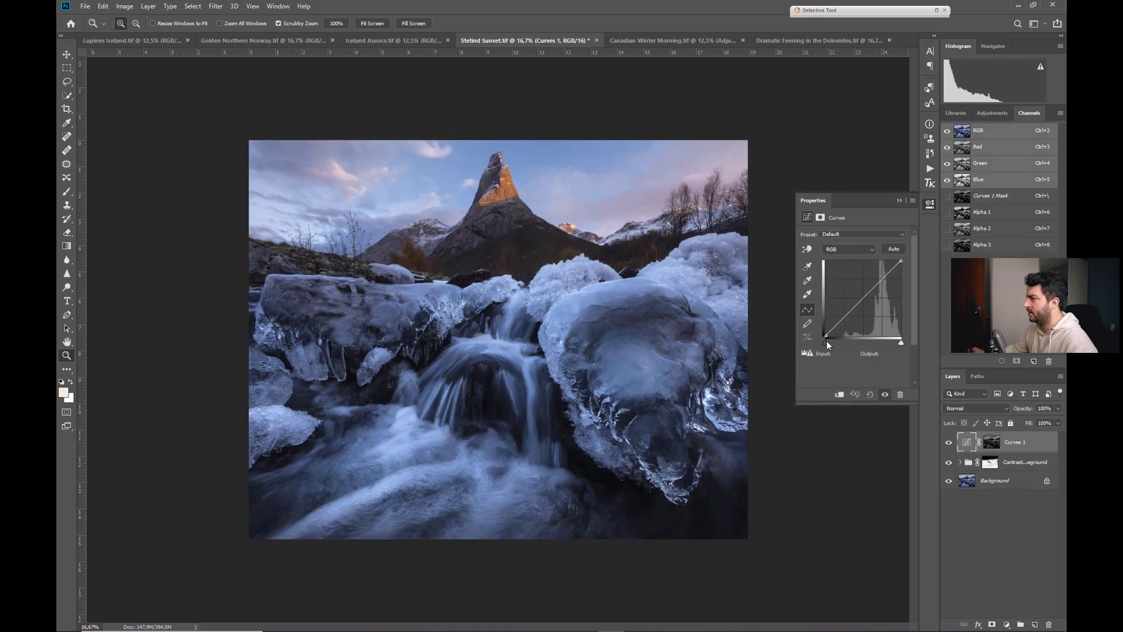
left_click_drag(825, 345, 830, 343)
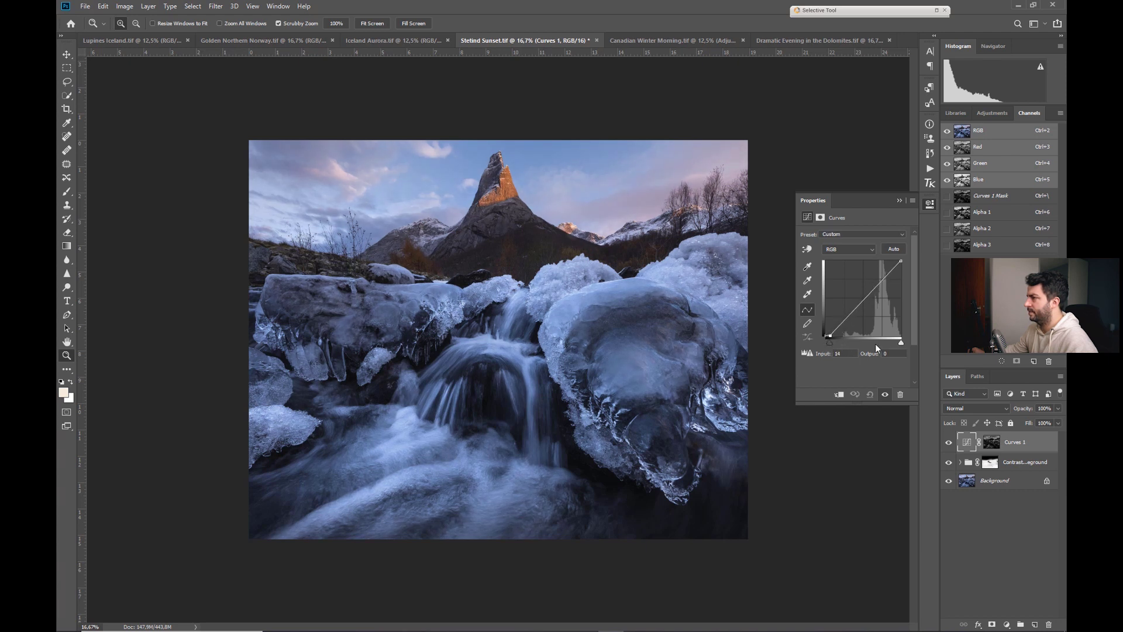
left_click_drag(901, 342, 892, 345)
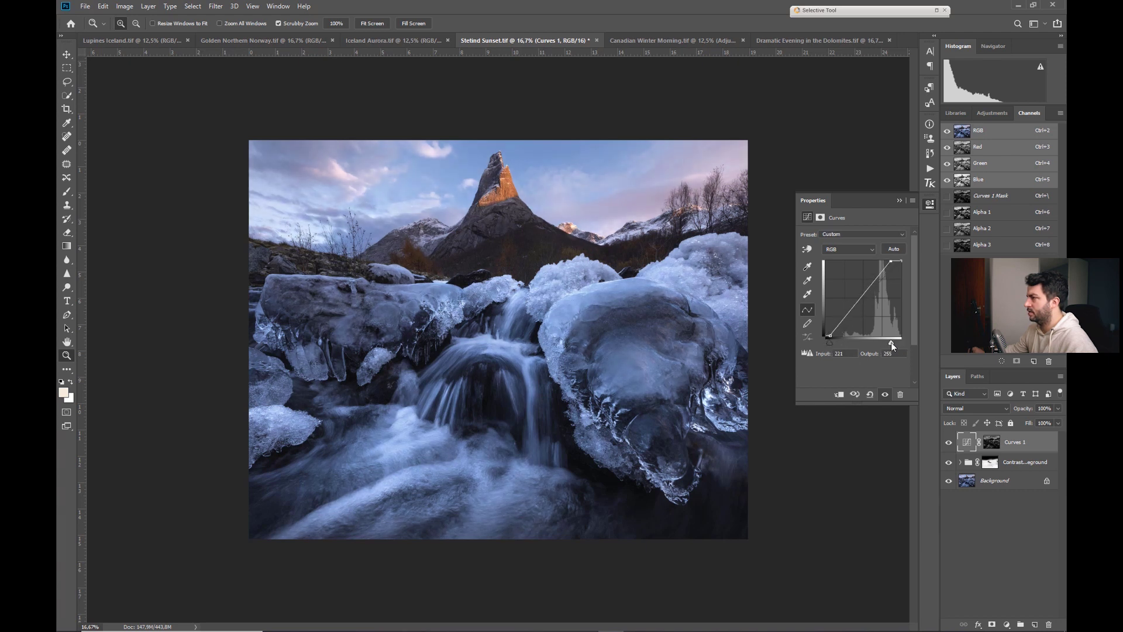
left_click_drag(869, 302, 860, 303)
left_click_drag(834, 344, 833, 344)
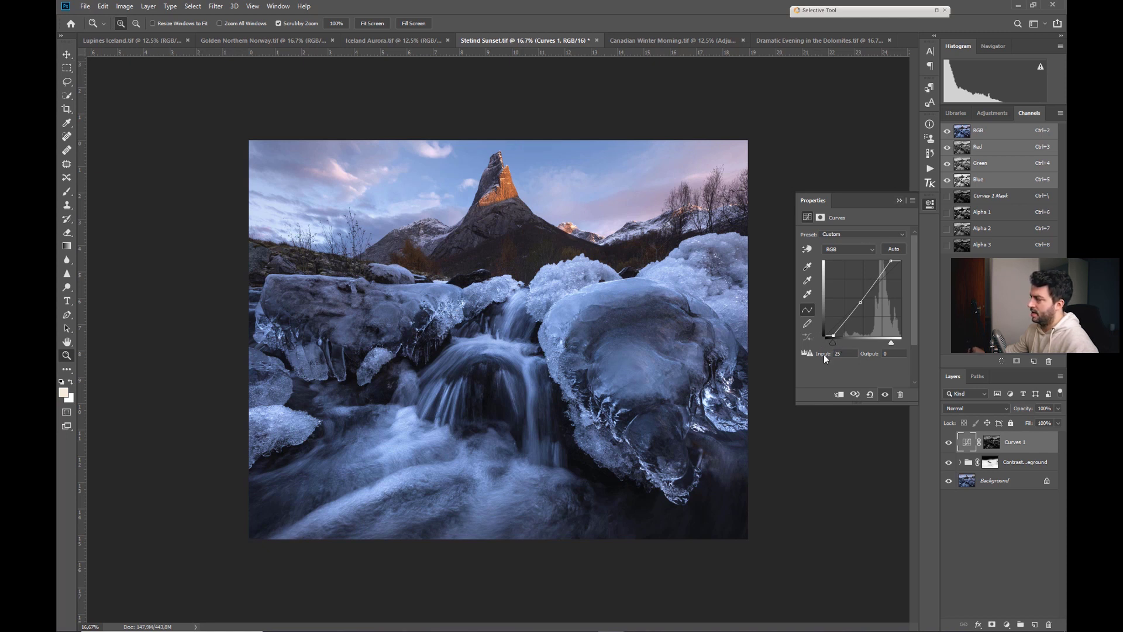
left_click(899, 200)
Compare the Curves mask and effect on and off, then place Curves 1 in a new group
left_click(993, 444, "shift")
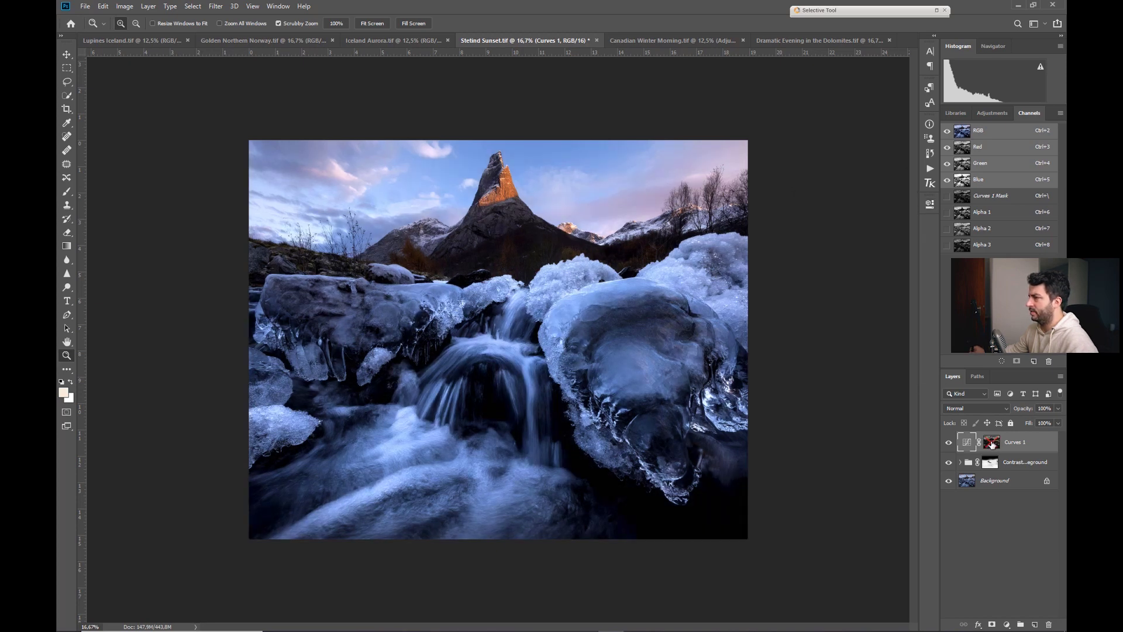
left_click(991, 446, "shift")
left_click(989, 447, "shift")
left_click(988, 446, "shift")
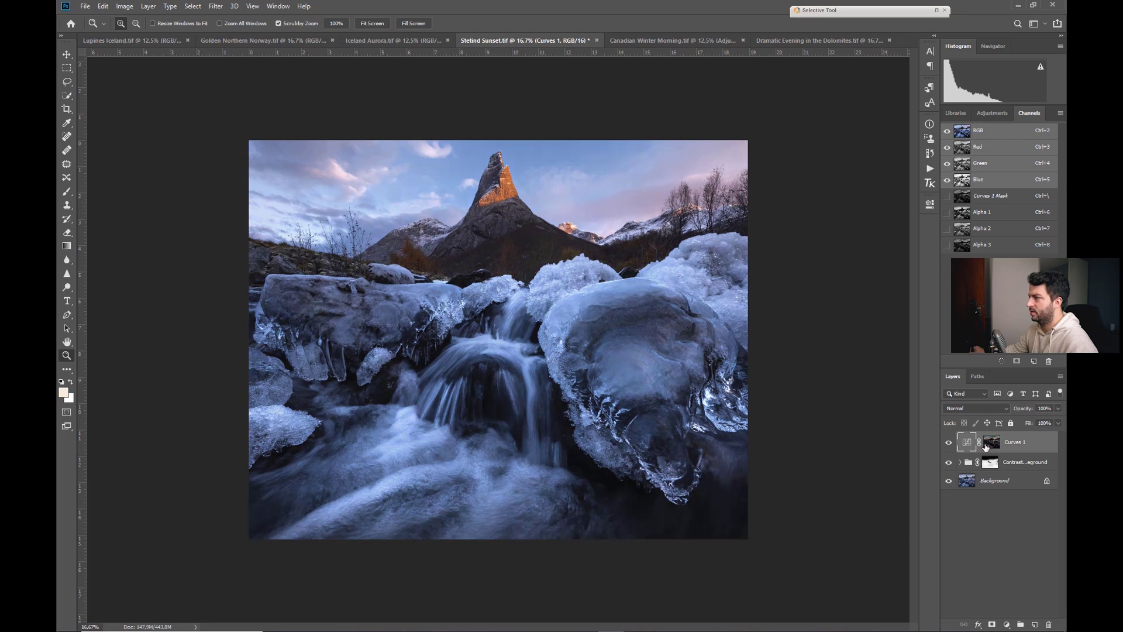
left_click(948, 447)
left_click(948, 448)
left_click(949, 449)
left_click(949, 448)
left_click(949, 448)
left_click(949, 449)
left_click(949, 449)
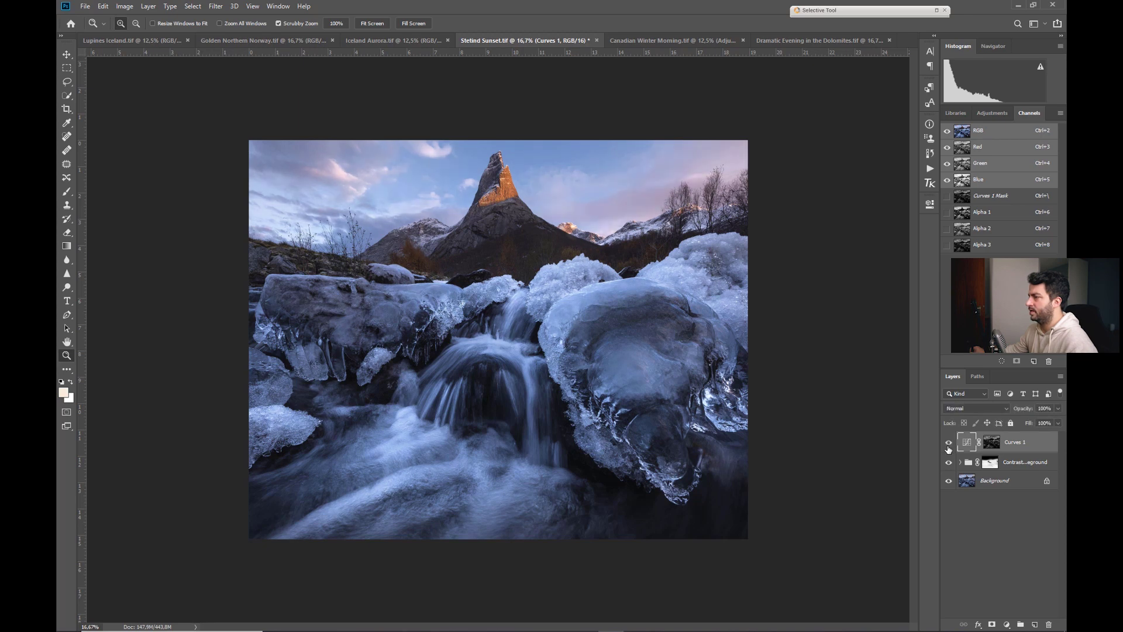
left_click(990, 445, "alt")
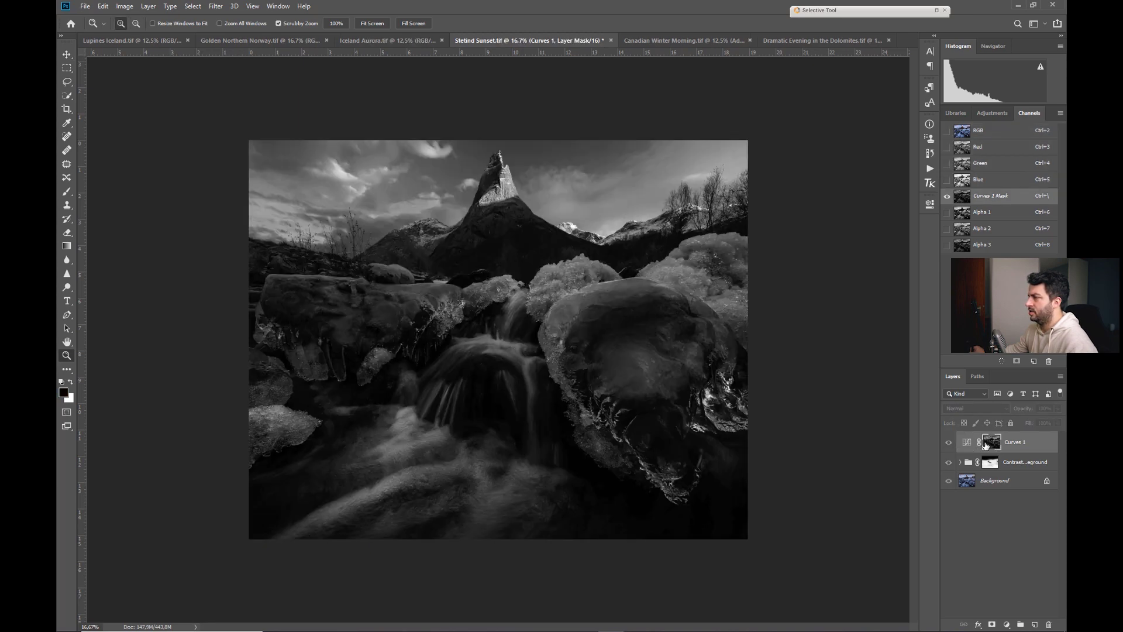
left_click(988, 447, "alt")
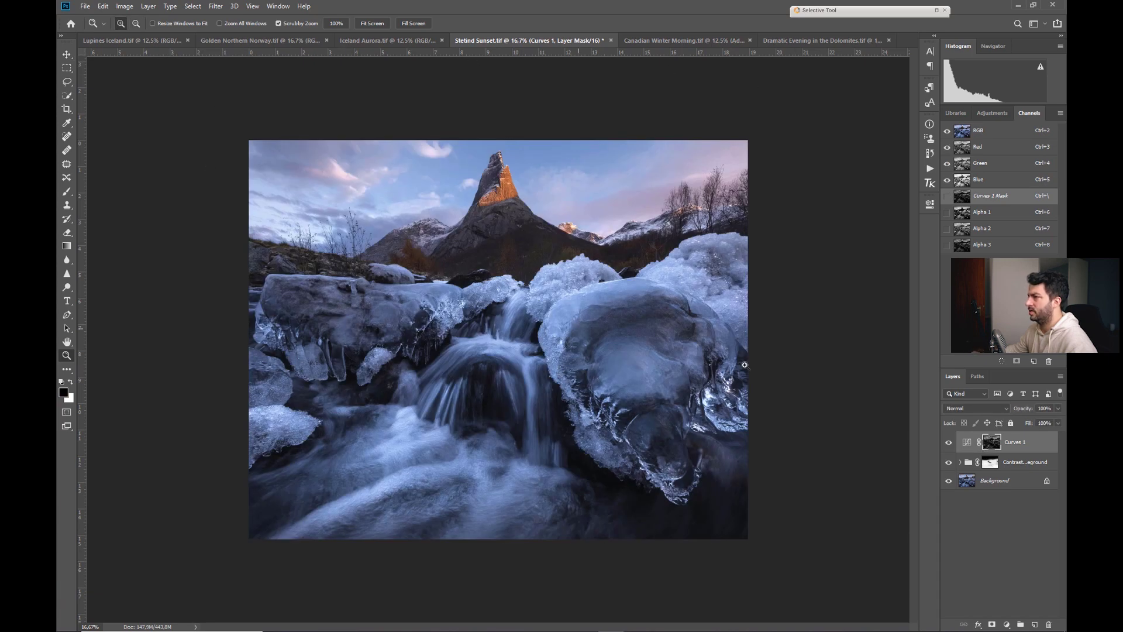
key("ctrl+g")
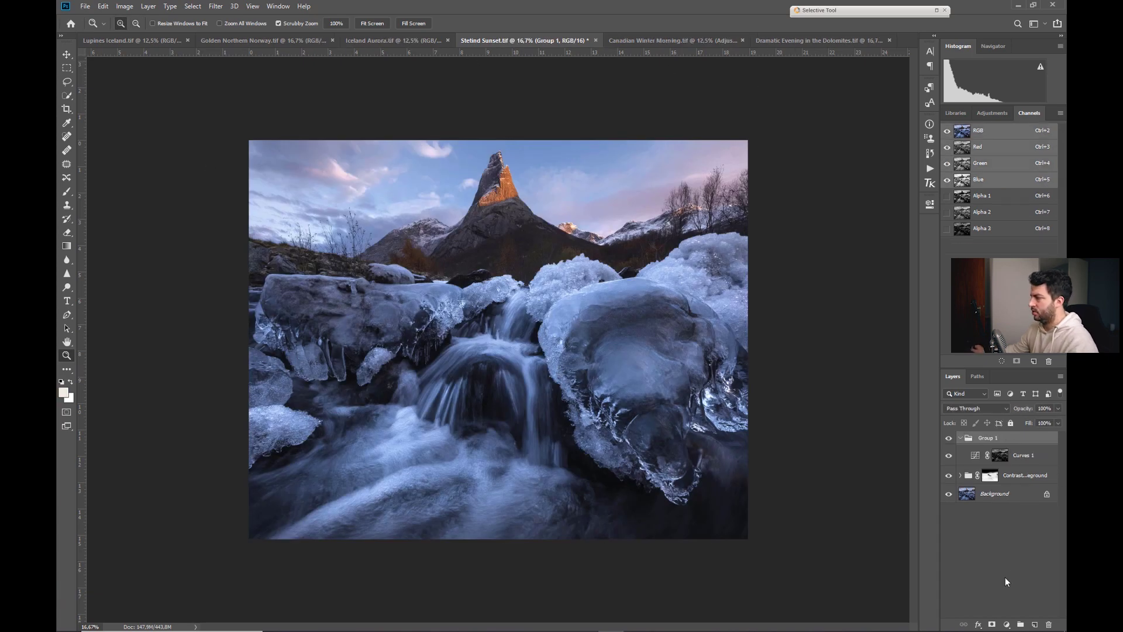
Add a layer mask to Group 1 and apply a gradient at 55% opacity
left_click(993, 624)
key("g")
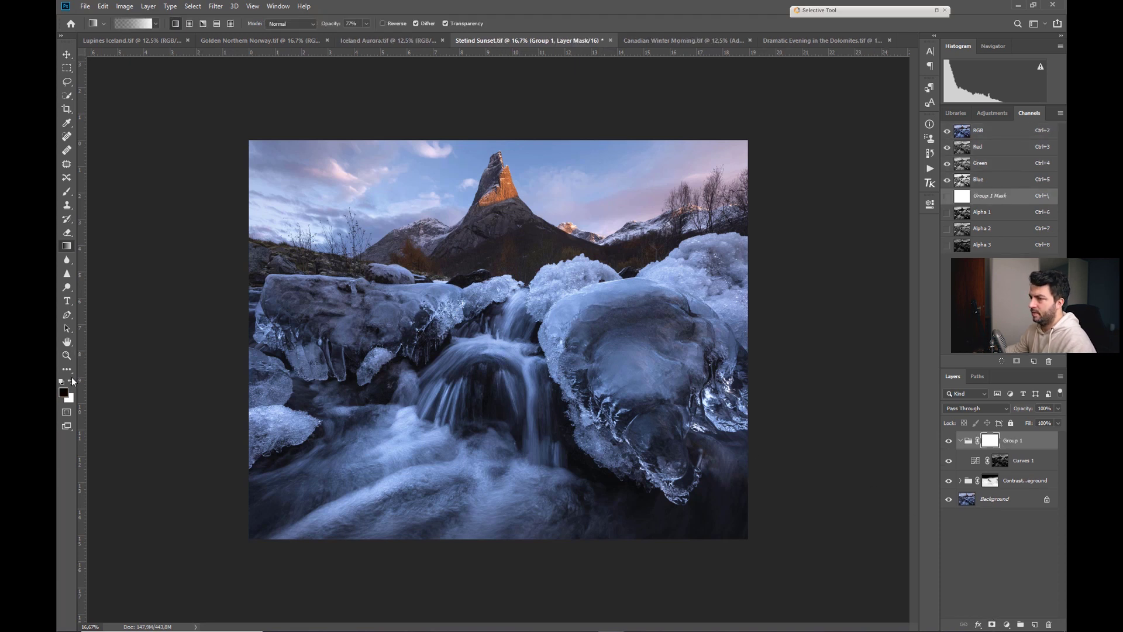
key("5")
key("5")
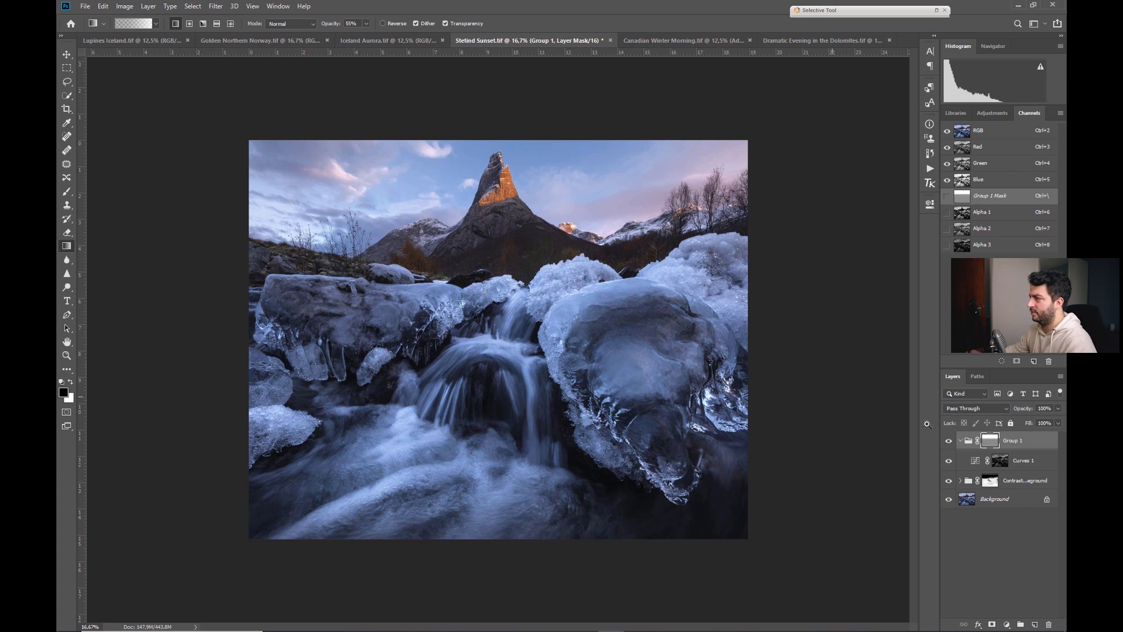
key("z")
Compare the group on and off, then rename it 'Contrast'
left_click(949, 441)
left_click(949, 440)
left_click(949, 441)
scroll(518, 236, "down", 2)
scroll(518, 236, "up", 2)
double_click(1012, 443)
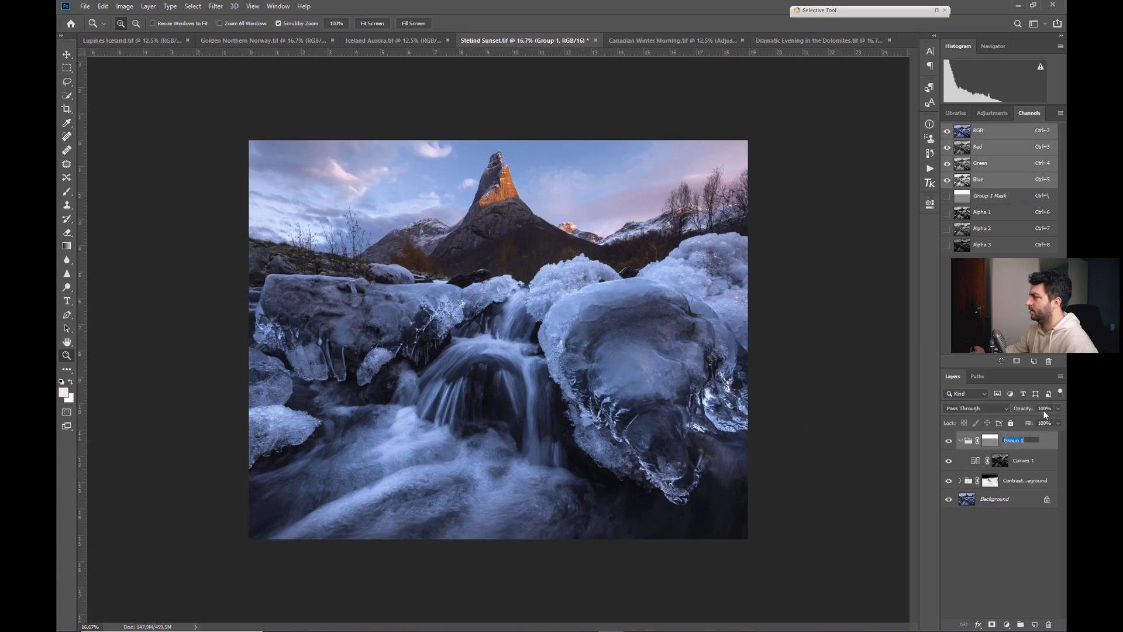
type("Cont")
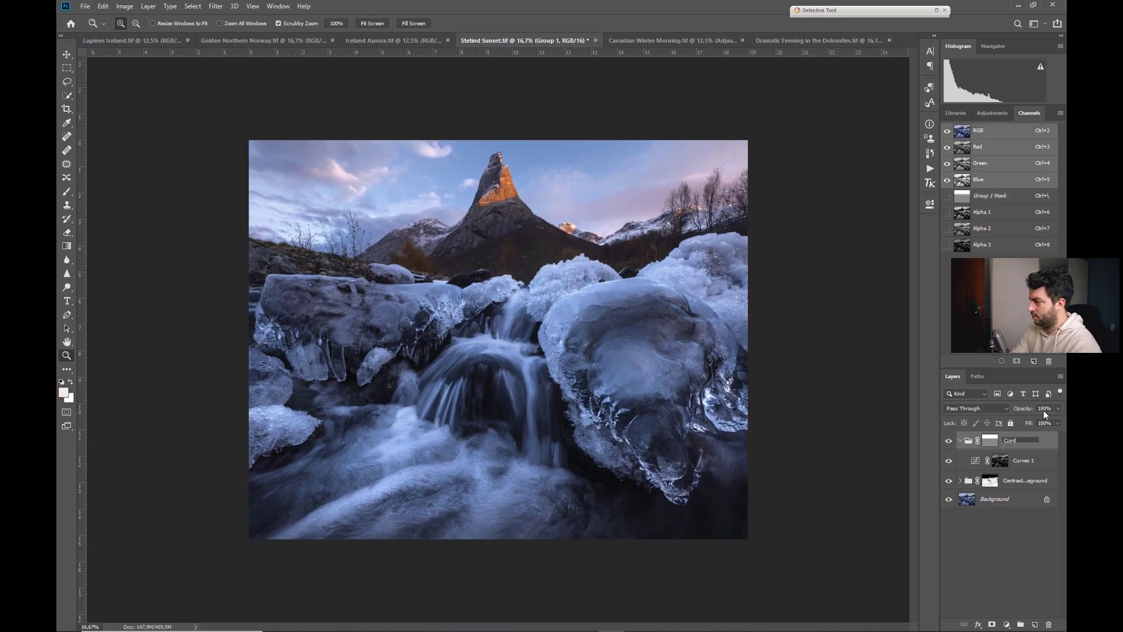
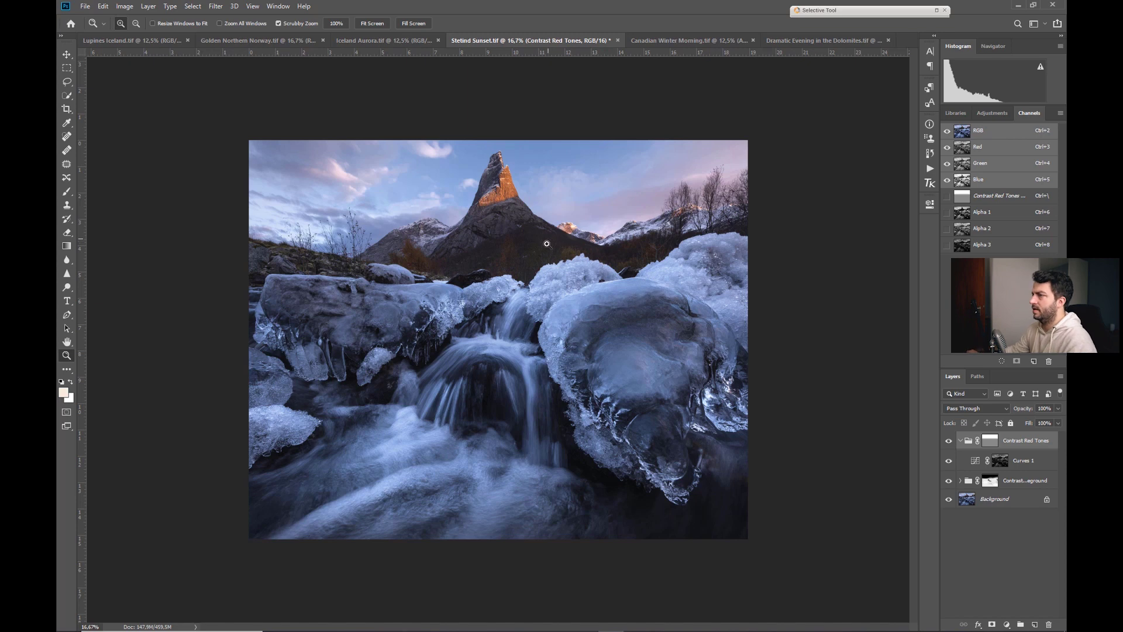
Delete the old Alpha 1, Alpha 2 and Alpha 3 channels
left_click(978, 215)
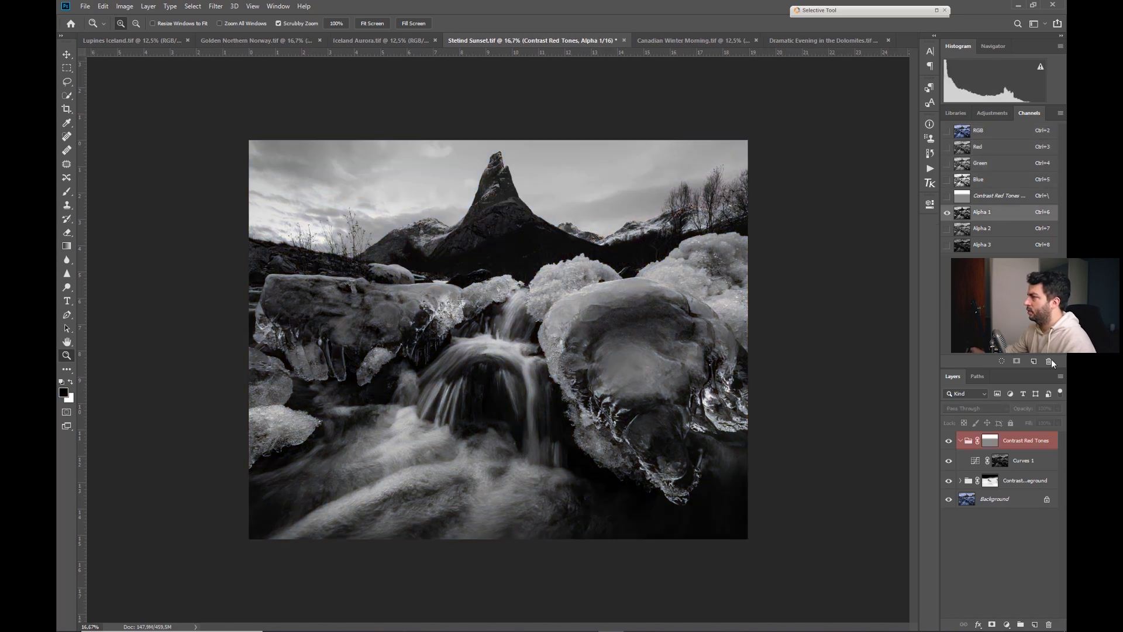
left_click(1050, 362)
key("Return")
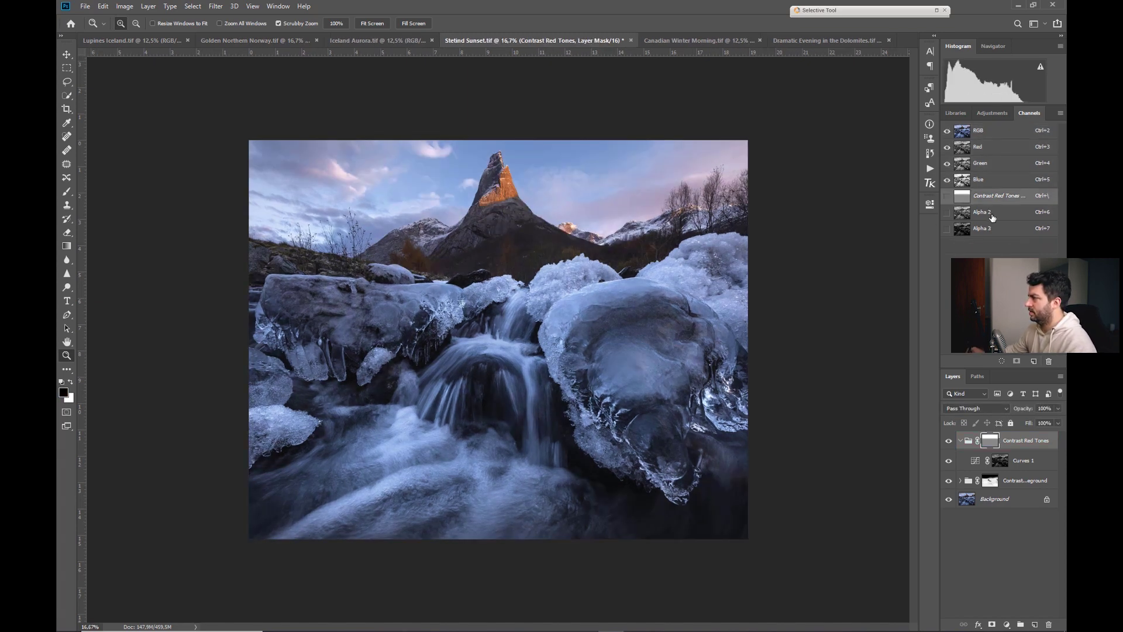
left_click(1045, 361)
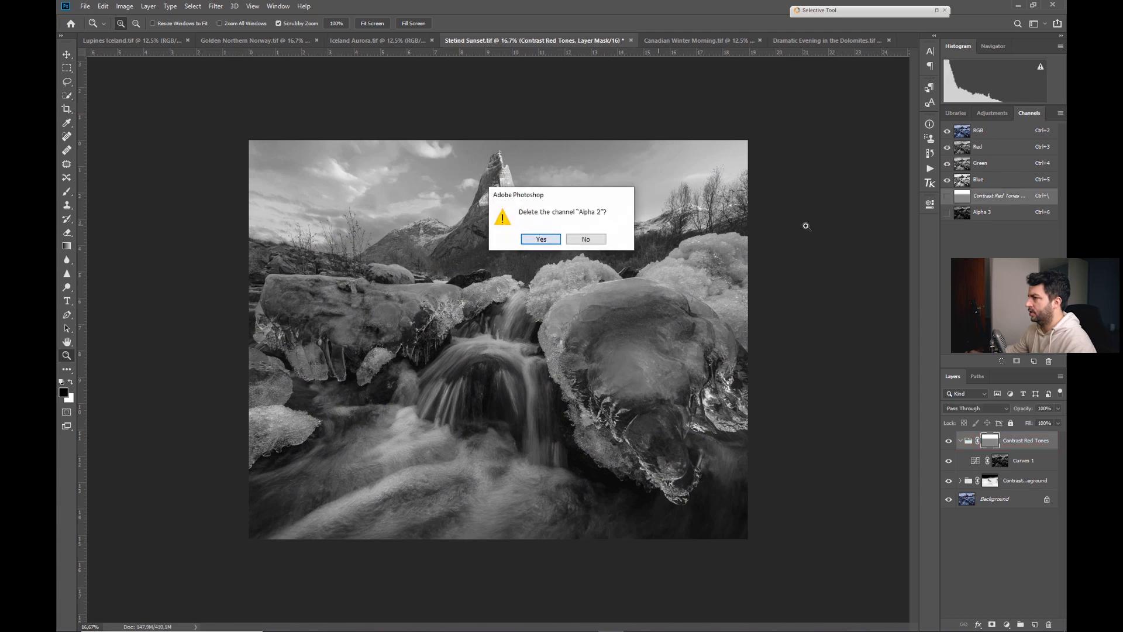
key("Return")
left_click(1049, 361)
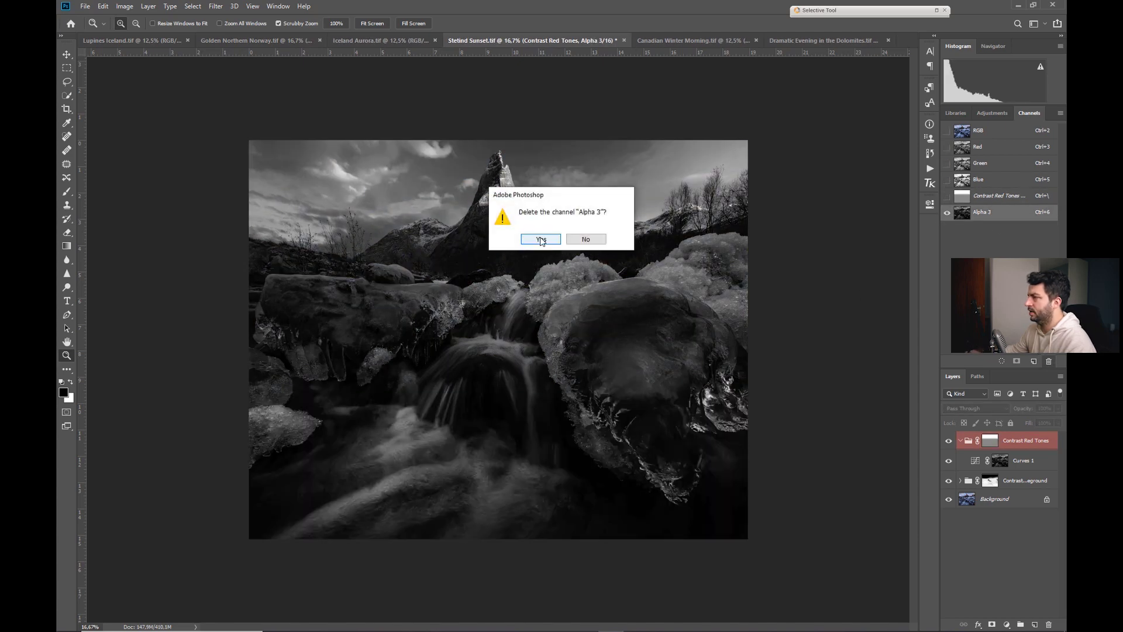
key("Return")
Compare the Blue, Green and Red channels, then load the Red channel's bright tones as a selection
left_click(486, 276)
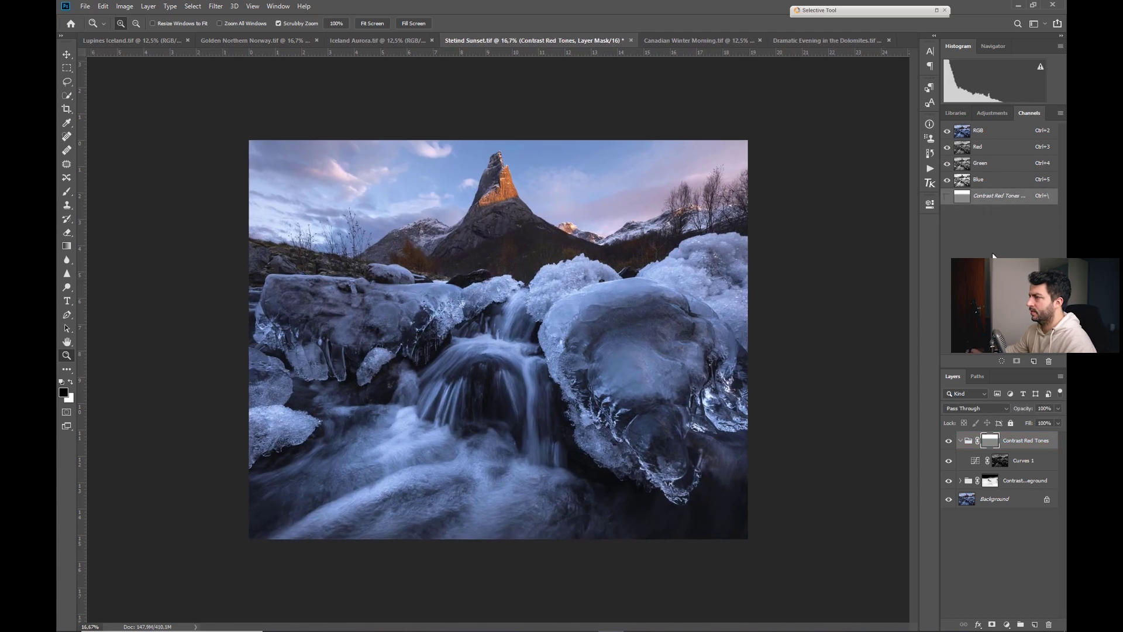
left_click(977, 178)
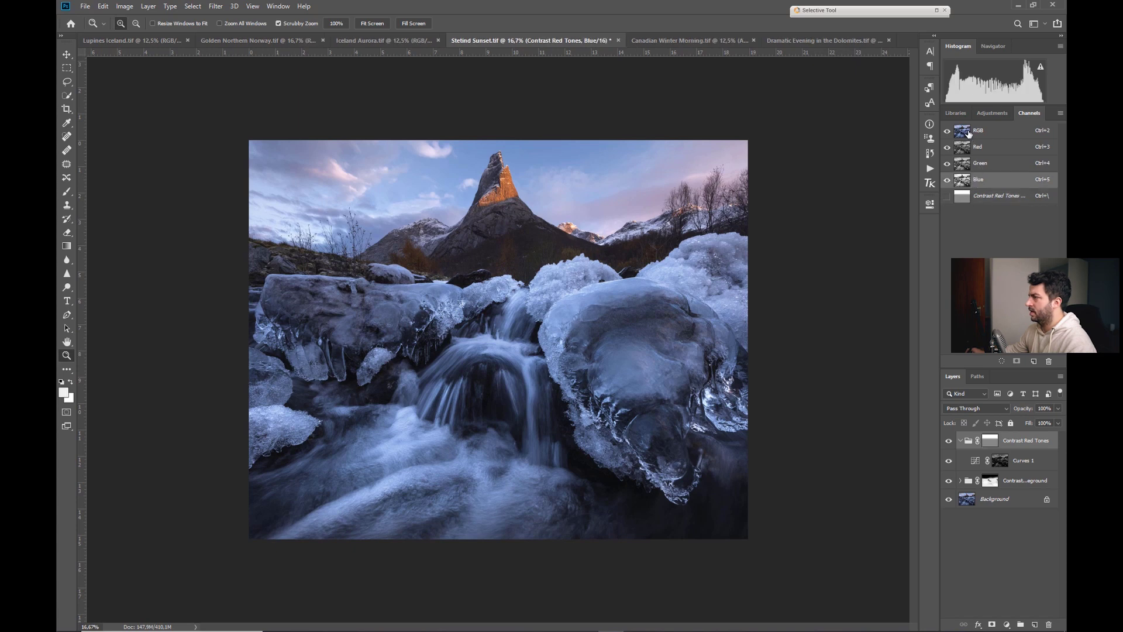
left_click(961, 182)
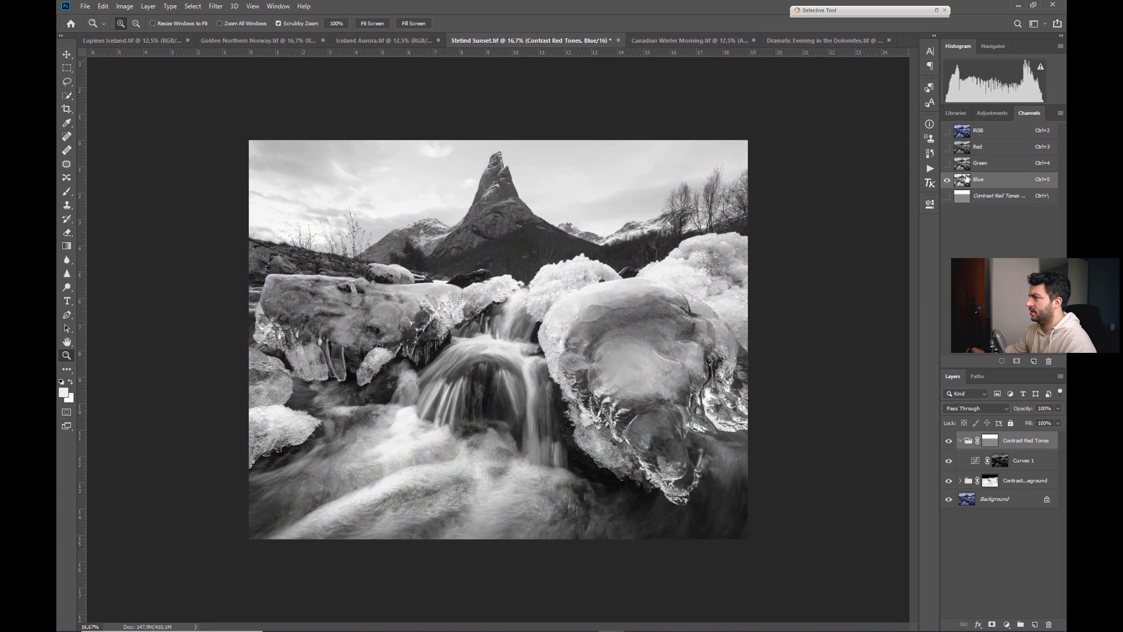
left_click(963, 165)
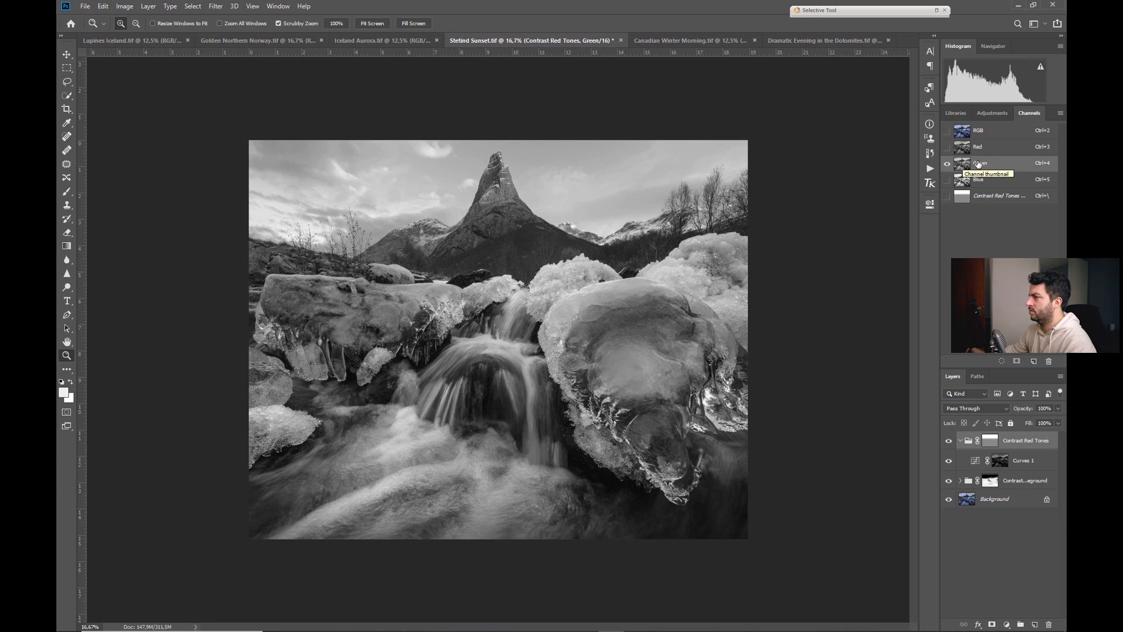
left_click(966, 151)
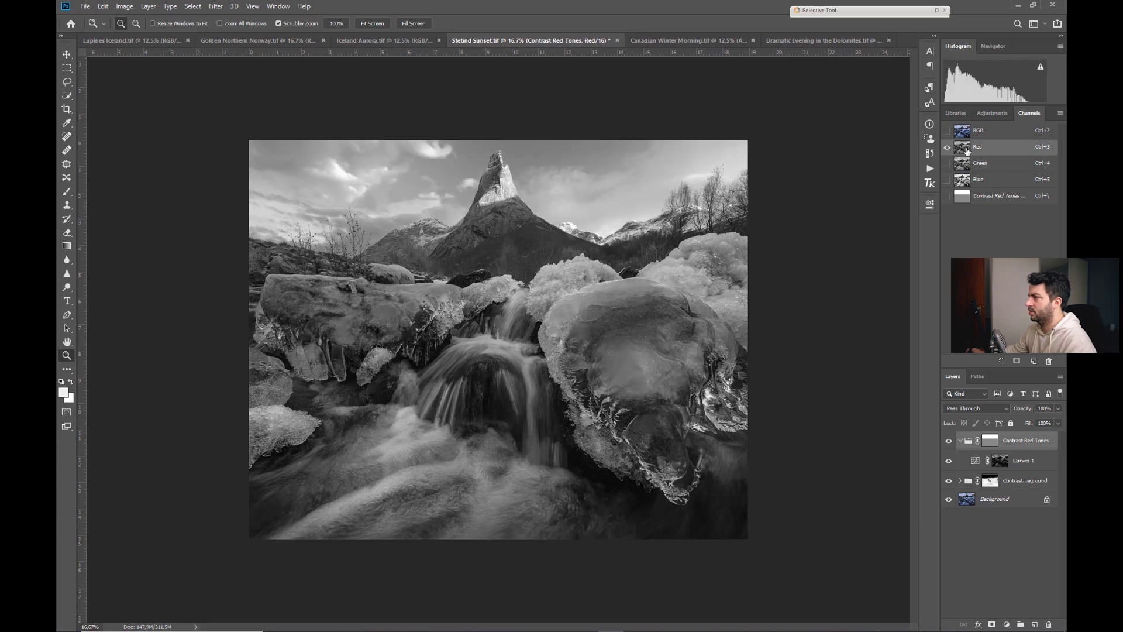
left_click(967, 182)
left_click(968, 153)
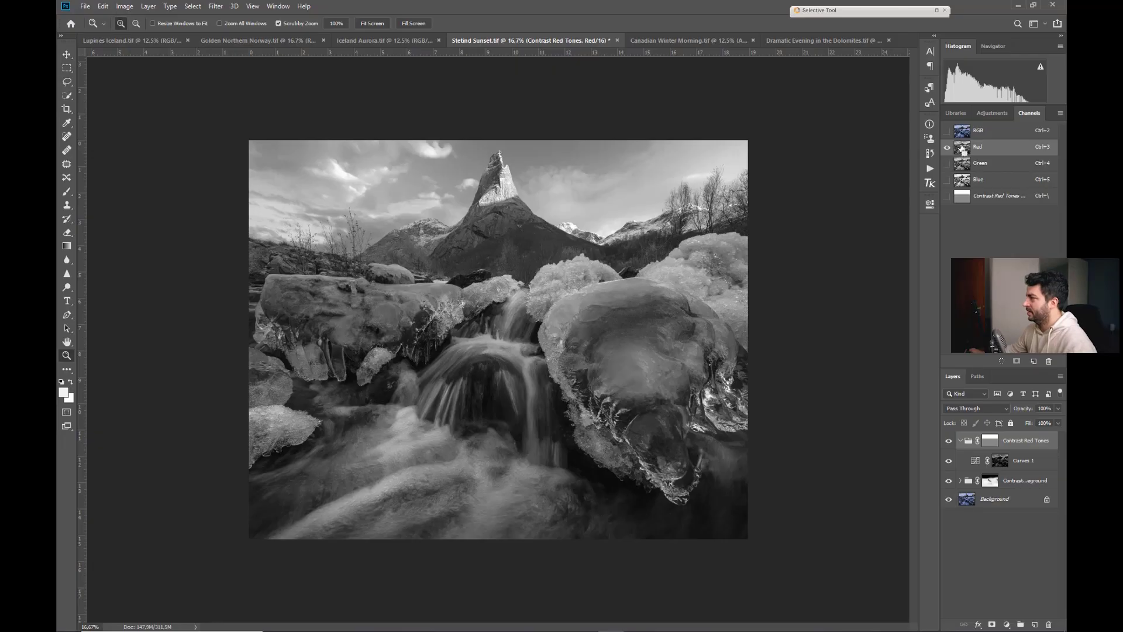
left_click(963, 147, "ctrl")
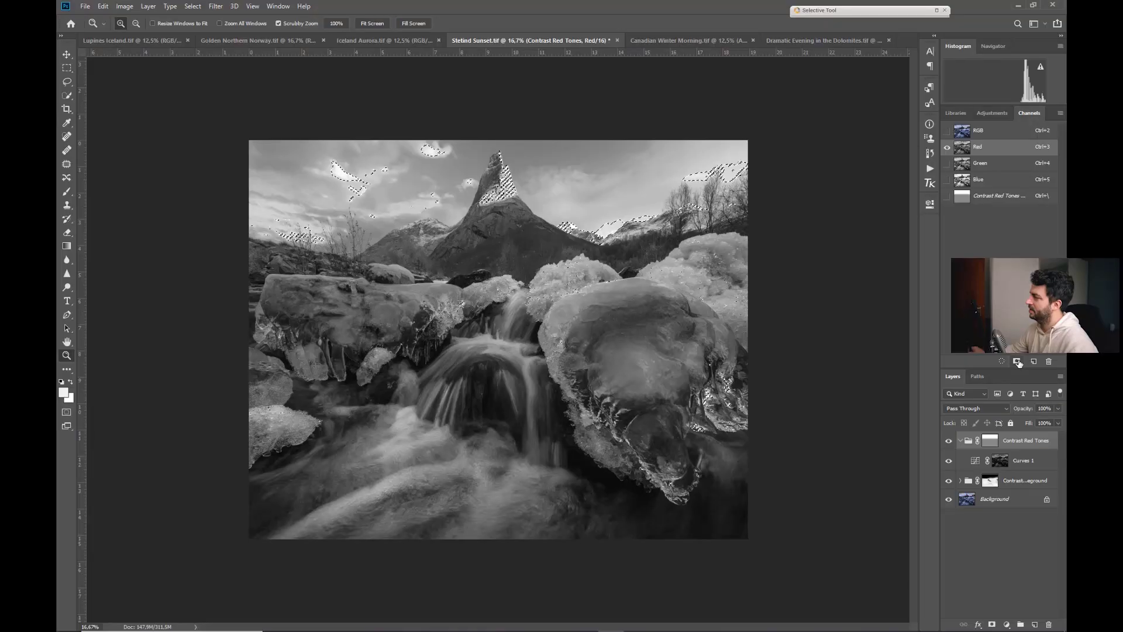
Deselect and view the new Alpha 1 channel, zoomed in toward the peak
key("ctrl+d")
left_click(964, 214)
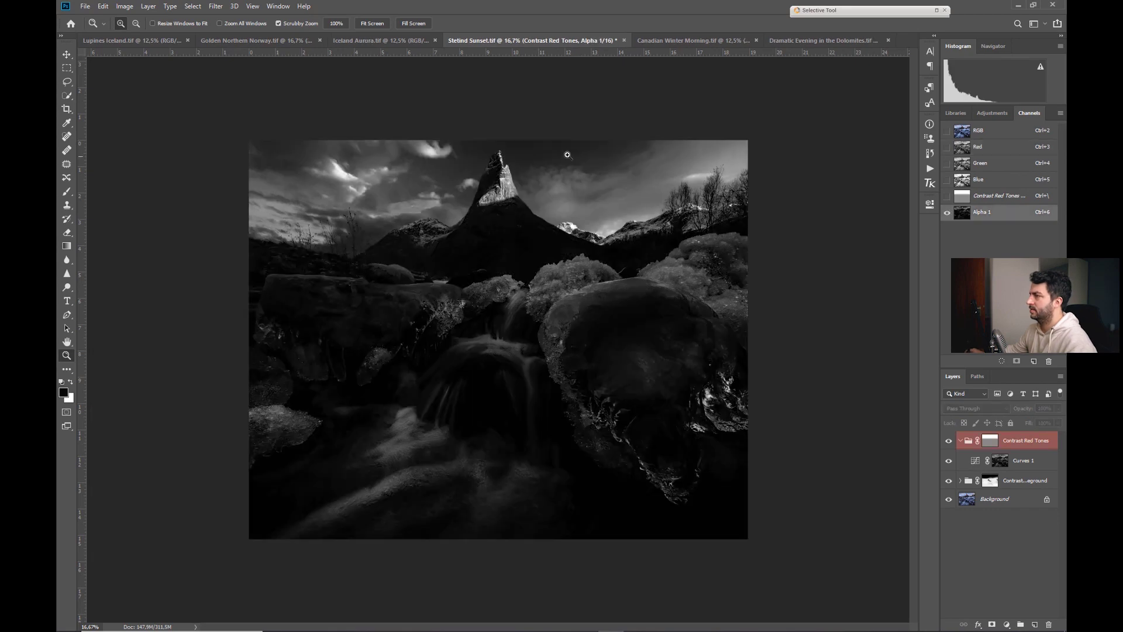
left_click_drag(567, 154, 498, 256)
left_click_drag(451, 168, 514, 130)
Boost Alpha 1's contrast with Levels 8 / 0.61 / 173 so only highlights stay white
key("ctrl+l")
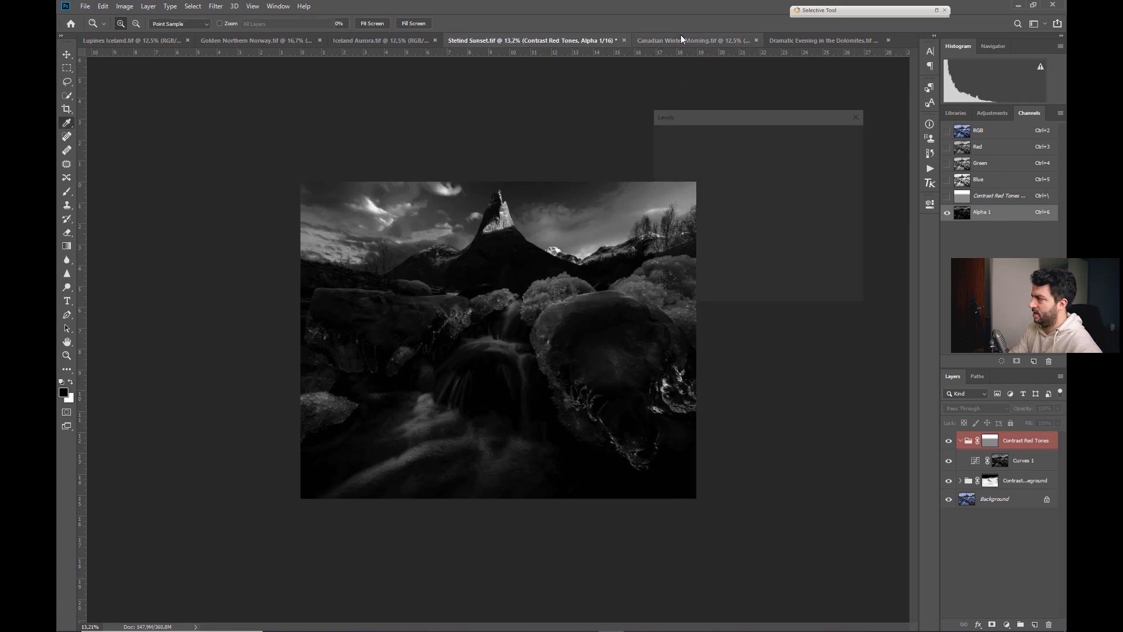
left_click_drag(733, 233, 756, 231)
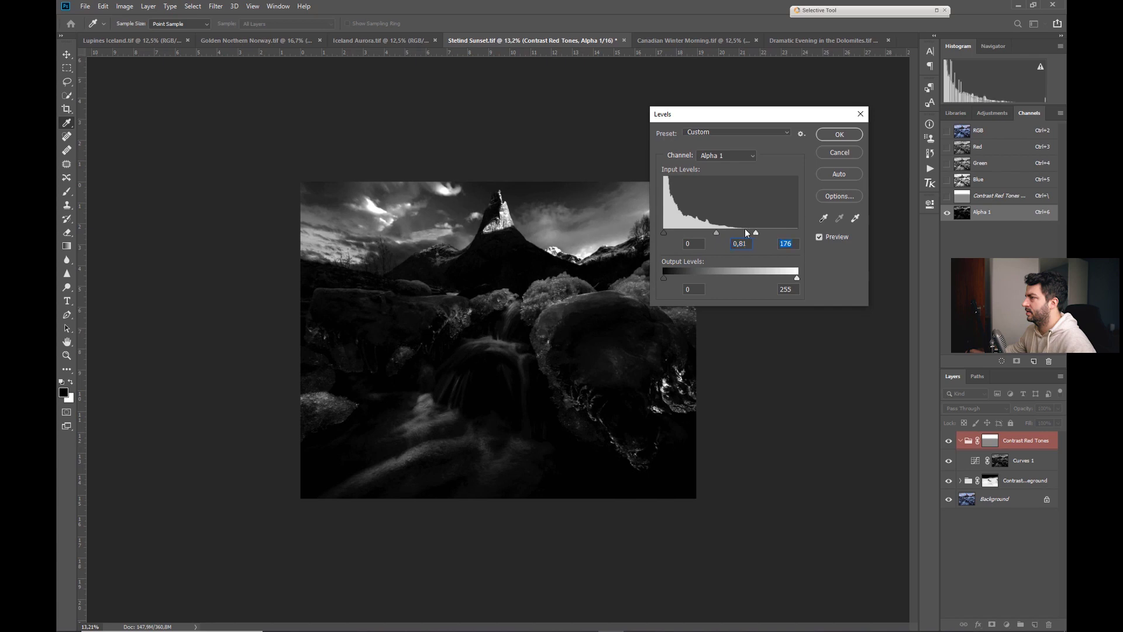
left_click_drag(663, 233, 669, 231)
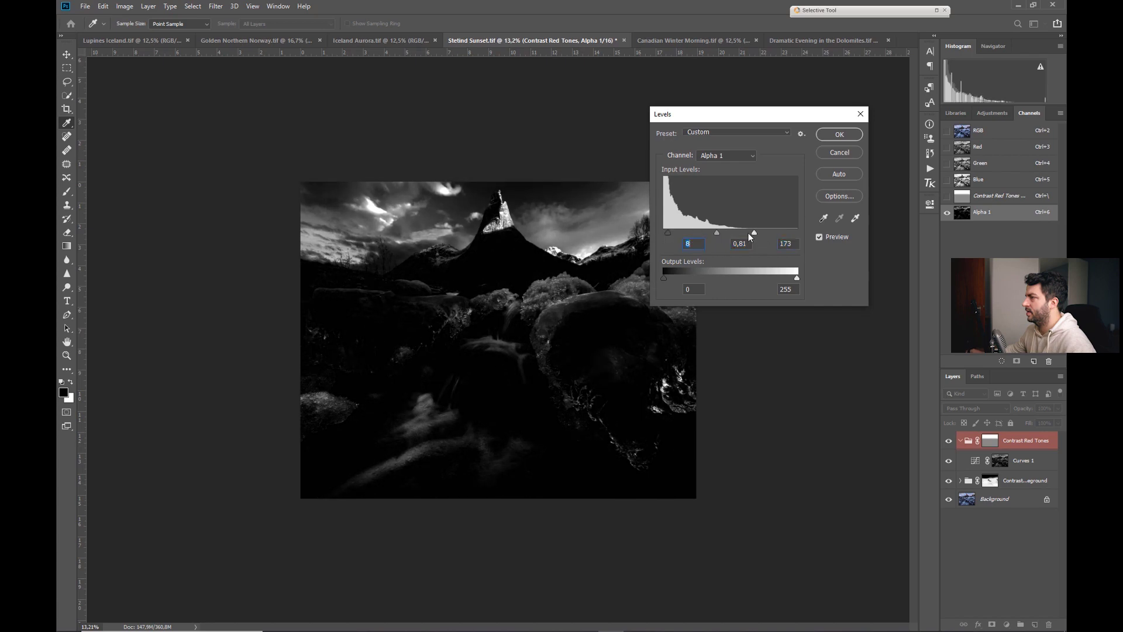
left_click_drag(750, 235, 742, 236)
left_click(837, 135)
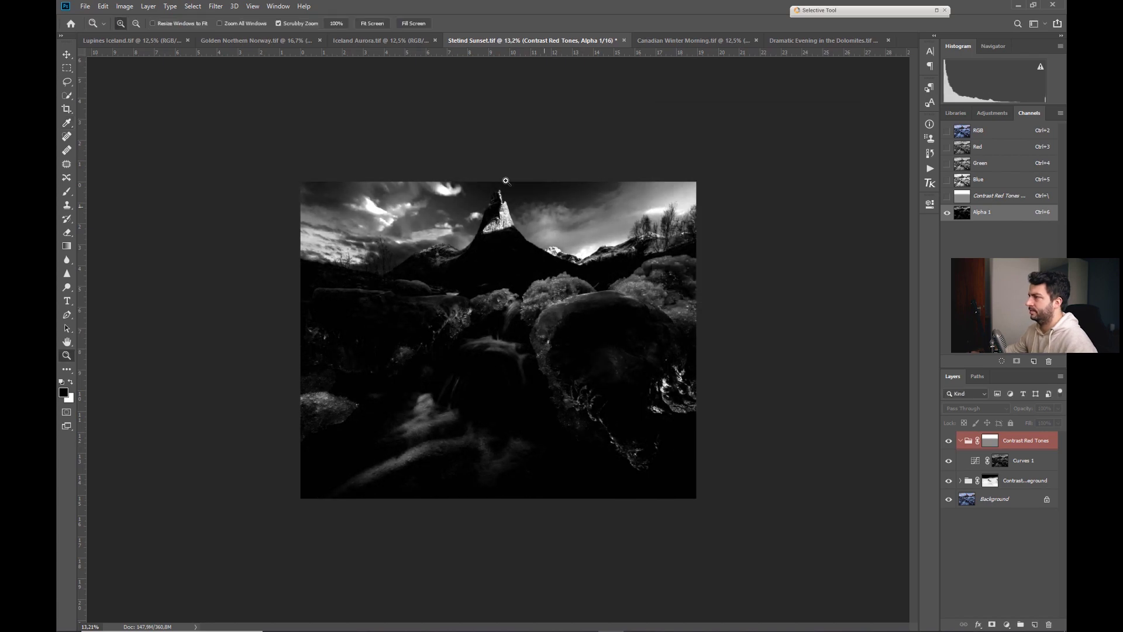
scroll(498, 293, "up", 3)
scroll(499, 339, "up", 2)
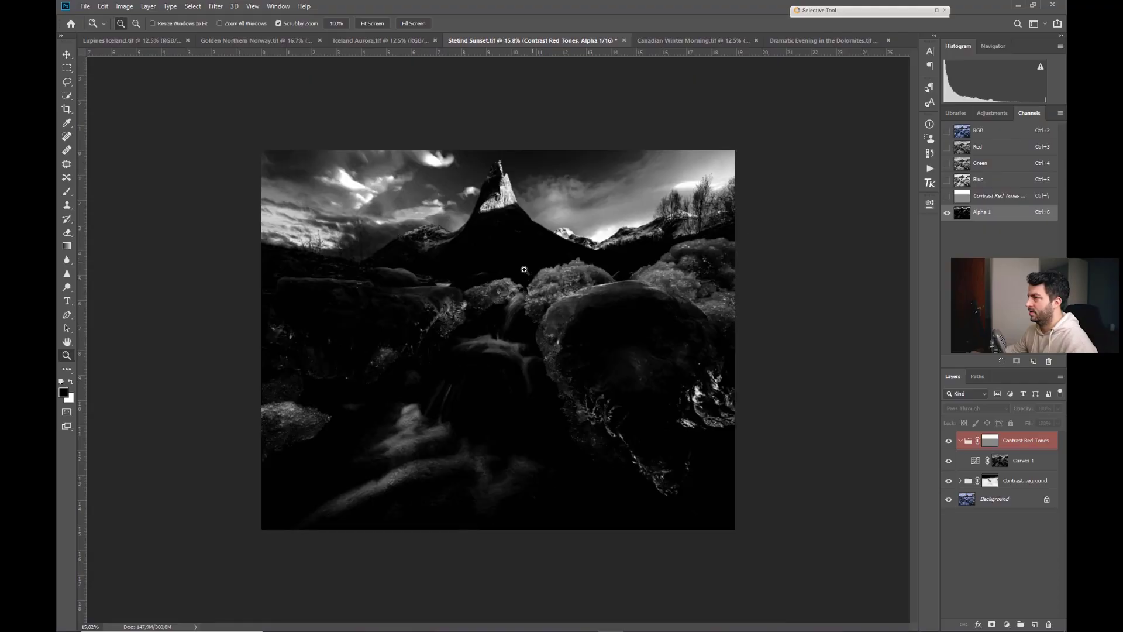
Zoom in slightly on the Alpha 1 channel around the peak
left_click_drag(524, 269, 527, 268)
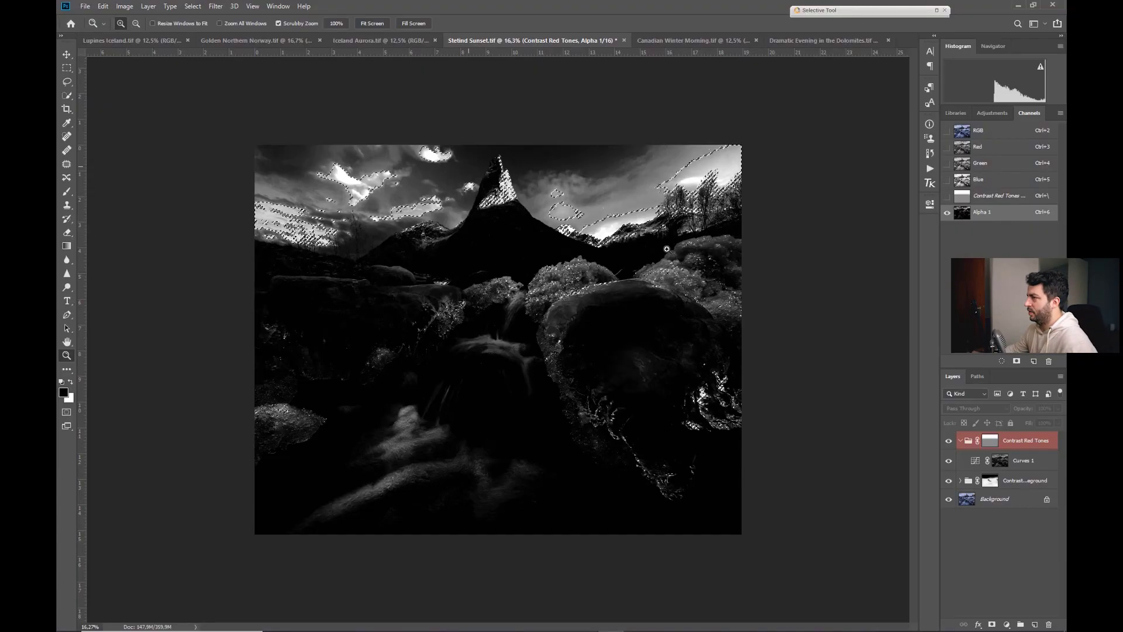
Collapse Contrast Red Tones and add a Levels 2 layer with input levels 29 / 1.03 / 244
left_click(960, 441)
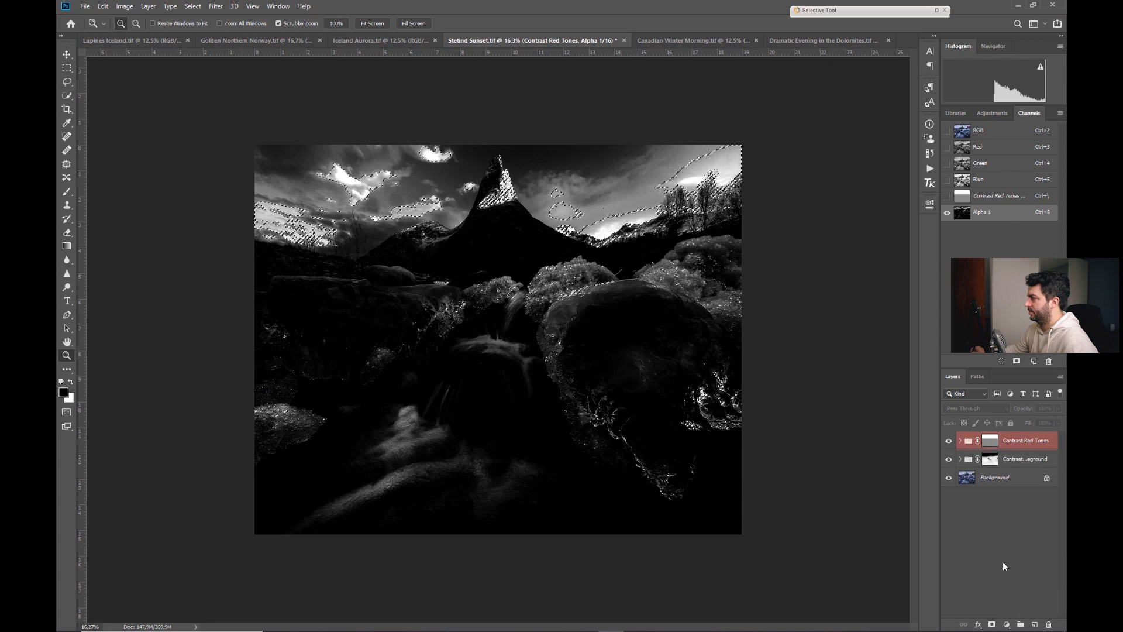
left_click(1007, 624)
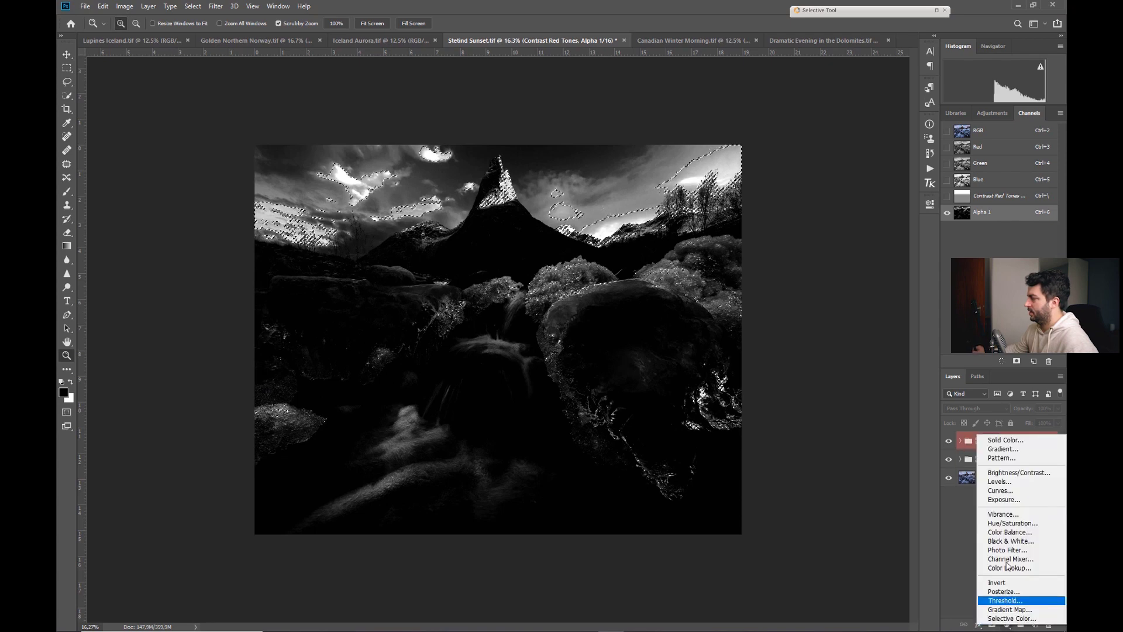
left_click(1000, 482)
left_click(967, 442)
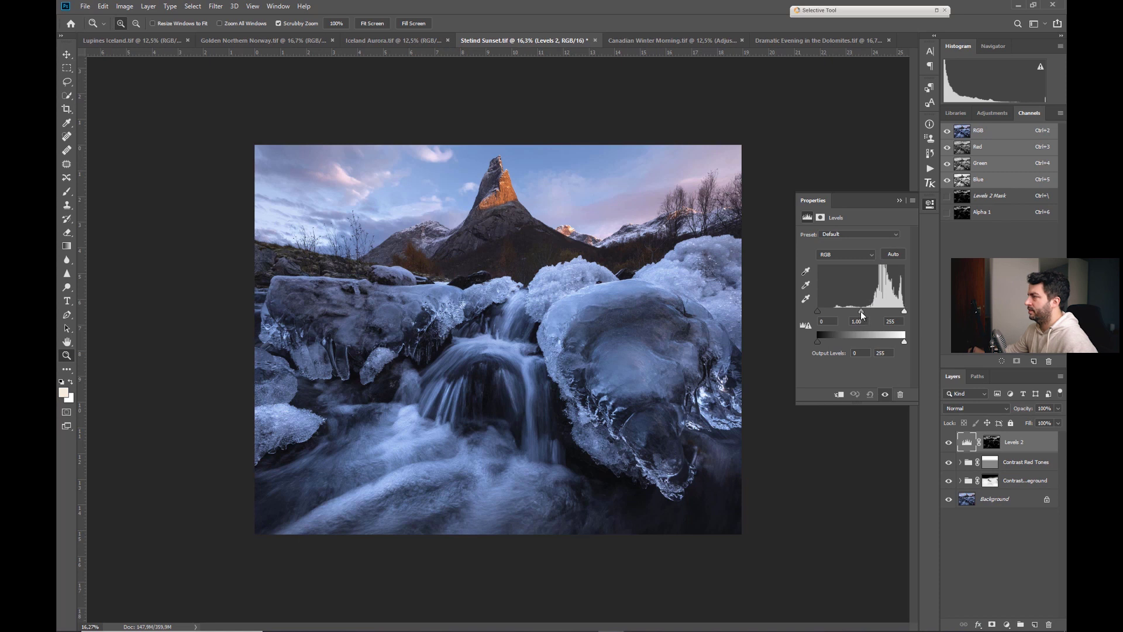
left_click_drag(861, 314, 859, 314)
left_click_drag(819, 310, 824, 312)
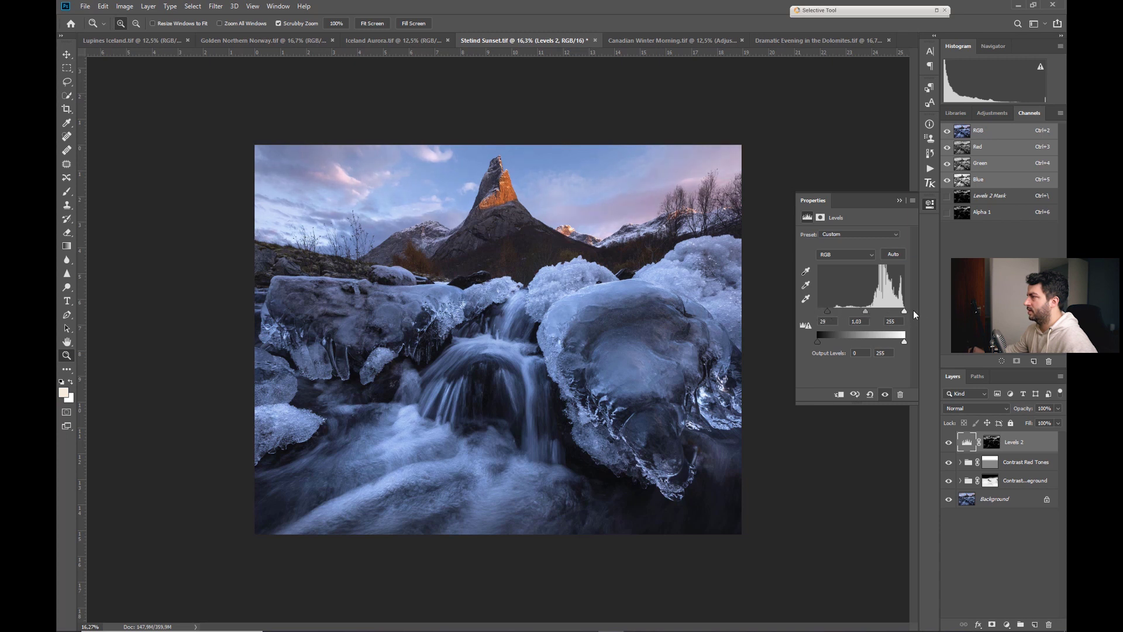
left_click_drag(904, 313, 901, 314)
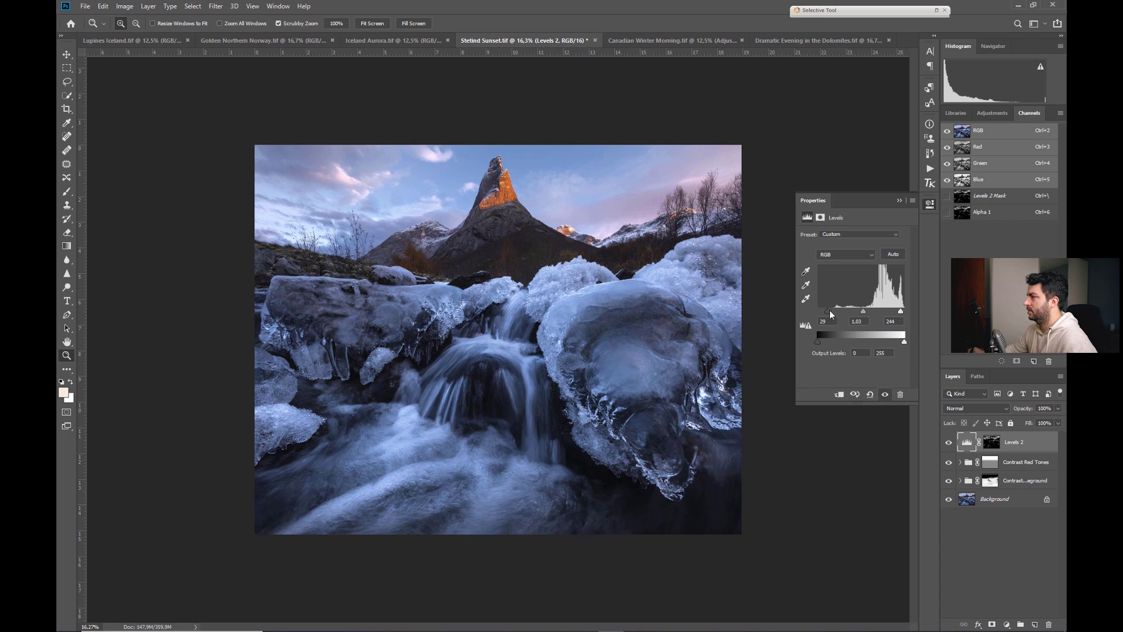
Group Levels 2, mask the group, and paint white over the upper sky and ridge
left_click(899, 201)
key("ctrl+g")
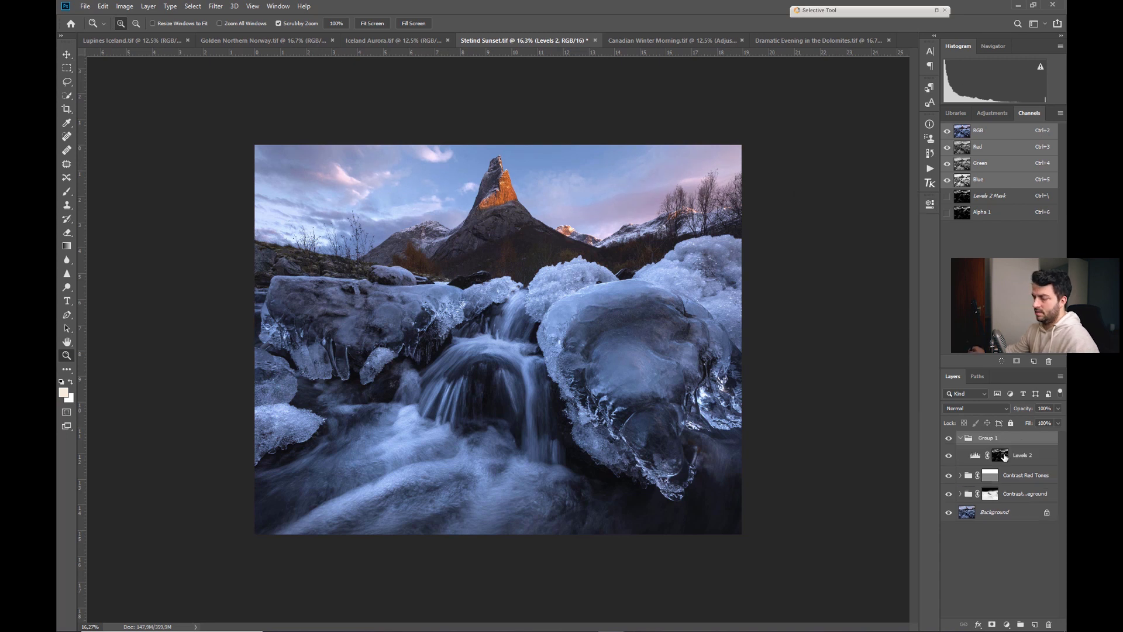
left_click(991, 624, "alt")
key("b")
key("d")
key("x")
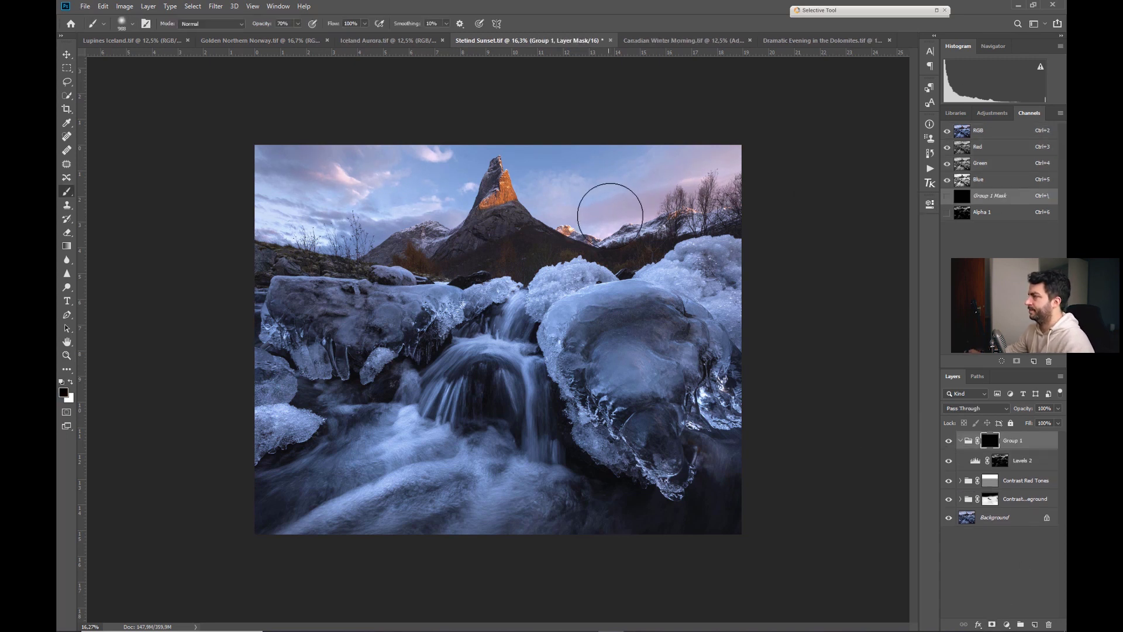
key("x")
mouse_move(459, 175)
left_mouse_down()
mouse_move(278, 167)
mouse_move(437, 143)
left_mouse_up()
mouse_move(298, 266)
left_mouse_down()
mouse_move(482, 213)
mouse_move(574, 216)
mouse_move(741, 185)
left_mouse_up()
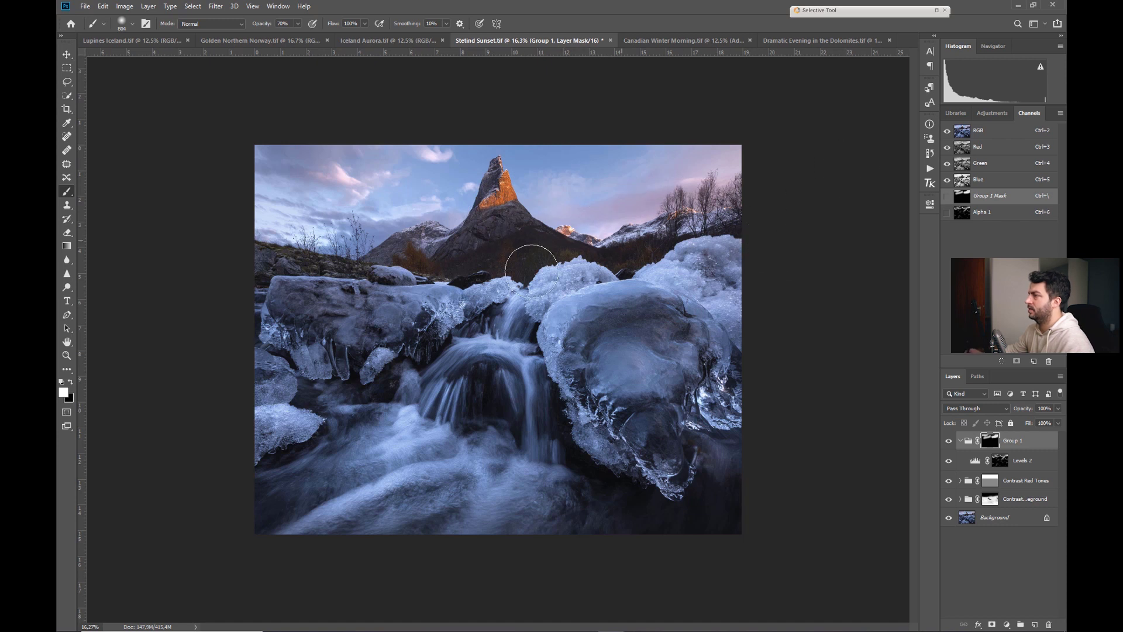
Set the group's opacity to 65% and rename it 'Darken Clouds'
key("x")
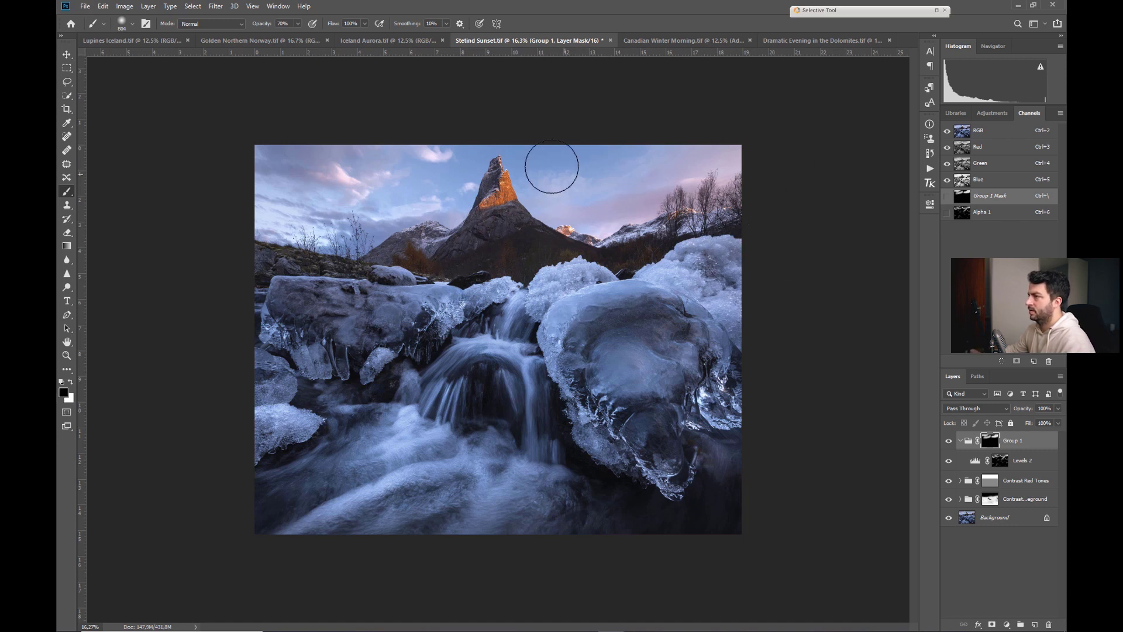
key("z")
left_click_drag(528, 175, 872, 292)
left_click(872, 293)
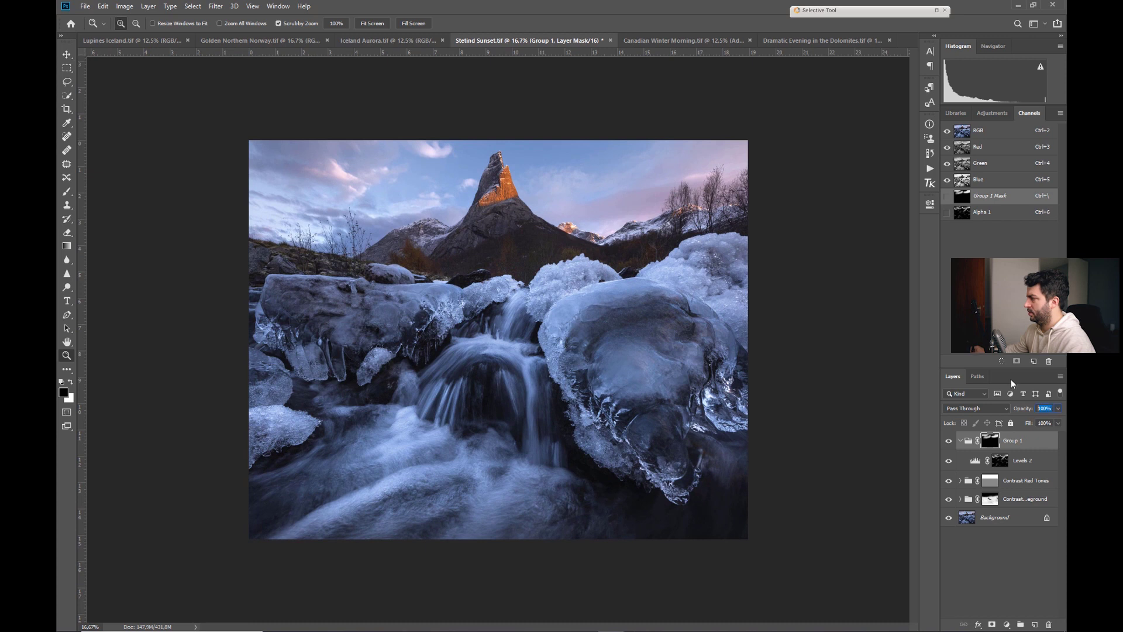
type("65")
key("Return")
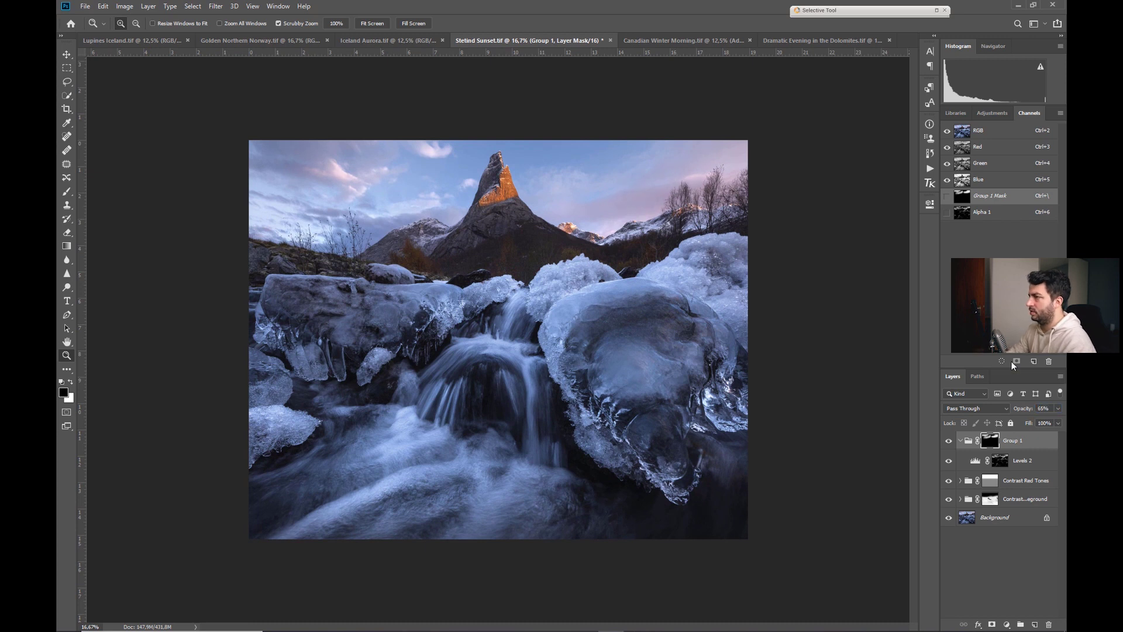
double_click(1013, 440)
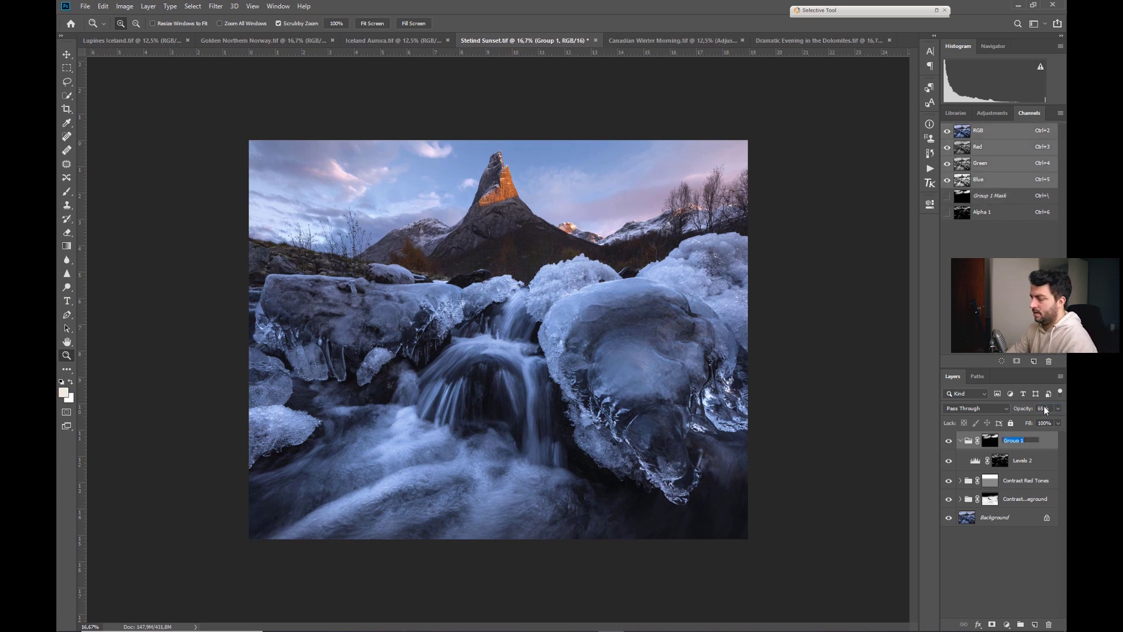
type("Darken Clo")
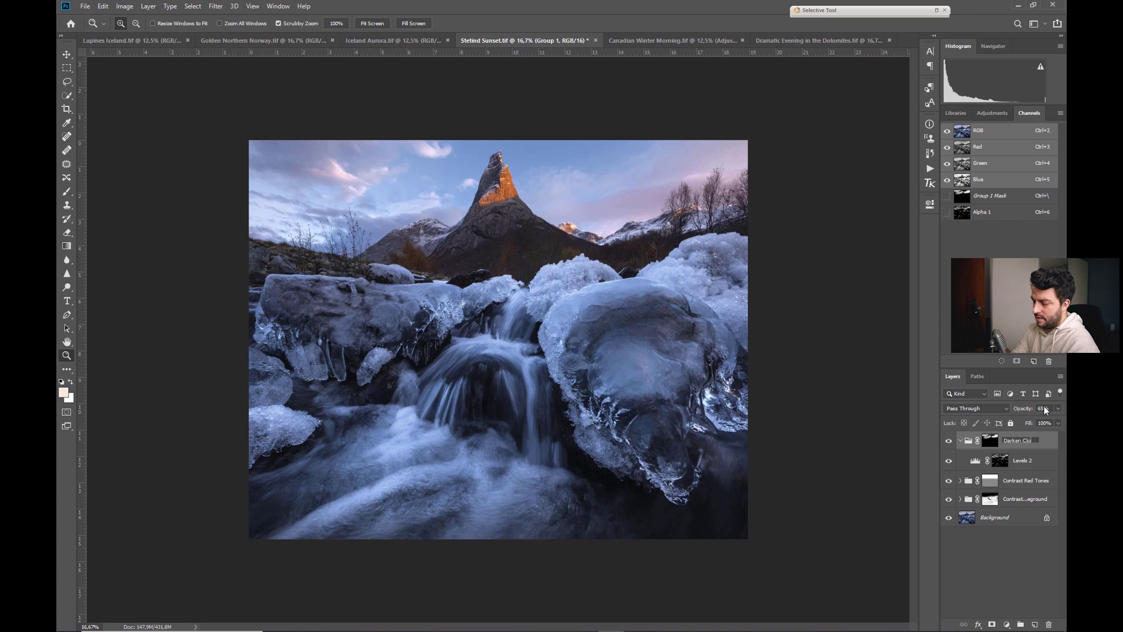
type("uds")
key("Return")
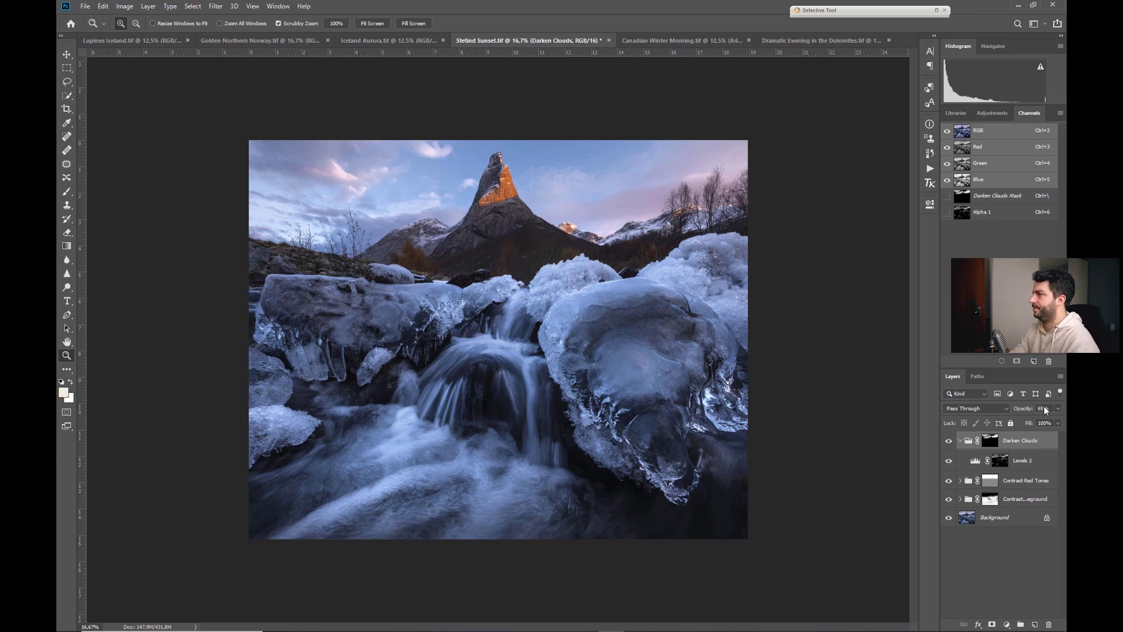
Collapse Darken Clouds, inspect Alpha 1 and Alpha 2, and load Alpha 2 as the selection
left_click(960, 441)
left_click(961, 214)
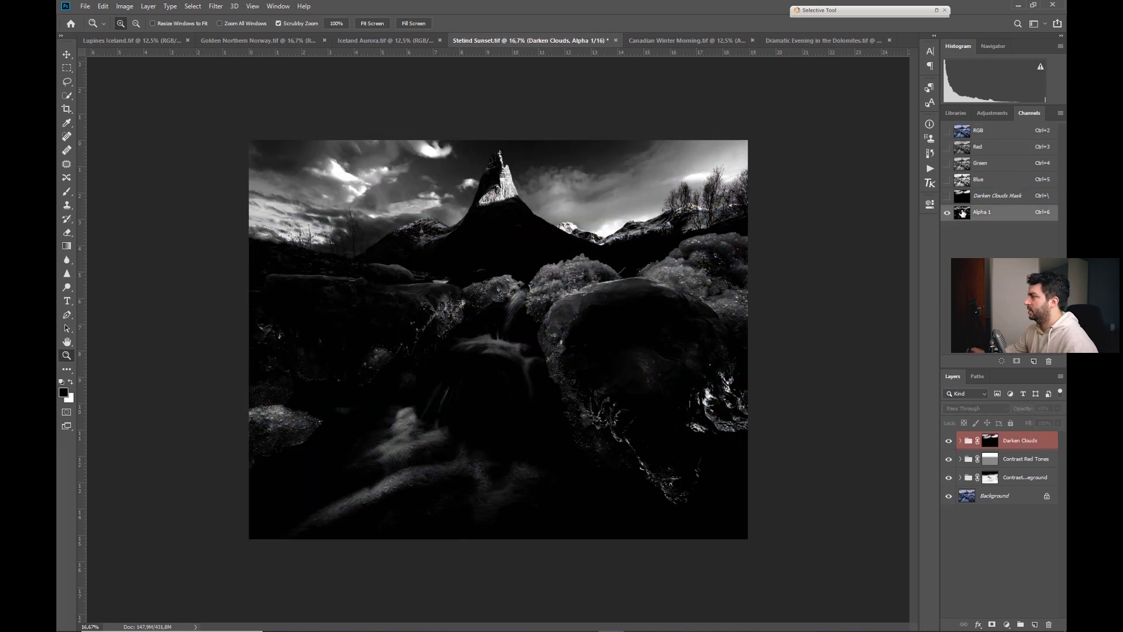
left_click(963, 216, "ctrl")
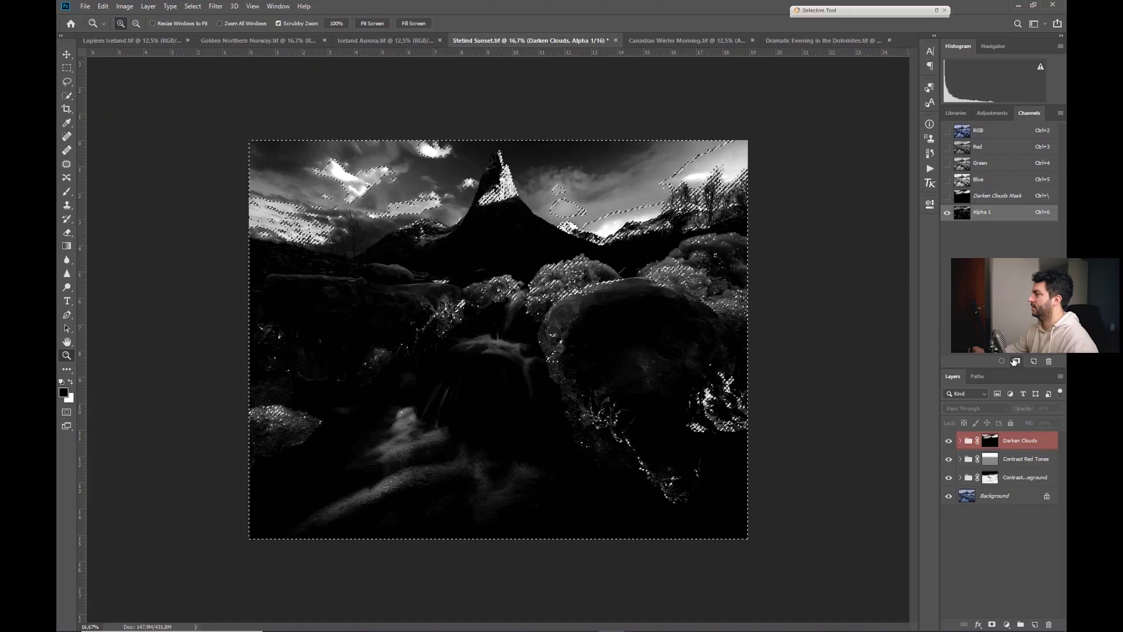
left_click(963, 228)
left_click(510, 139)
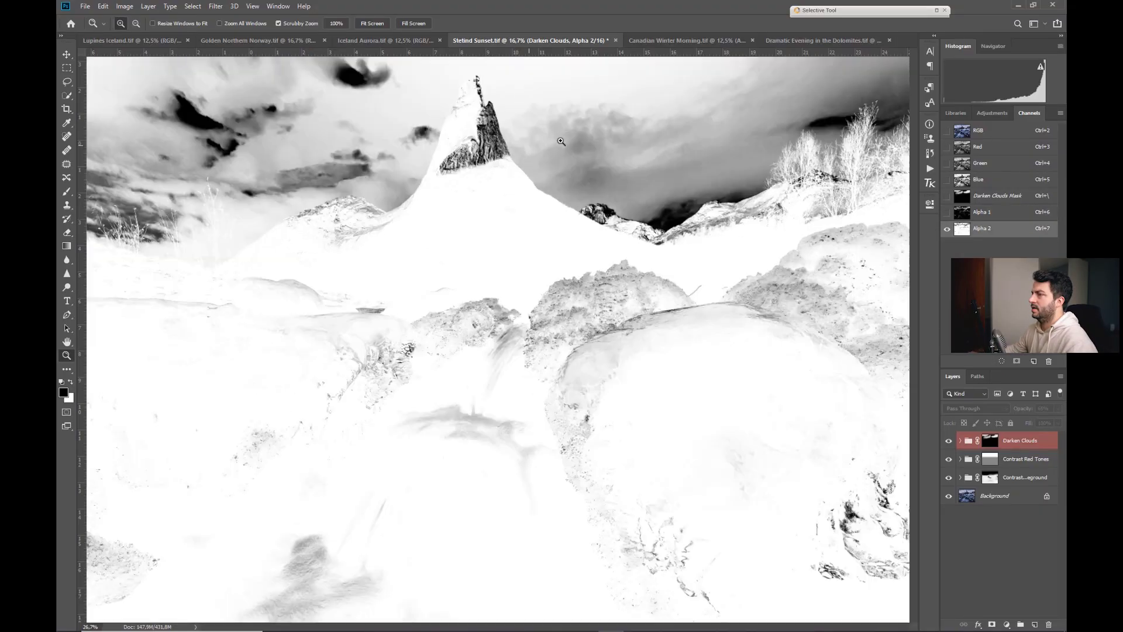
left_click_drag(532, 108, 558, 253)
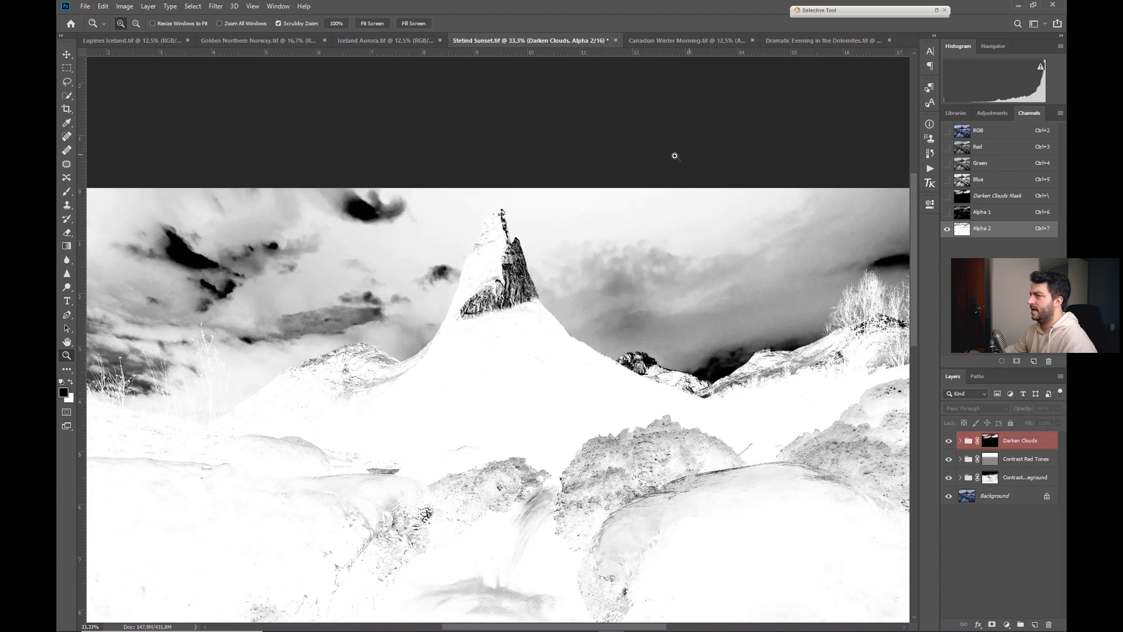
left_click_drag(675, 156, 468, 182)
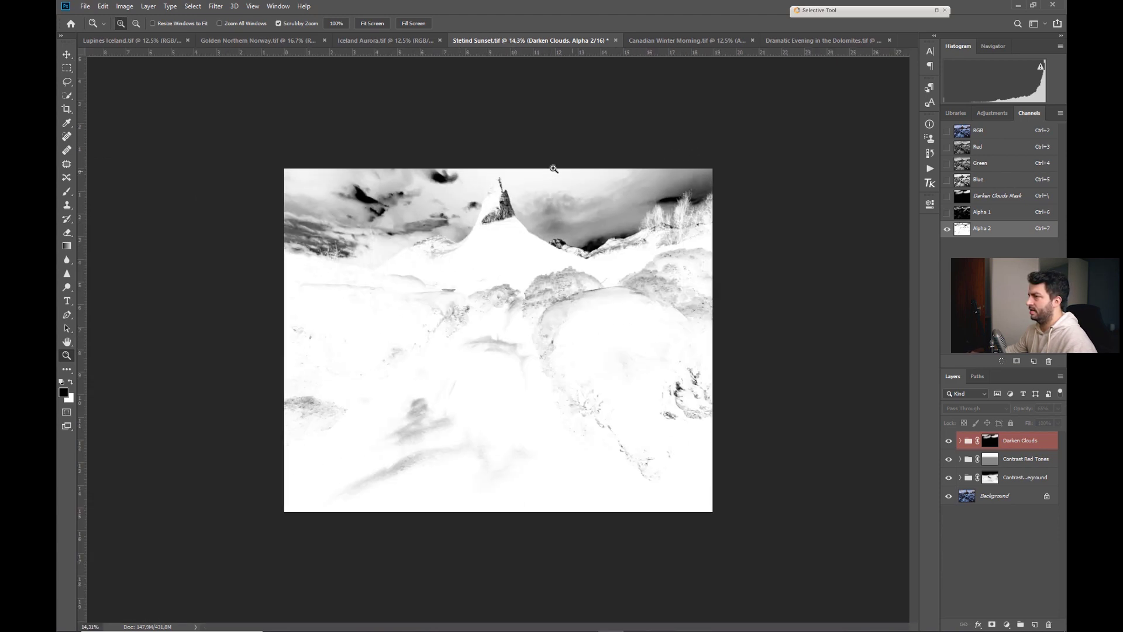
left_click(962, 229, "ctrl")
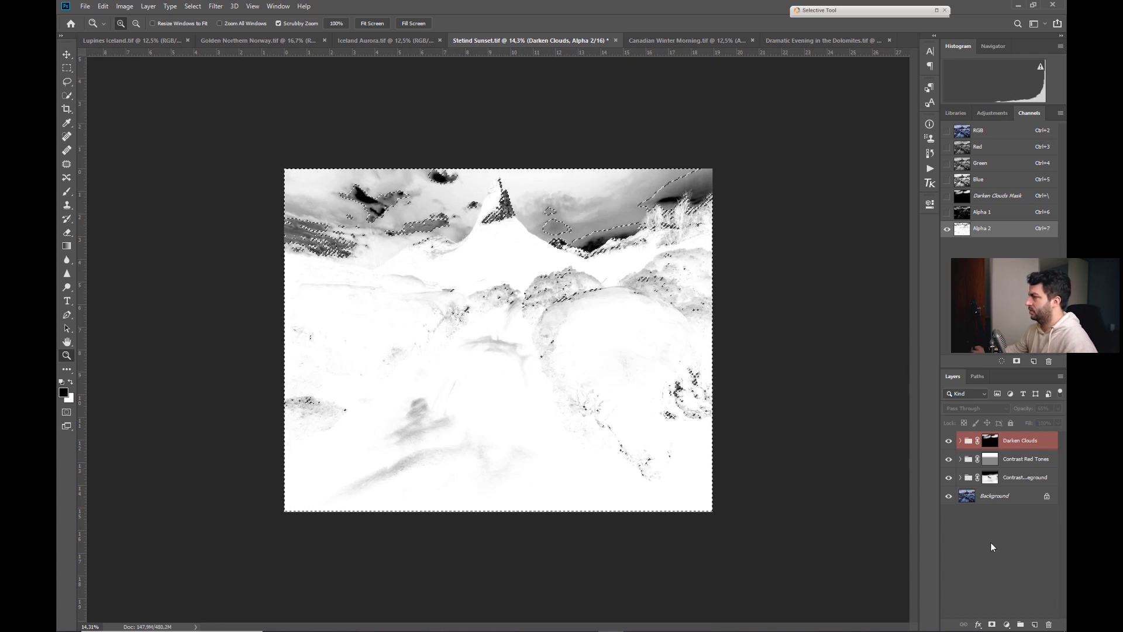
left_click(1007, 624)
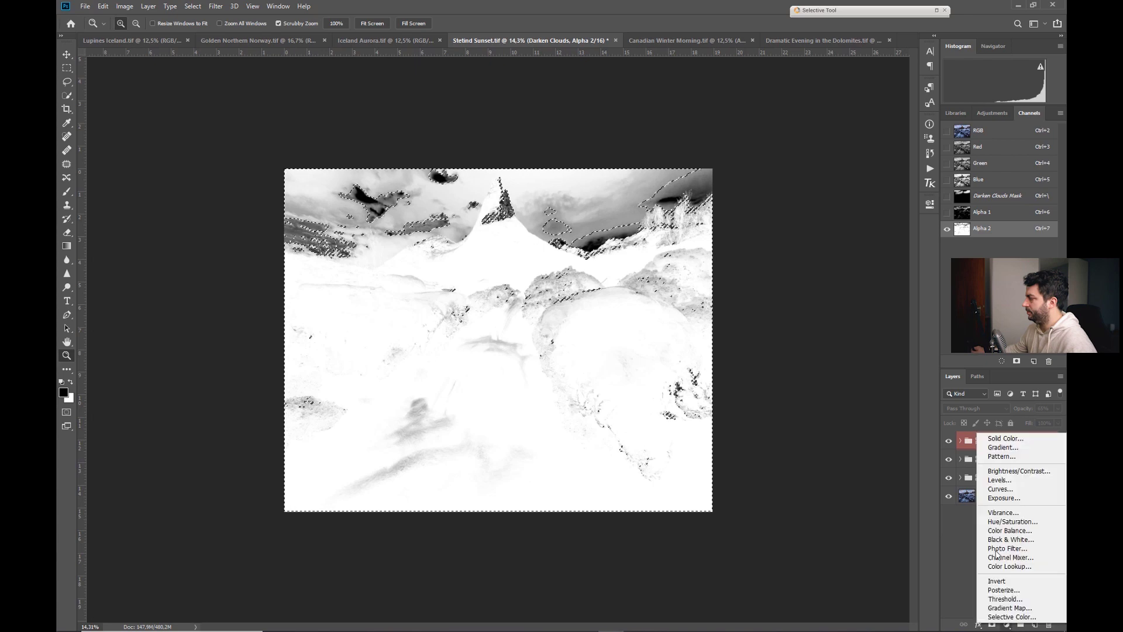
Add Levels 3 with black input 36, group it, and give Group 1 a black mask
left_click(998, 481)
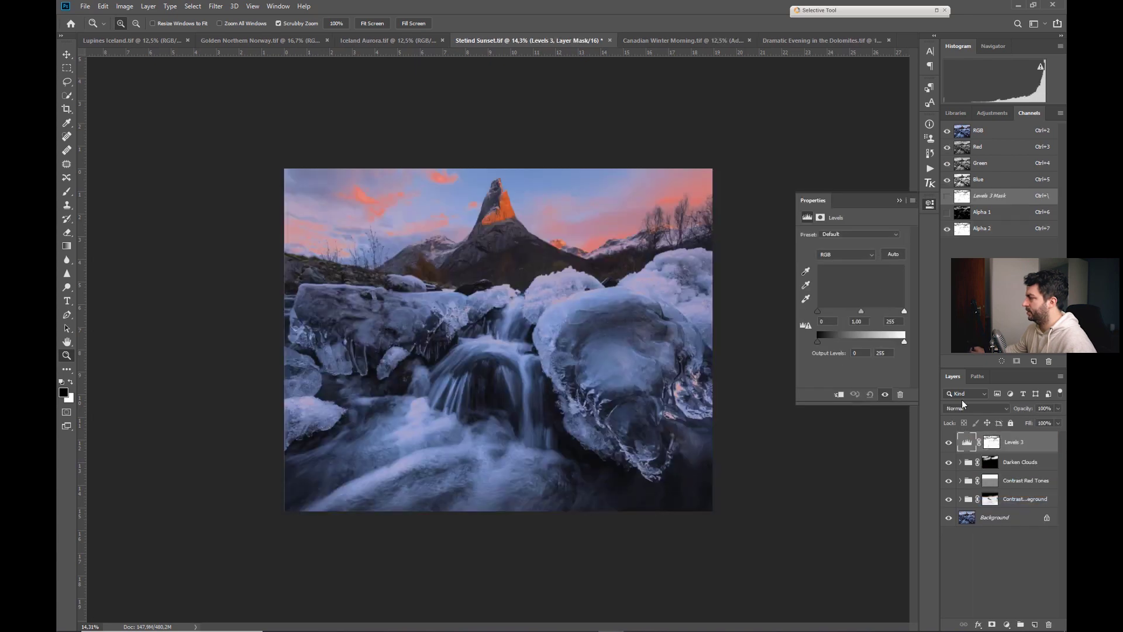
left_click_drag(818, 311, 831, 310)
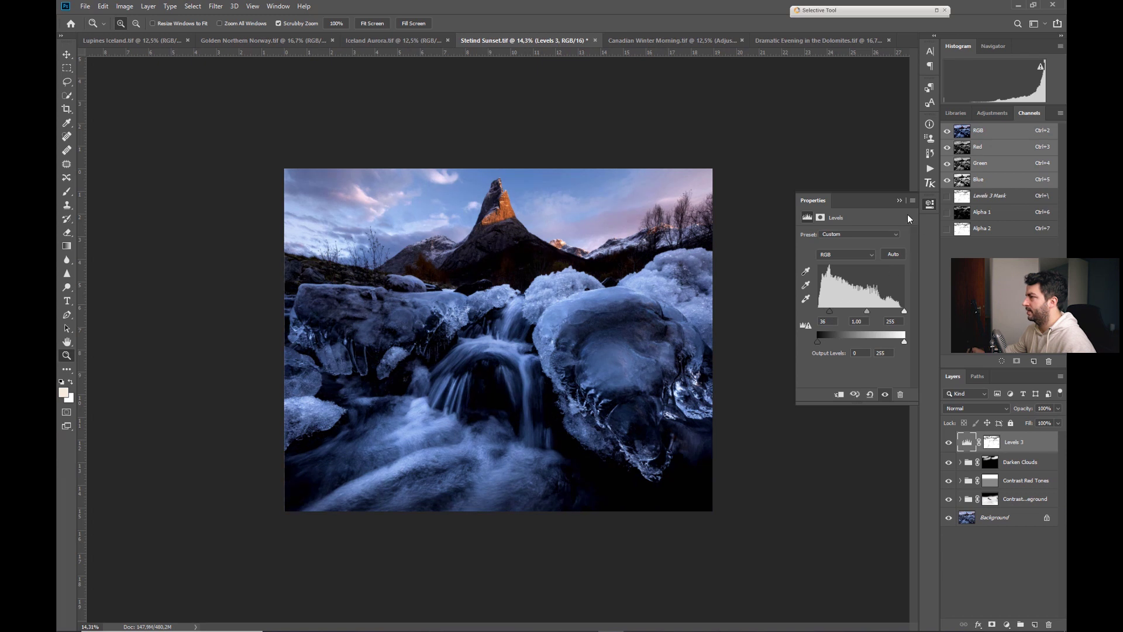
left_click(898, 198)
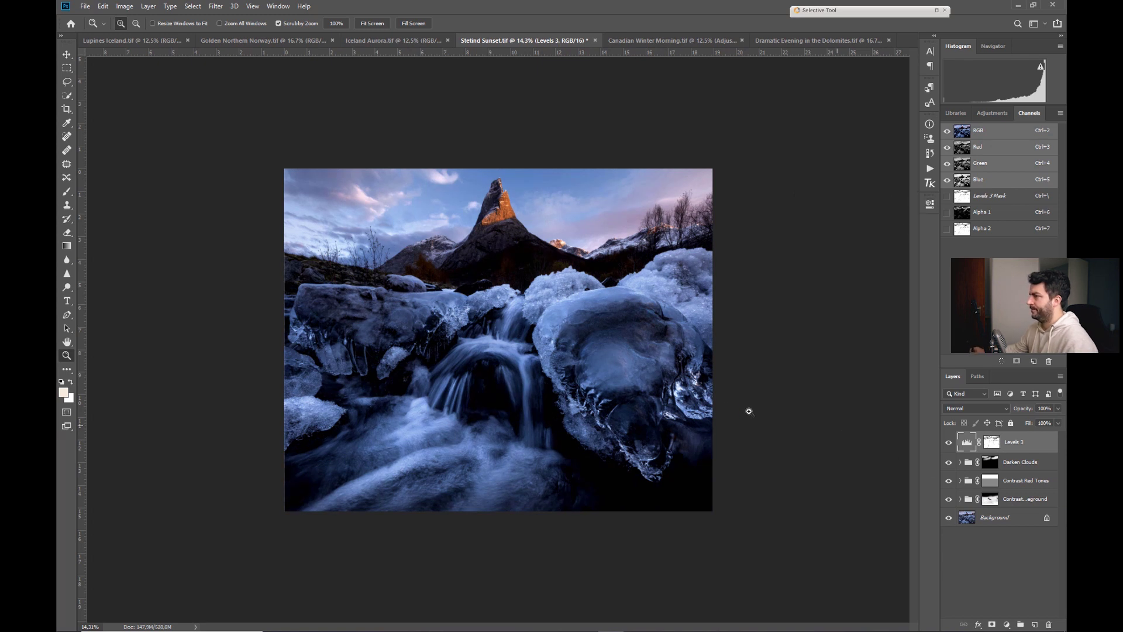
key("ctrl+g")
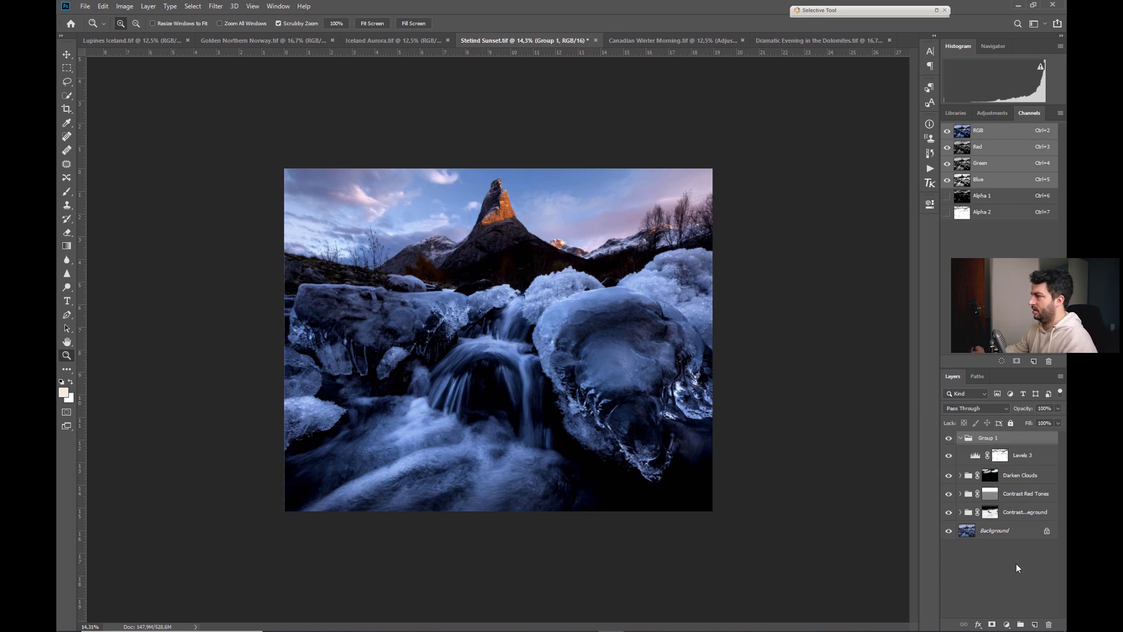
left_click(991, 623, "alt")
scroll(495, 220, "up", 8)
left_click_drag(481, 216, 553, 276)
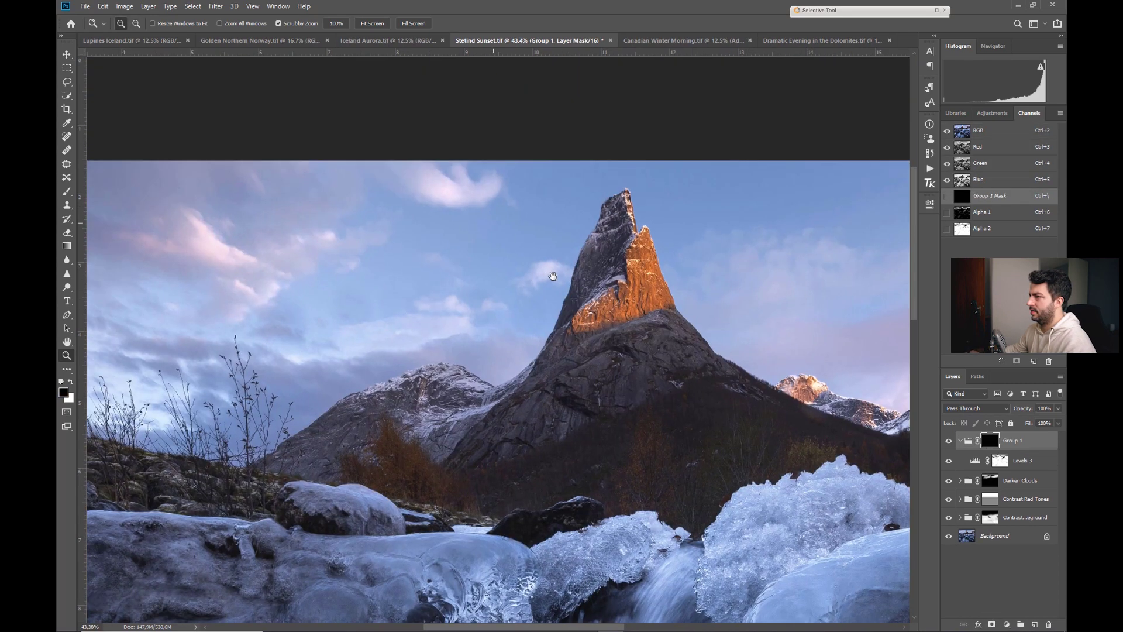
Paint white on Group 1's mask across the sky around the peak, then switch to black at 11%
key("b")
key("x")
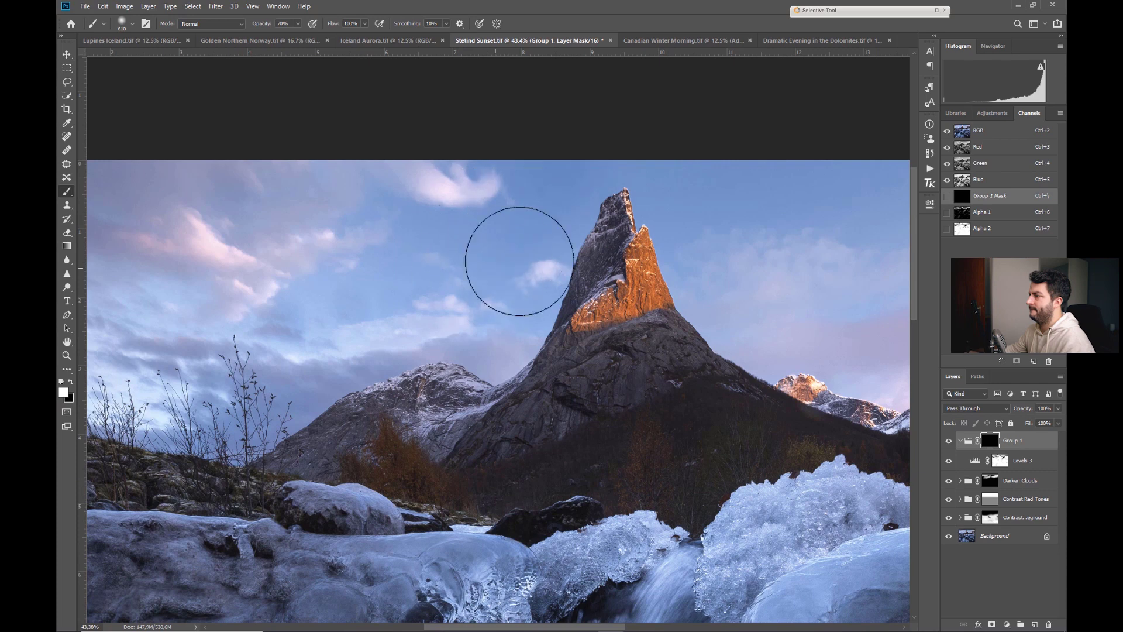
mouse_move(520, 261)
left_mouse_down()
mouse_move(427, 310)
mouse_move(369, 314)
left_mouse_up()
left_click_drag(341, 231, 531, 211)
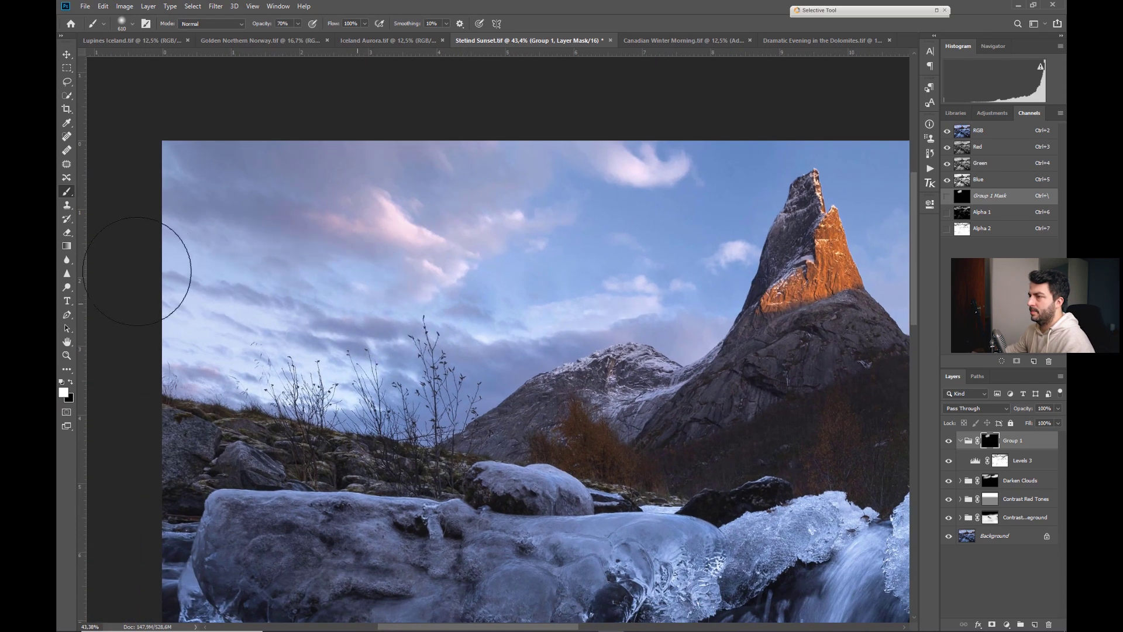
left_click_drag(137, 272, 306, 353)
left_click_drag(648, 166, 287, 261)
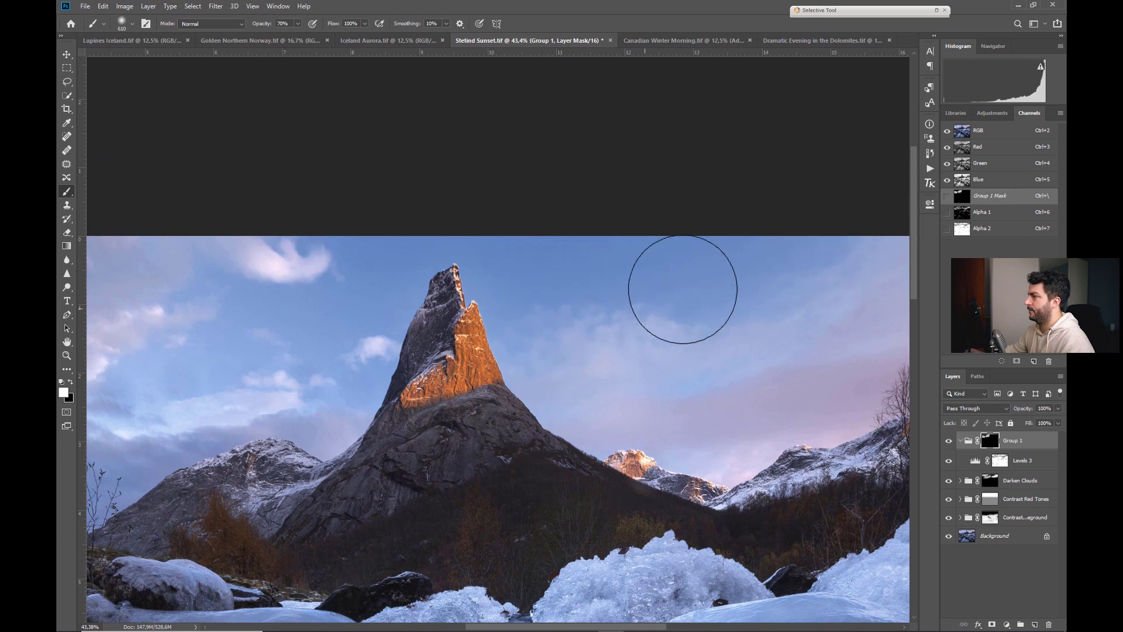
left_click_drag(834, 294, 430, 304)
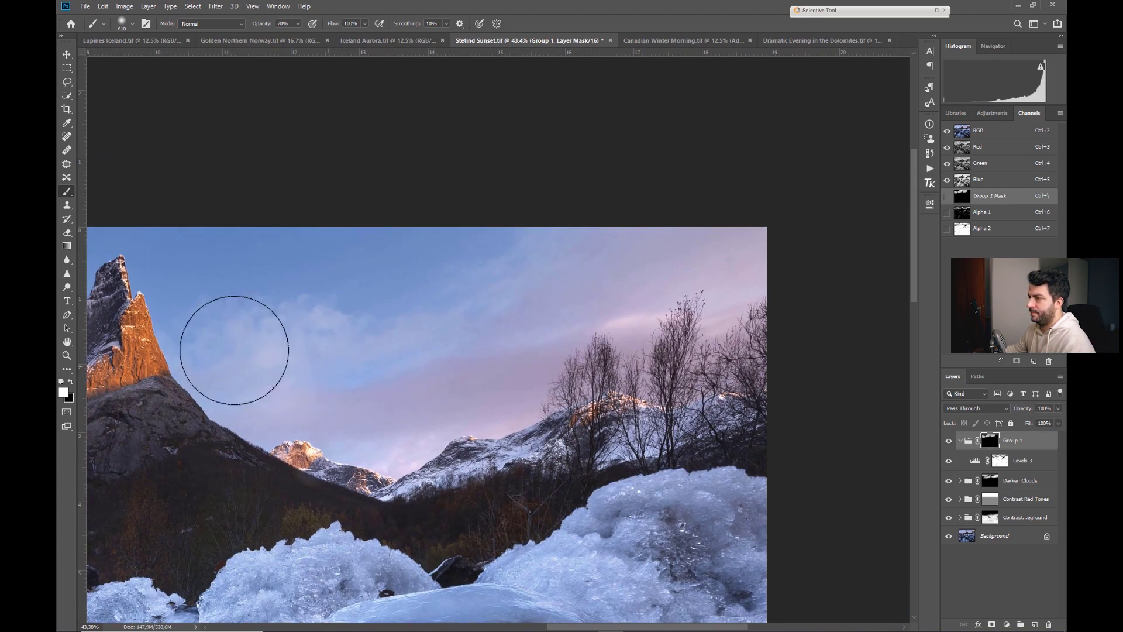
left_click_drag(431, 408, 739, 406)
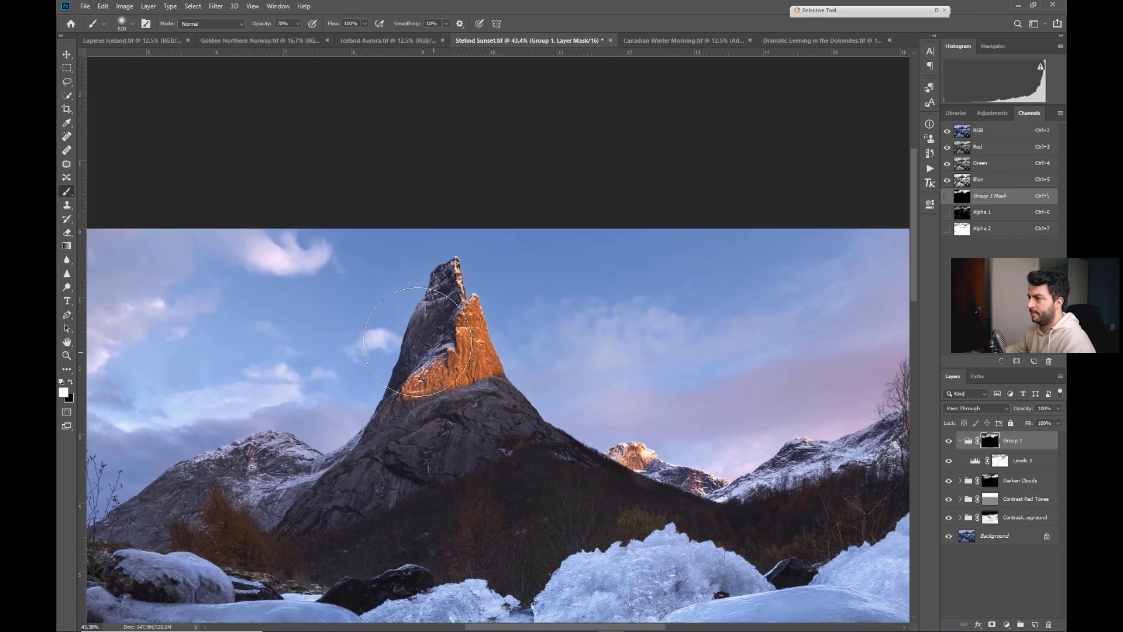
key("x")
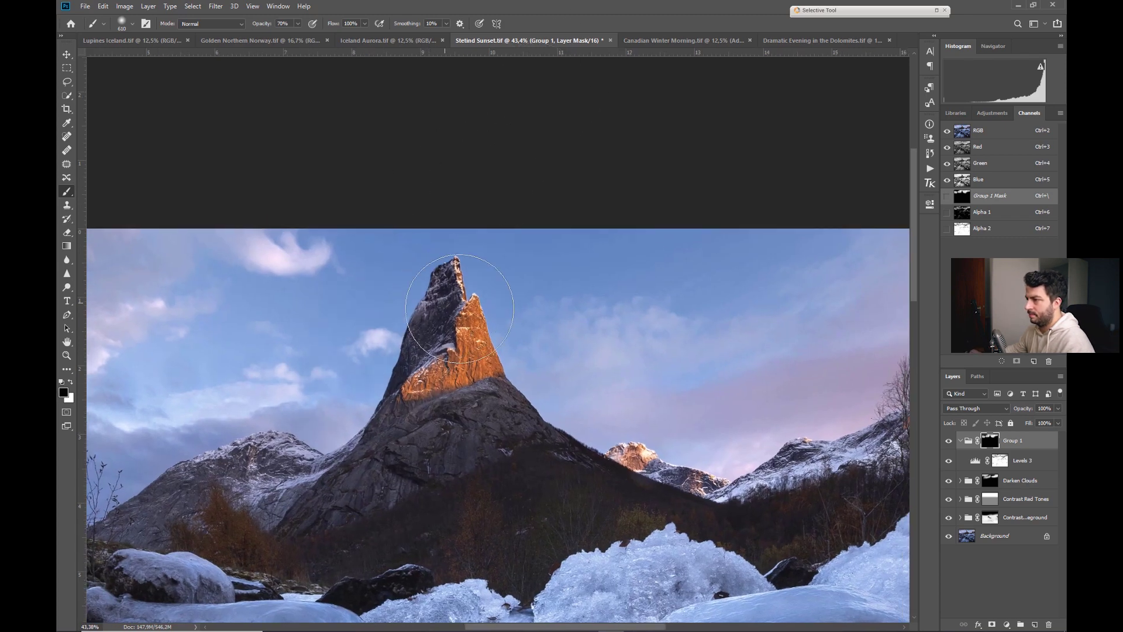
key("1")
key("1")
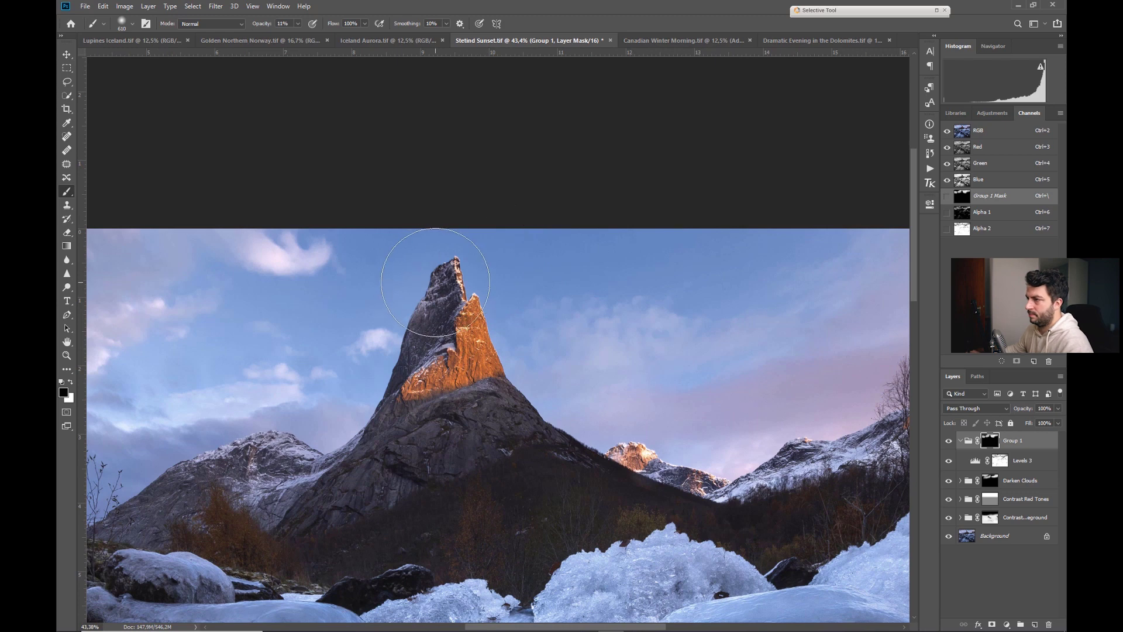
mouse_move(495, 261)
left_mouse_down()
mouse_move(478, 342)
mouse_move(497, 316)
mouse_move(519, 204)
mouse_move(539, 190)
mouse_move(522, 190)
left_mouse_up()
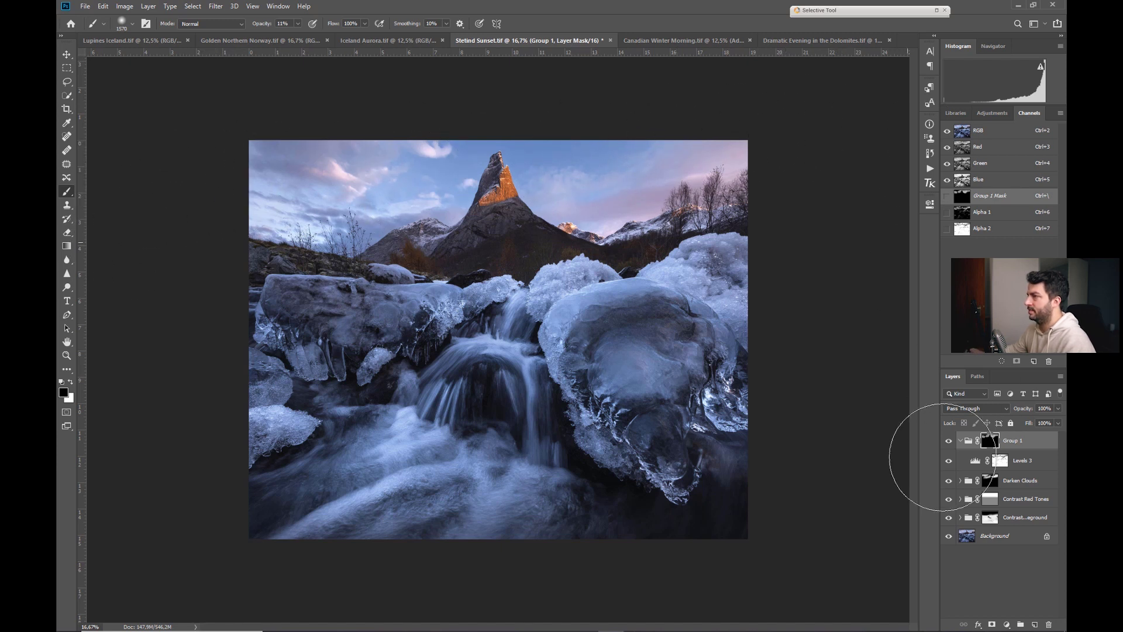
Toggle Group 1 off and on to compare the sky darkening
left_click(950, 442)
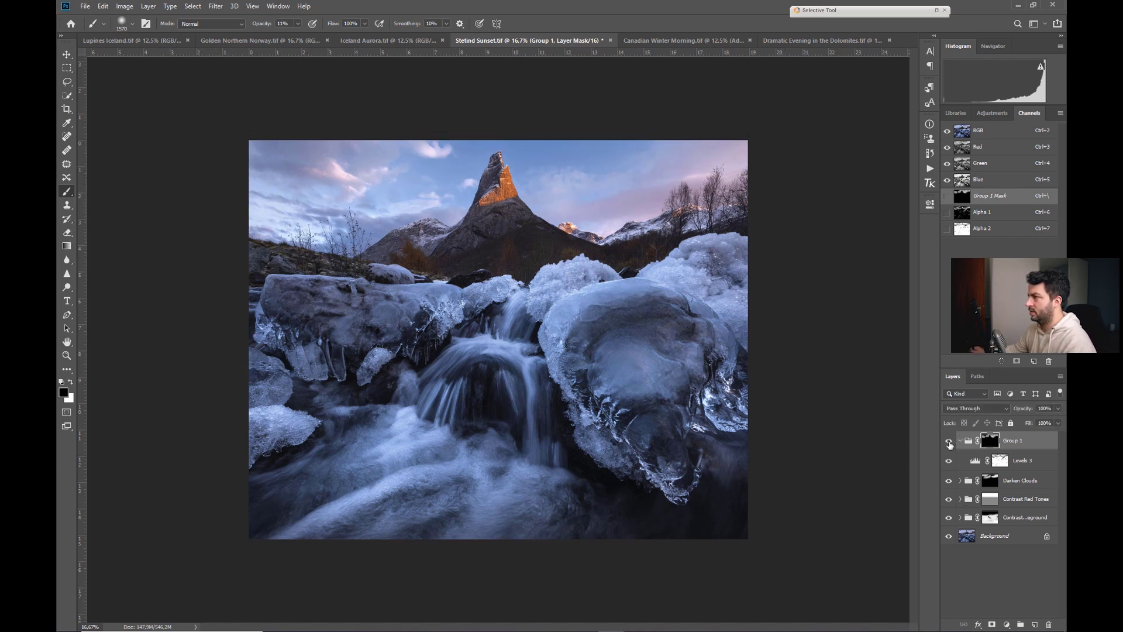
left_click(949, 443)
left_click(948, 446)
left_click(950, 449)
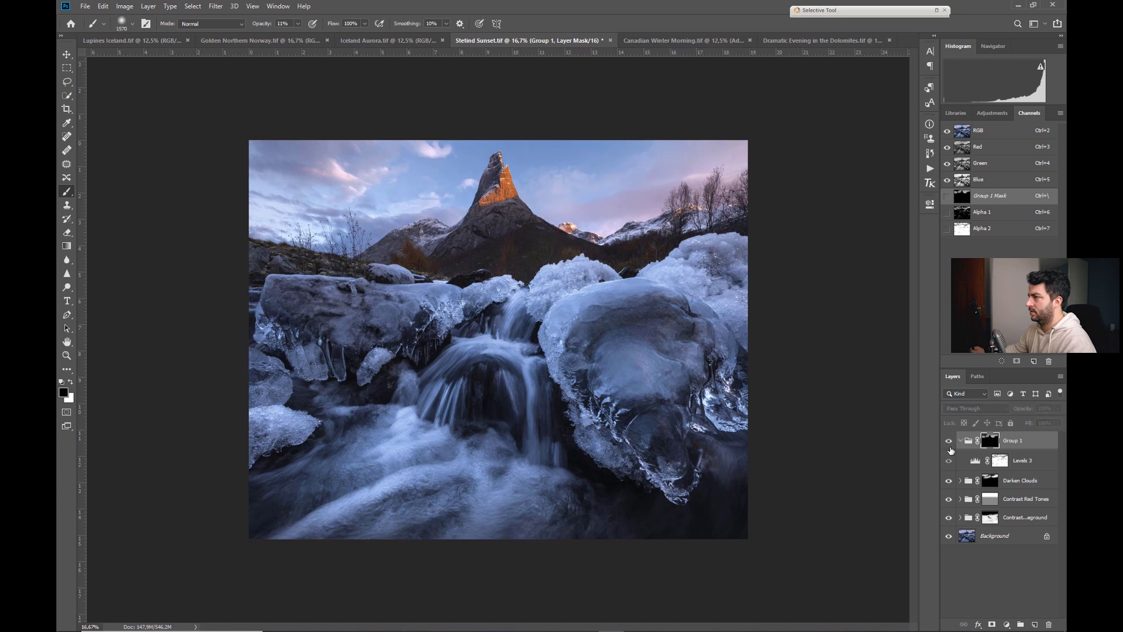
key("z")
left_click_drag(530, 213, 526, 217)
left_click(526, 217)
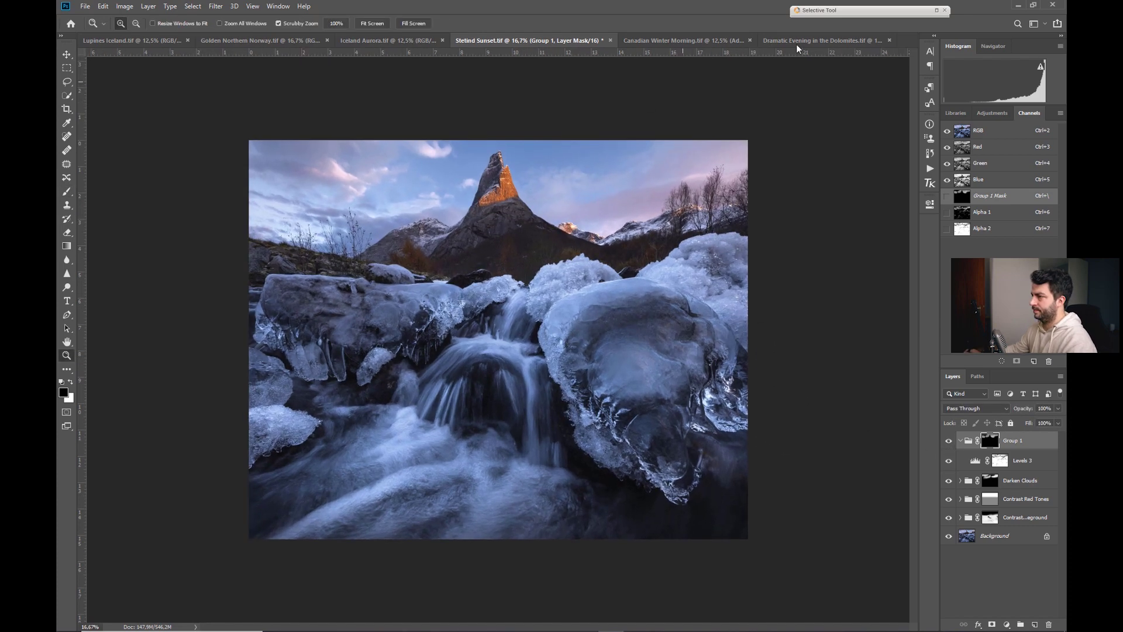
left_click_drag(533, 282, 529, 284)
left_click(528, 285)
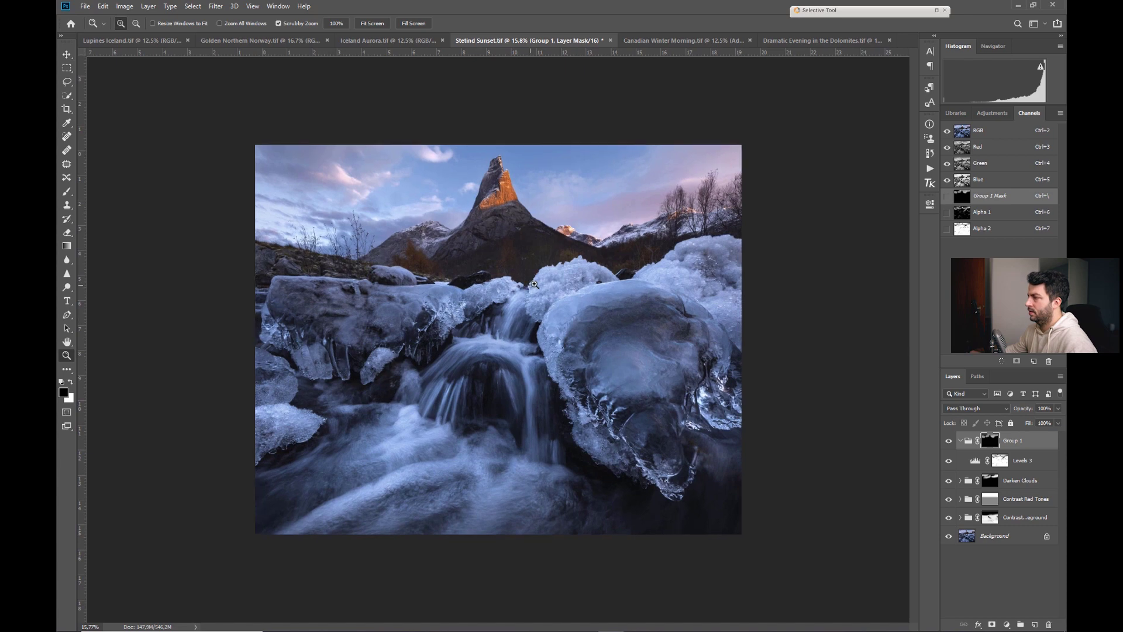
Delete the unused Alpha 1 channel and rename Group 1 'Darken Sky'
left_click(970, 215)
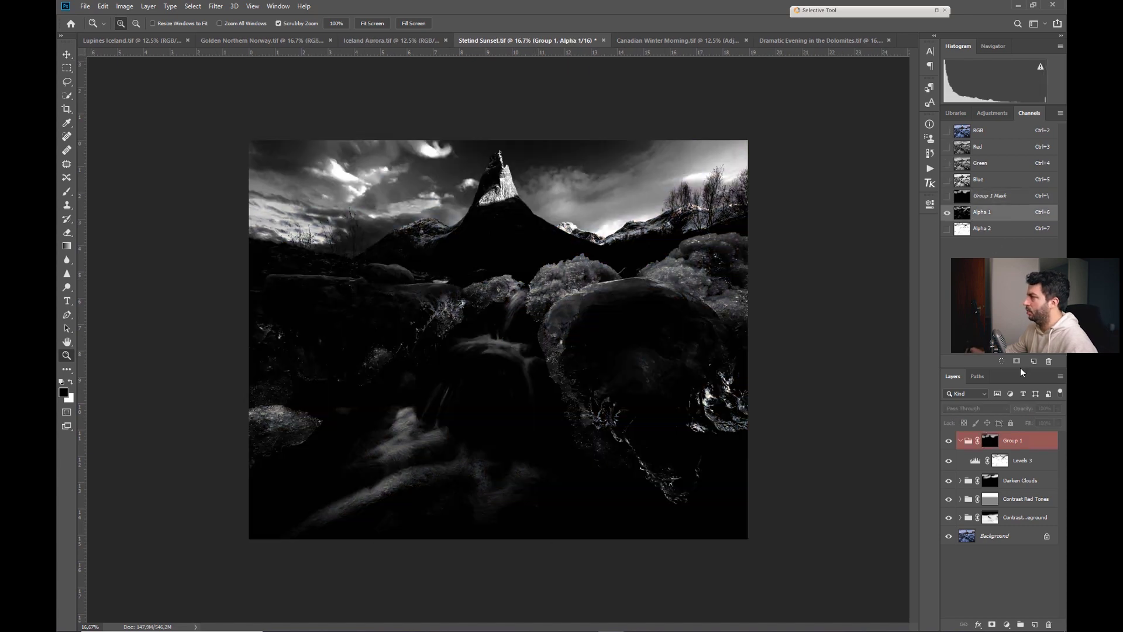
left_click(1049, 362)
left_click(536, 239)
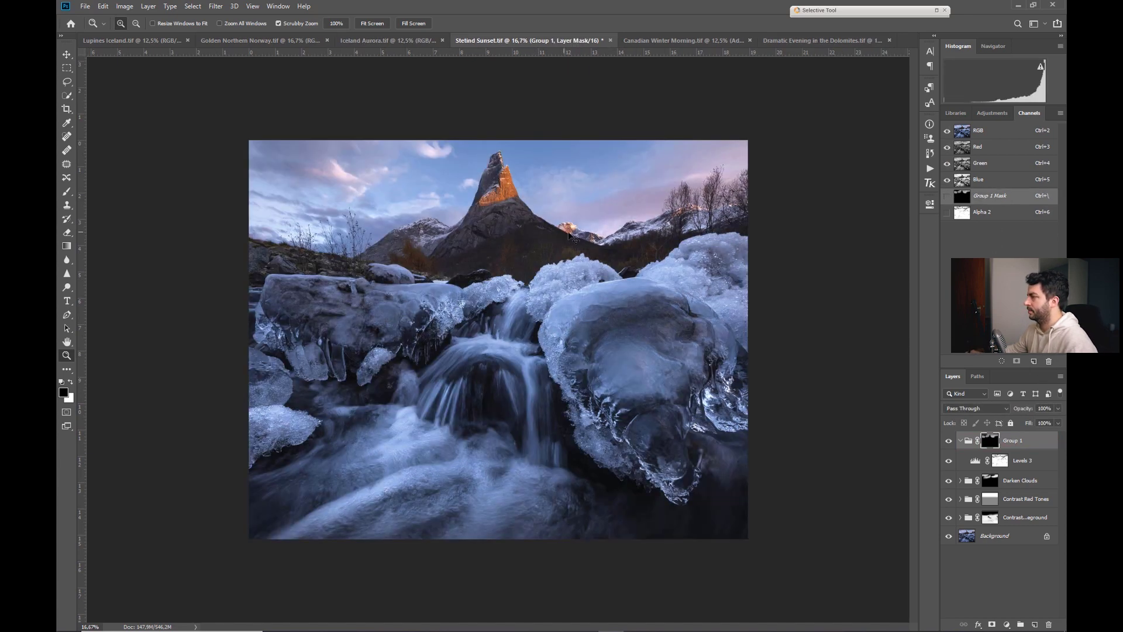
left_click(960, 442)
double_click(1012, 441)
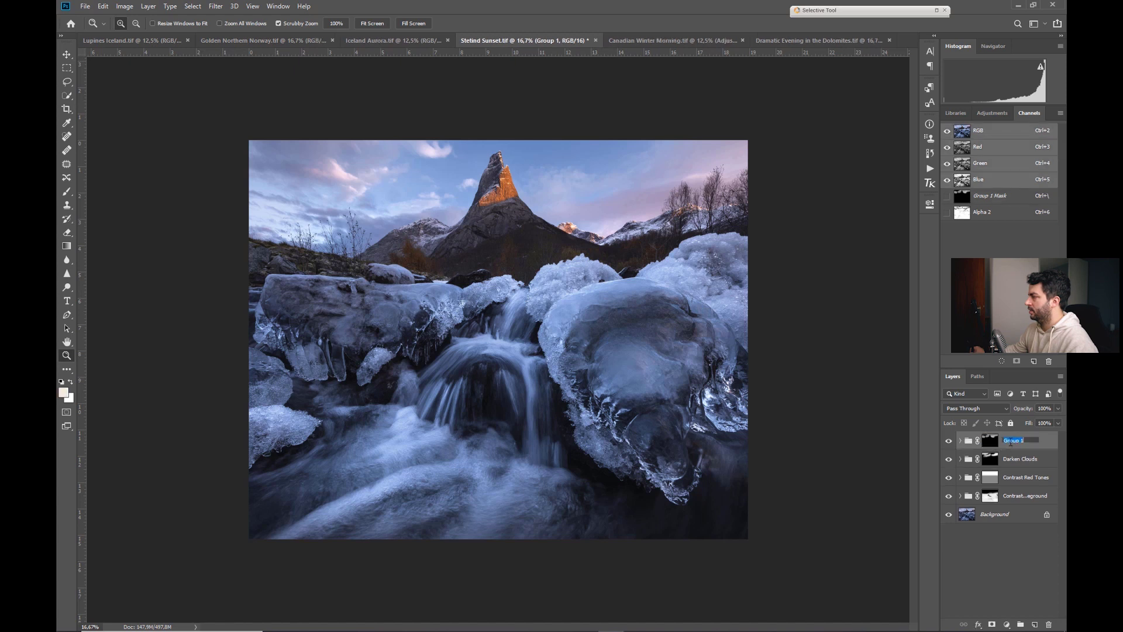
type("Darken Sky")
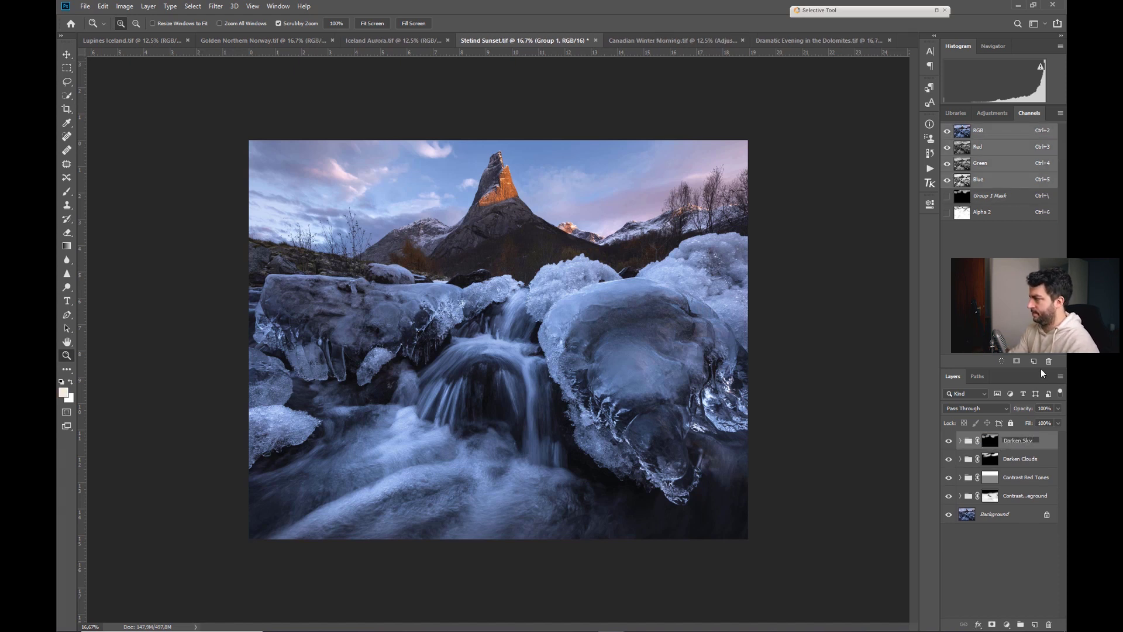
key("Return")
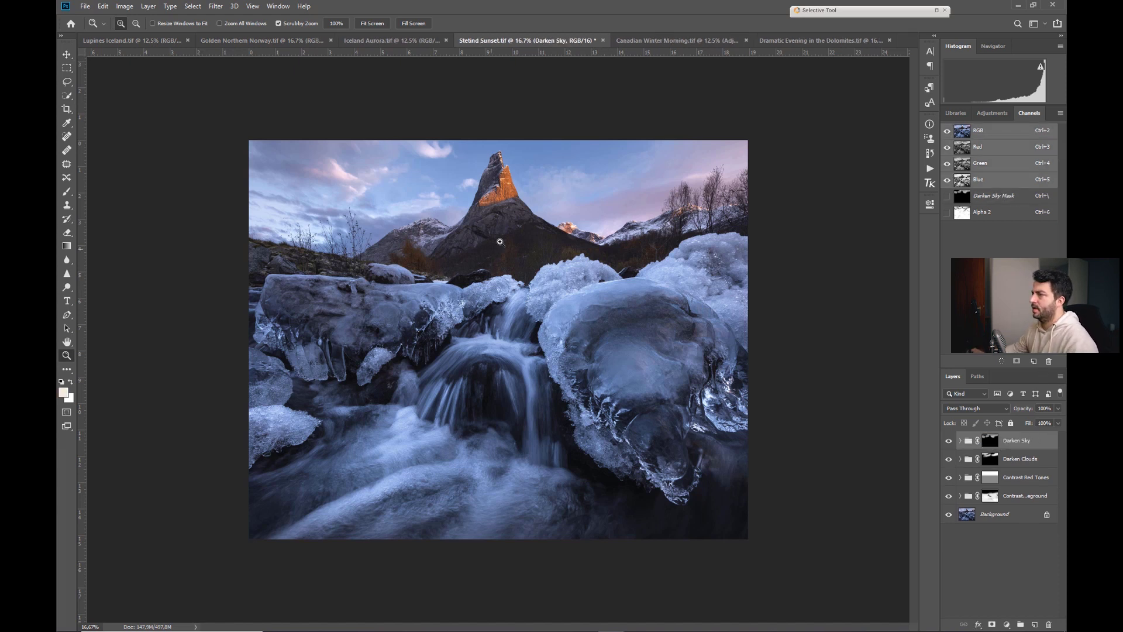
Switch between the Red and Blue channels zoomed in, ending on the Blue channel alone
left_click(967, 164)
left_click(969, 181)
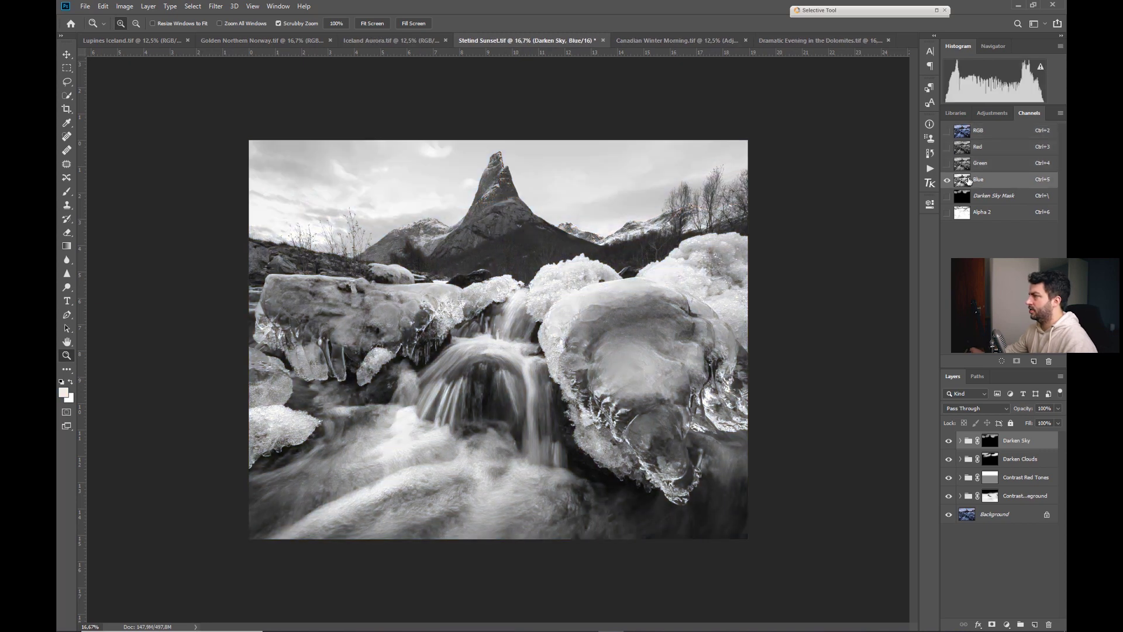
left_click(968, 148)
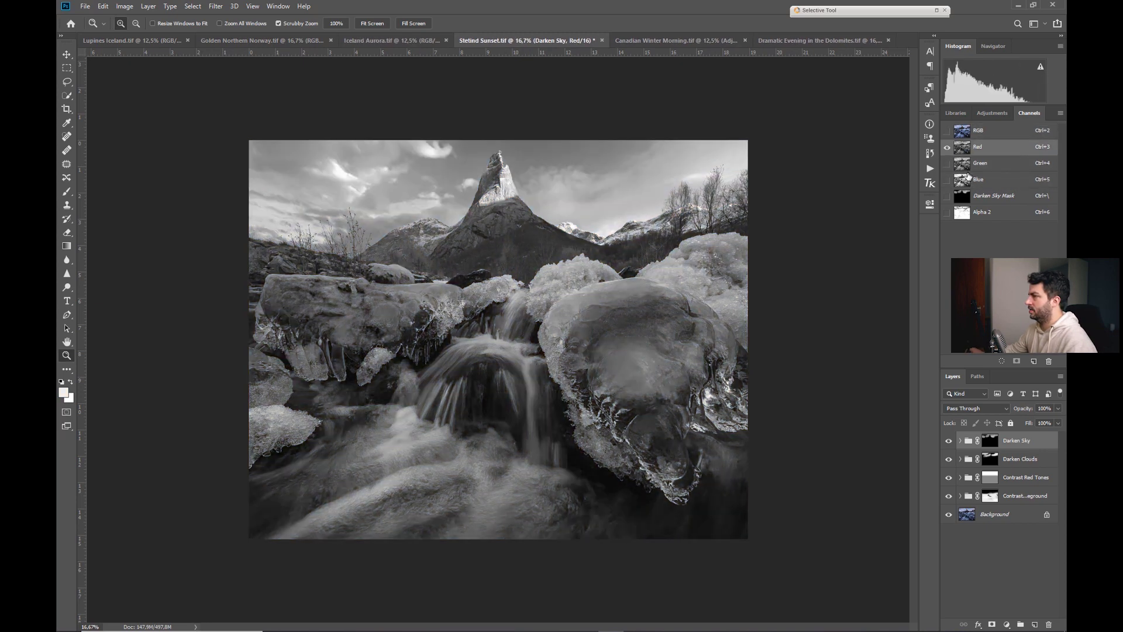
left_click(968, 181)
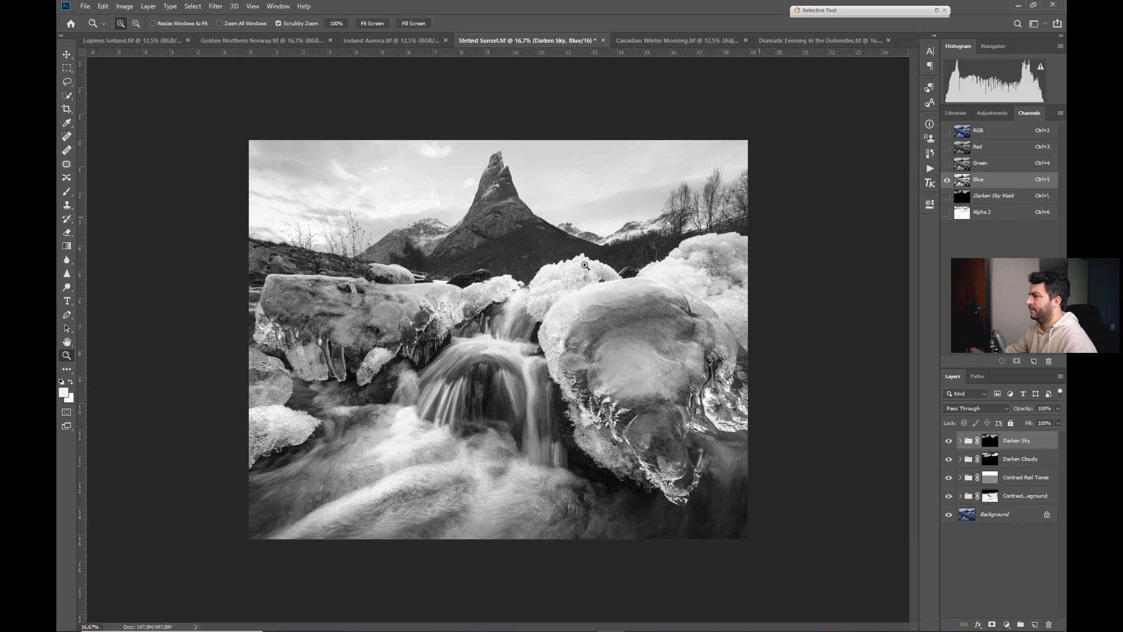
left_click_drag(482, 256, 491, 206)
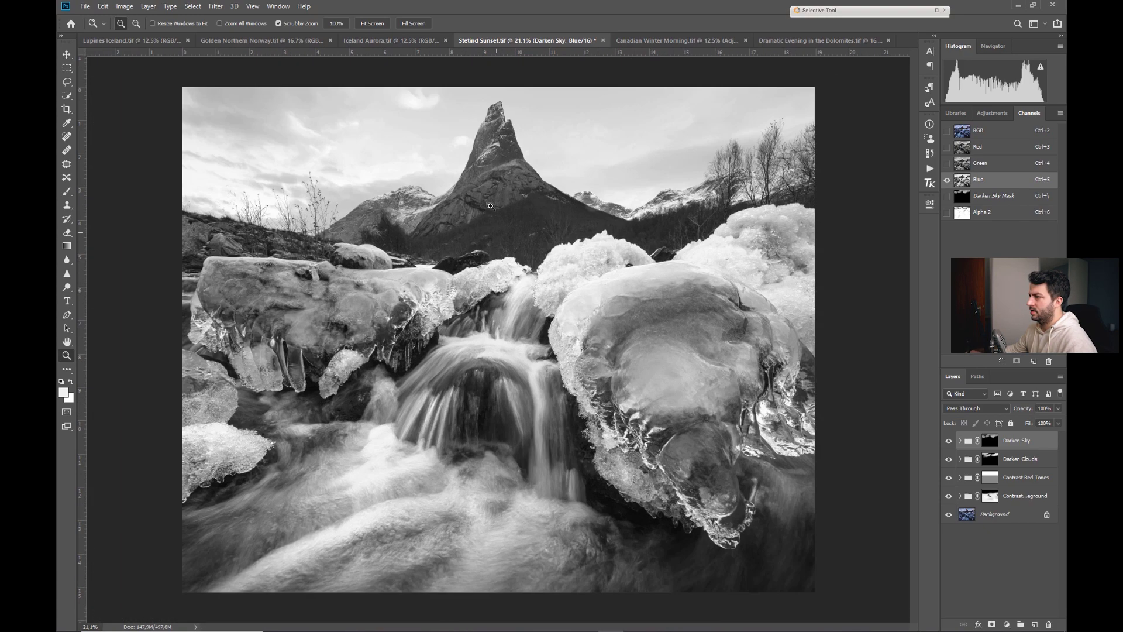
key("ctrl+4")
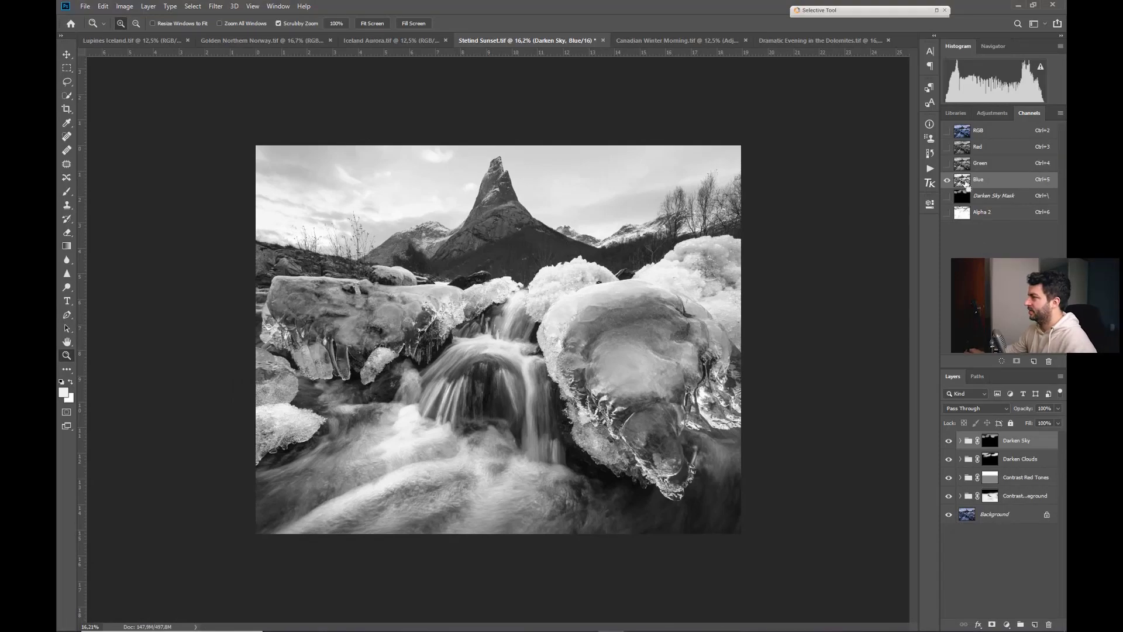
Save the Blue channel's luminosity selection as a new Alpha 3 channel and inspect it
left_click(962, 182, "ctrl")
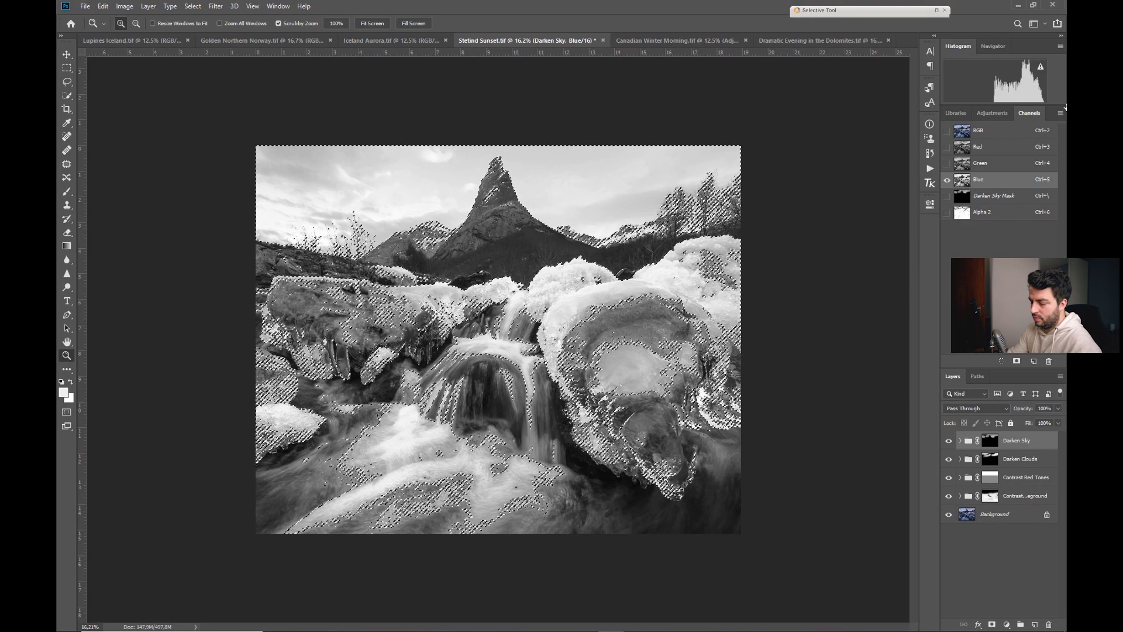
left_click(1018, 362)
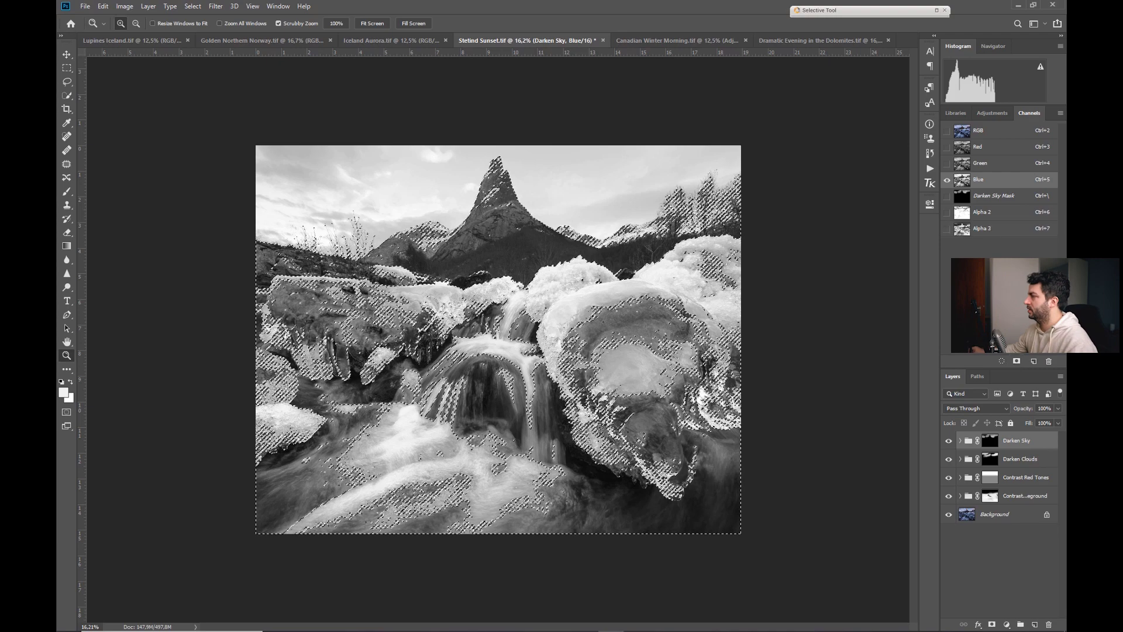
key("ctrl+d")
left_click(983, 229)
left_click_drag(497, 217, 513, 242)
Load Alpha 3, save it as a darker Alpha 4 channel, then load Alpha 4 as the selection
left_click(963, 229, "ctrl")
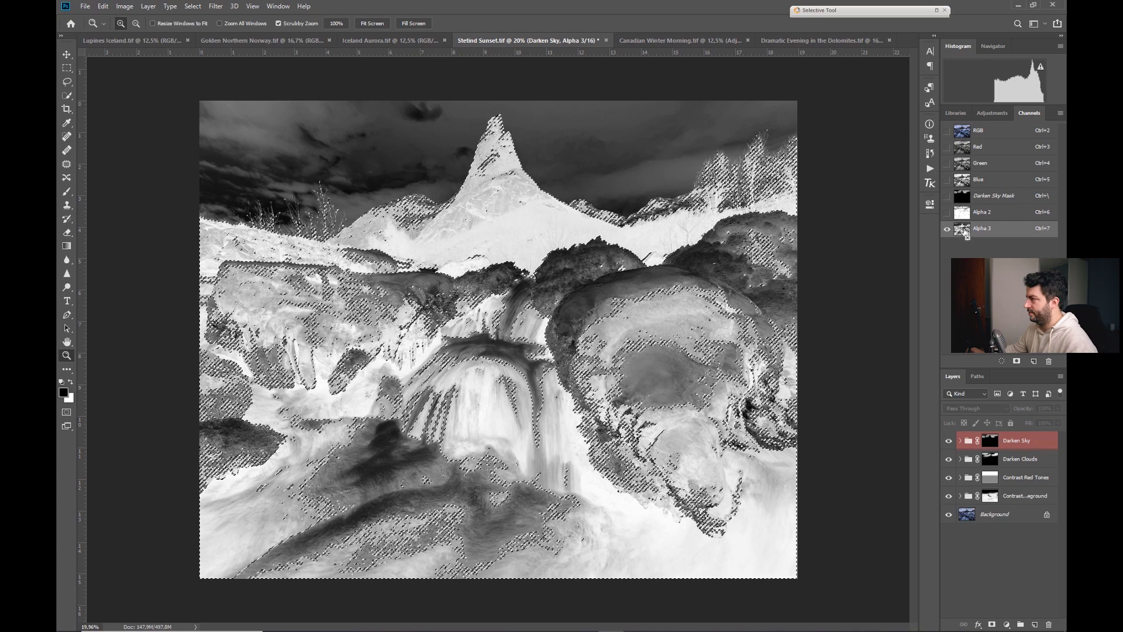
left_click(1017, 361)
key("ctrl+d")
left_click(965, 251)
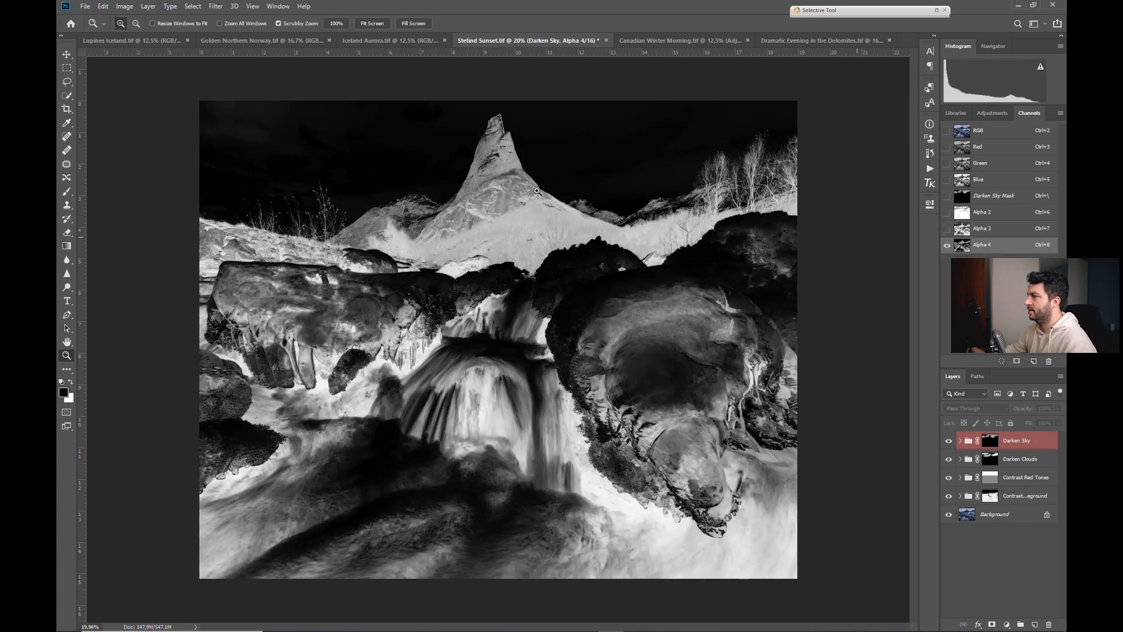
scroll(499, 221, "down", 2)
scroll(513, 222, "up", 1)
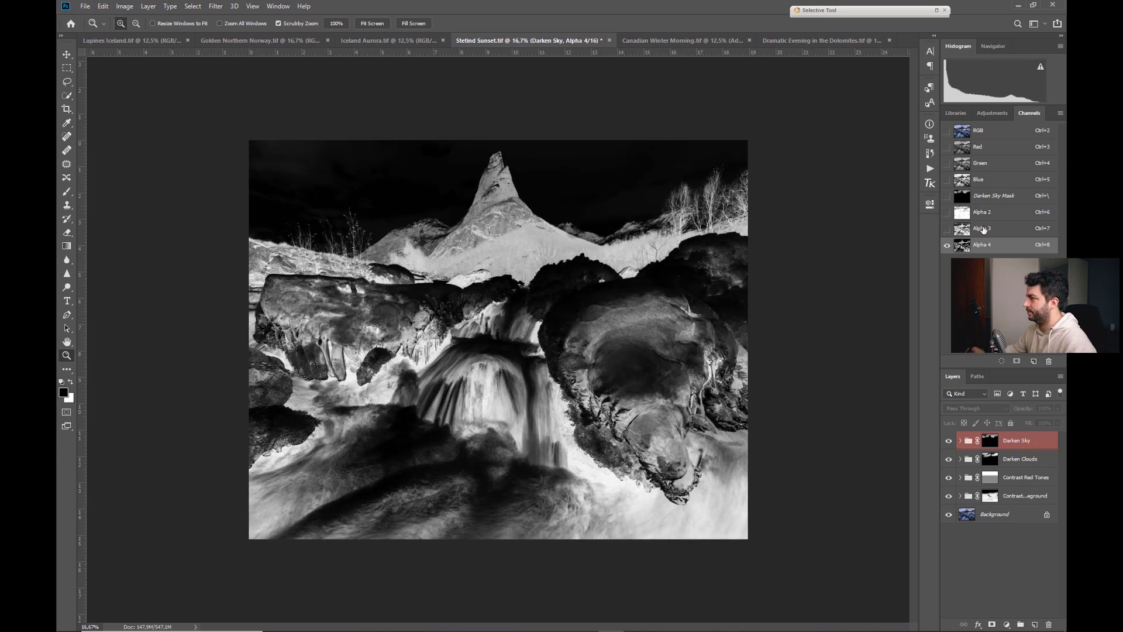
left_click(962, 246, "ctrl")
left_click(1007, 625)
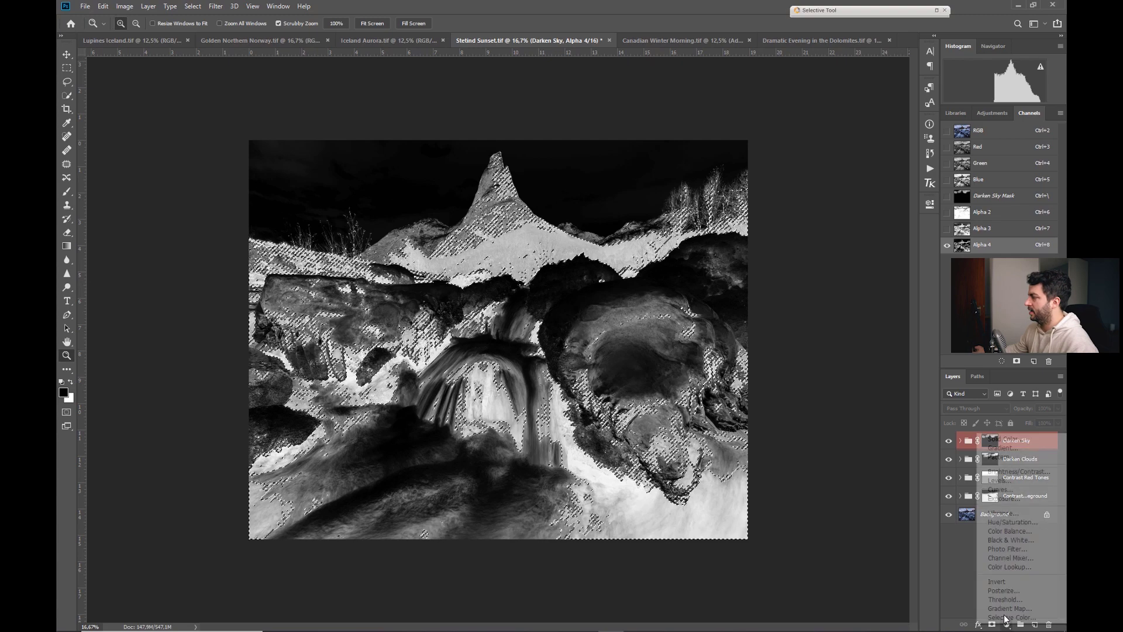
Add a Levels adjustment masked by the Alpha 4 selection and set its blend mode to Screen
left_click(996, 480)
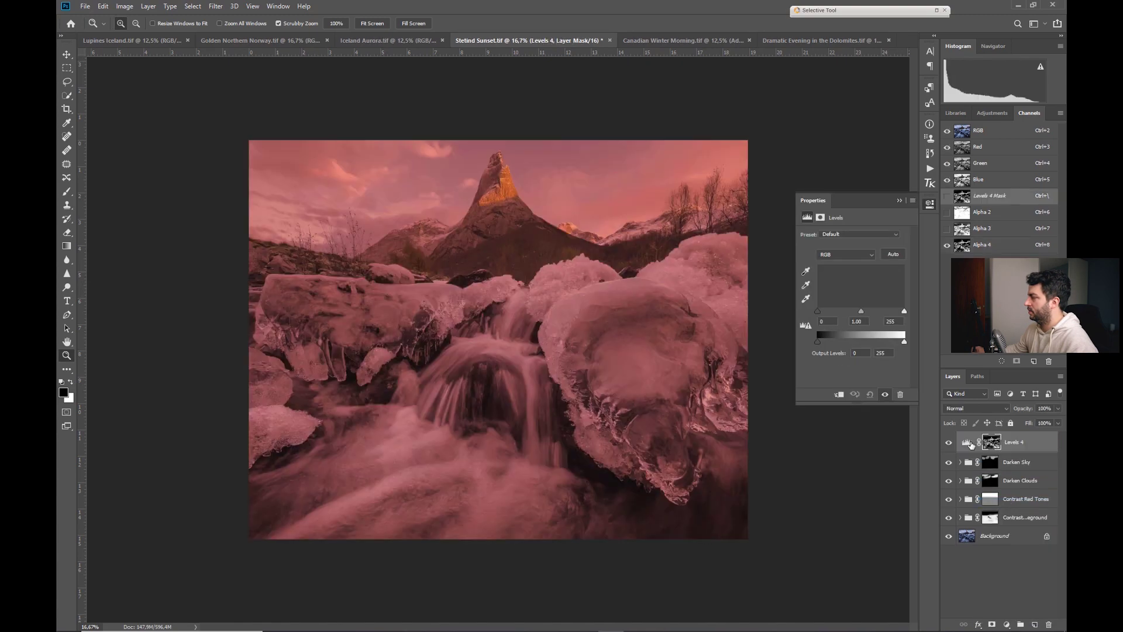
key("ctrl+2")
left_click_drag(504, 200, 537, 200)
left_click(900, 201)
left_click(966, 409)
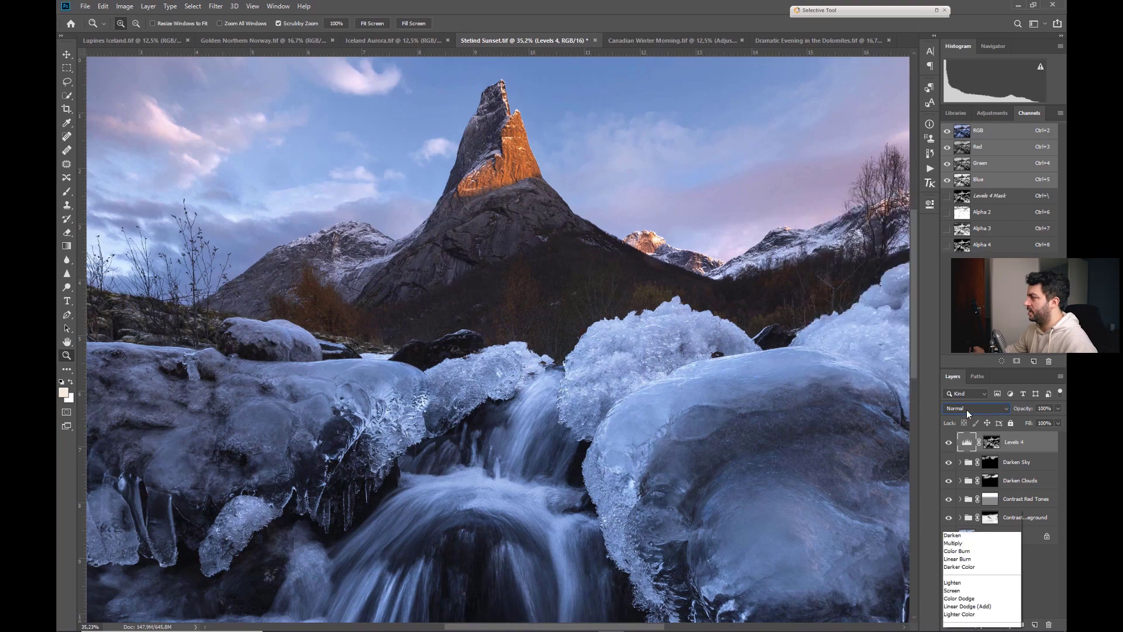
left_click(955, 459)
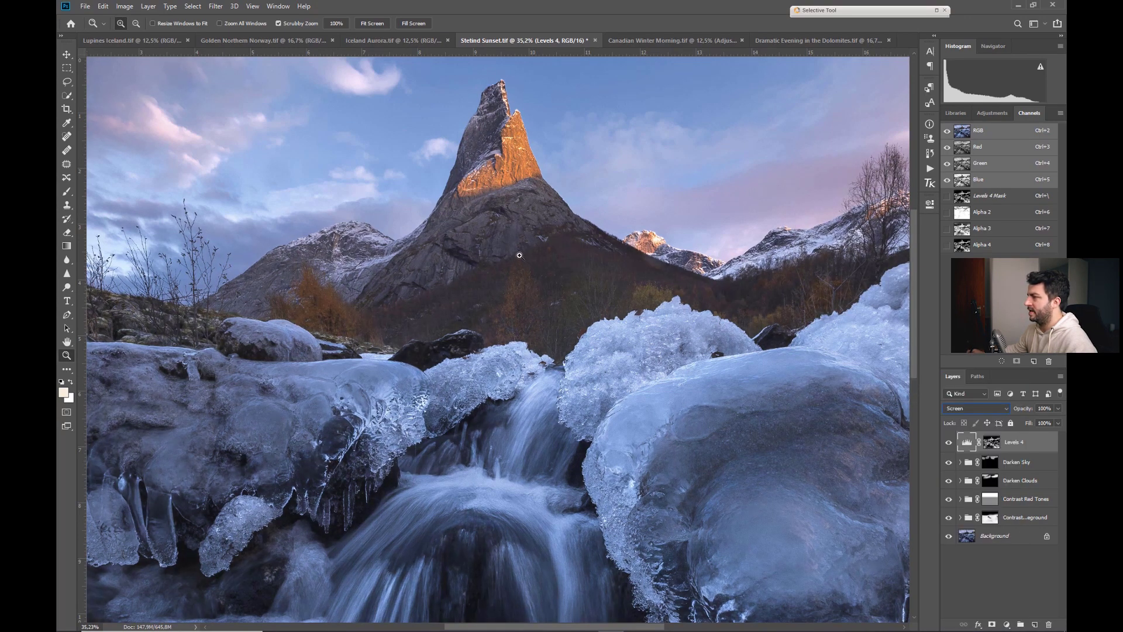
Compare Levels 4 on and off over the mountain and review its settings
left_click_drag(521, 257, 543, 257)
left_click(949, 443)
left_click(948, 442)
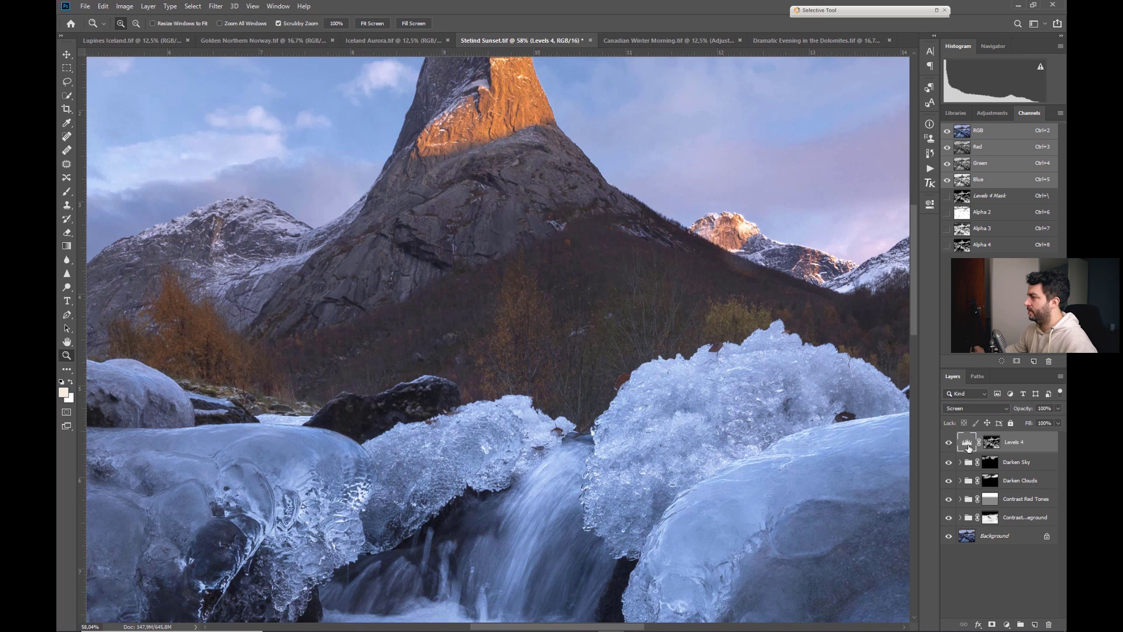
double_click(967, 443)
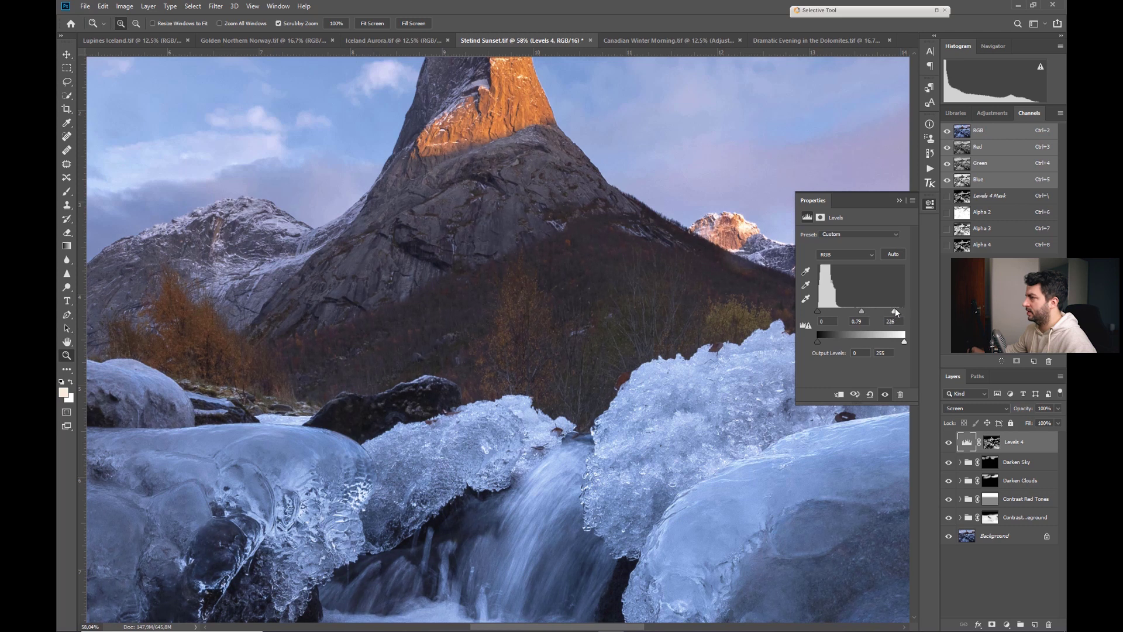
left_click(900, 201)
left_click(951, 443)
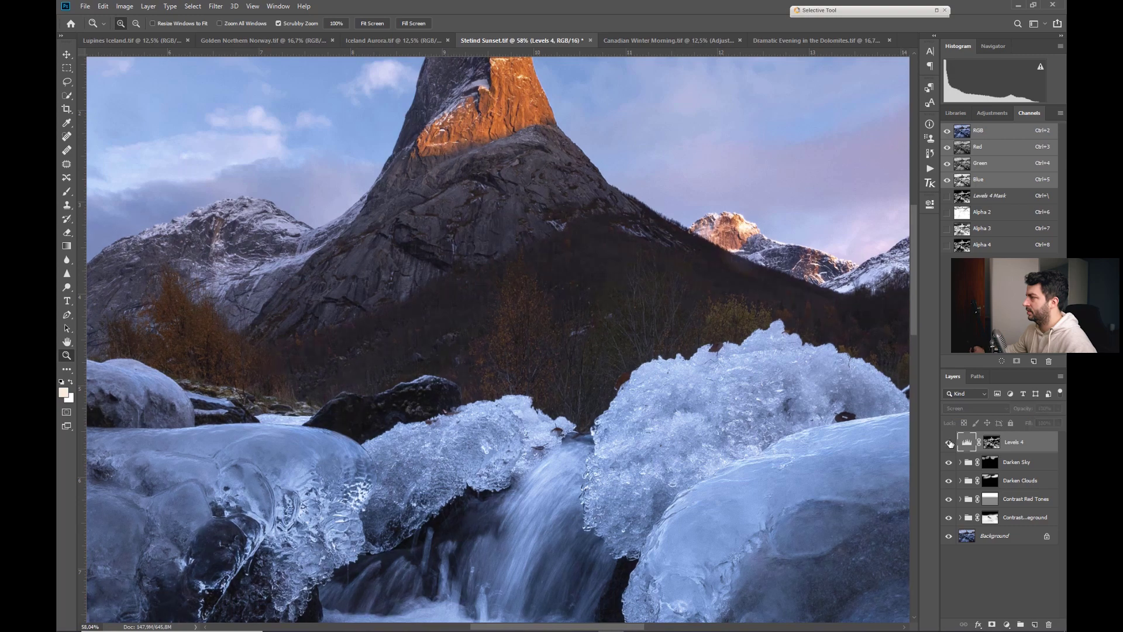
left_click_drag(569, 237, 539, 236)
Group Levels 4 into Group 1, add a black group mask, and paint white with a ~792 px brush
key("ctrl+g")
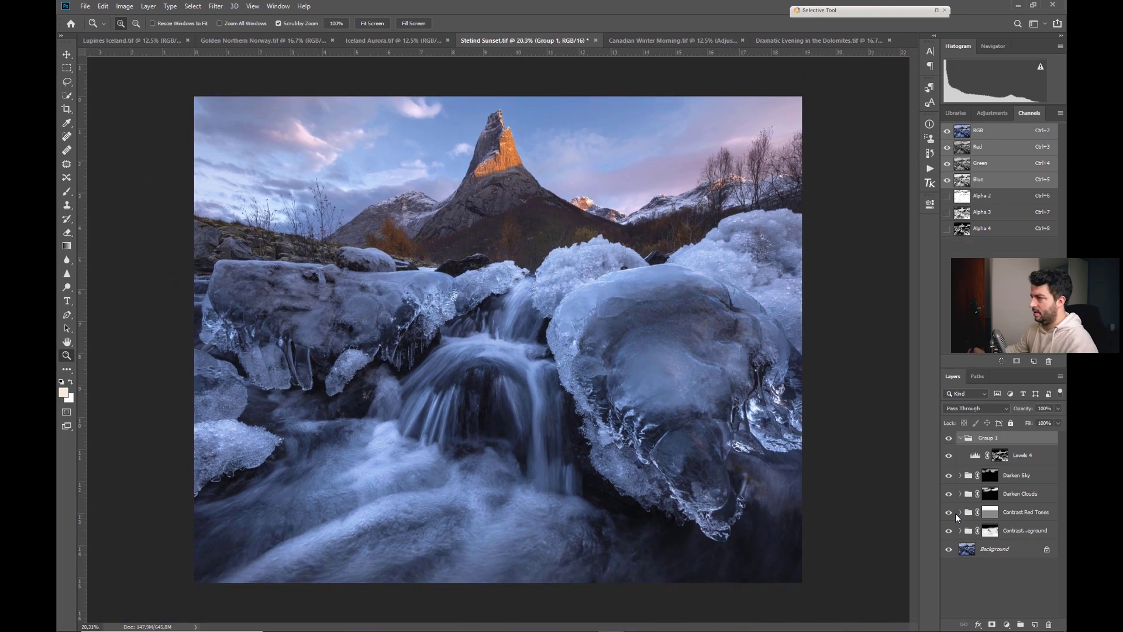
left_click(992, 624, "alt")
key("b")
key("d")
left_click_drag(479, 234, 439, 234)
key("x")
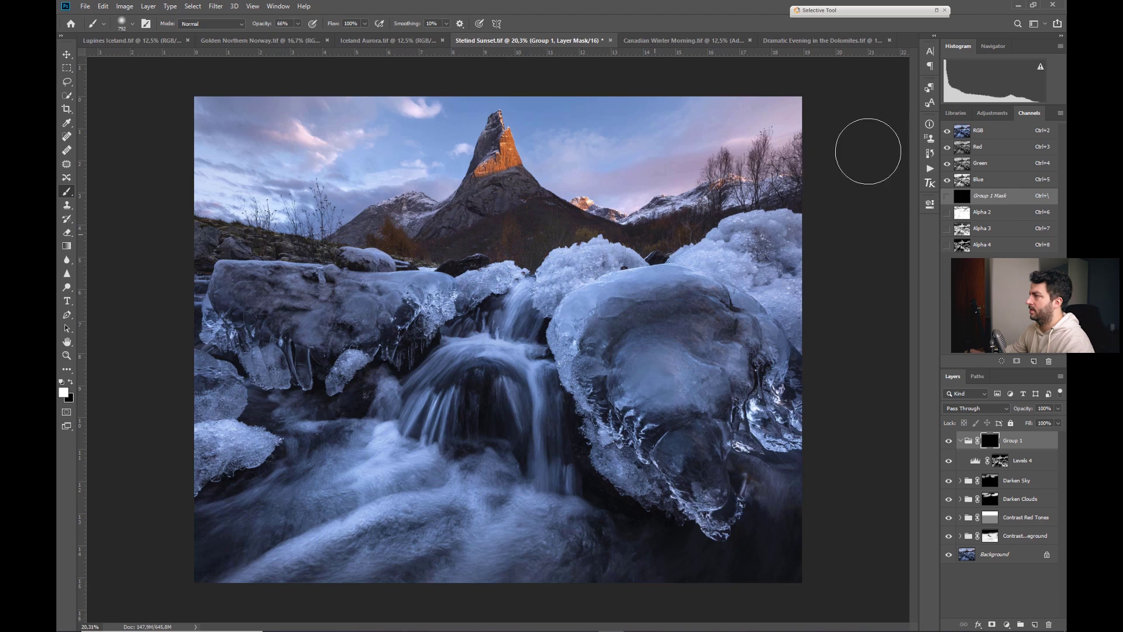
mouse_move(158, 264)
left_mouse_down()
mouse_move(545, 264)
mouse_move(784, 229)
left_mouse_up()
Delete the accidentally drawn Shape 1 layer, zoom in on the mountain, and reopen Levels 4 settings
key("x")
key("u")
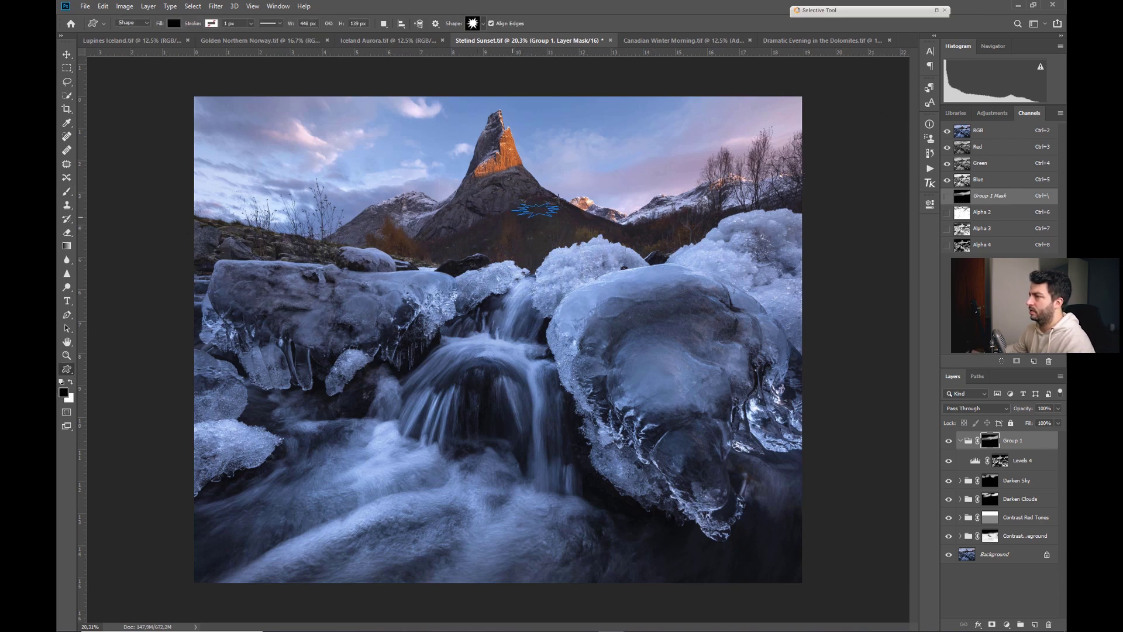
left_click_drag(510, 202, 562, 218)
left_click(1019, 481)
left_click(997, 461)
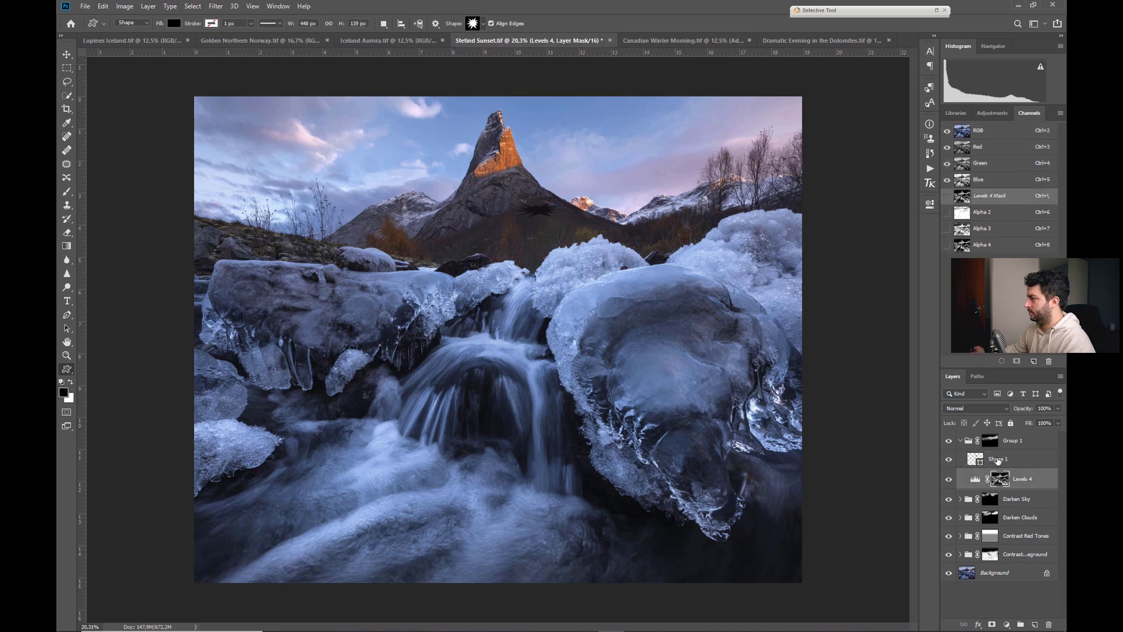
key("Delete")
key("z")
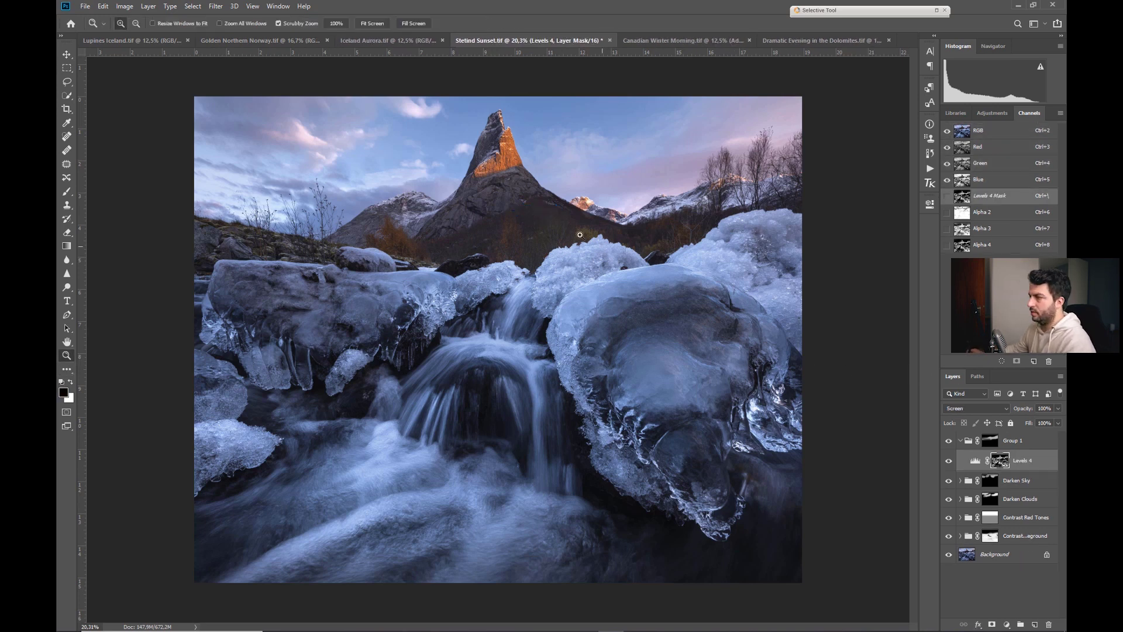
left_click_drag(507, 201, 611, 226)
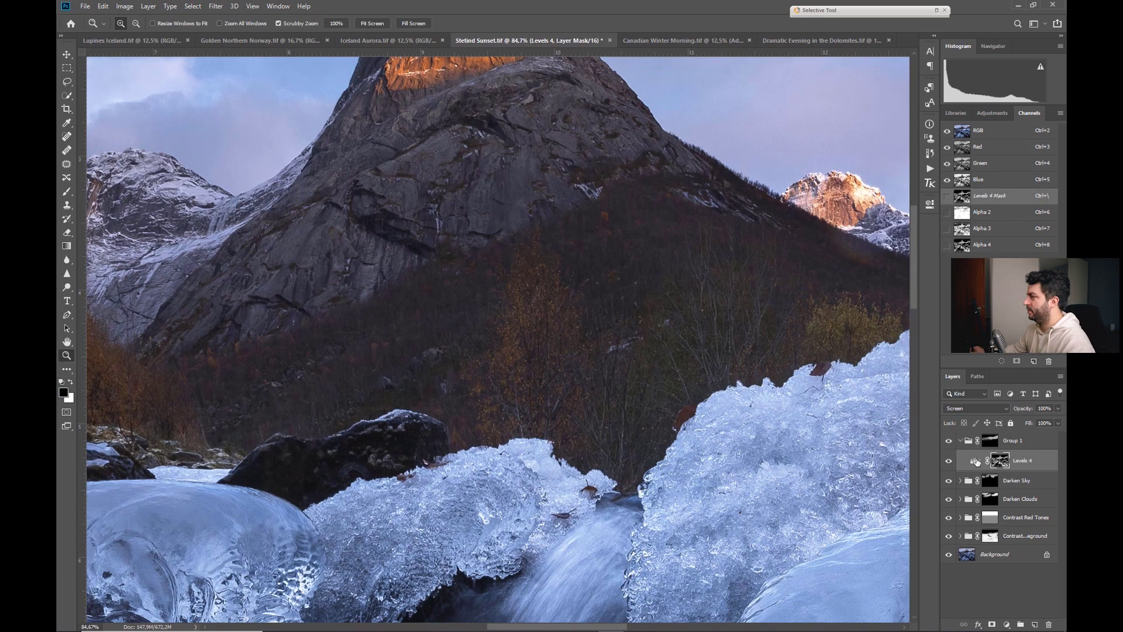
double_click(976, 461)
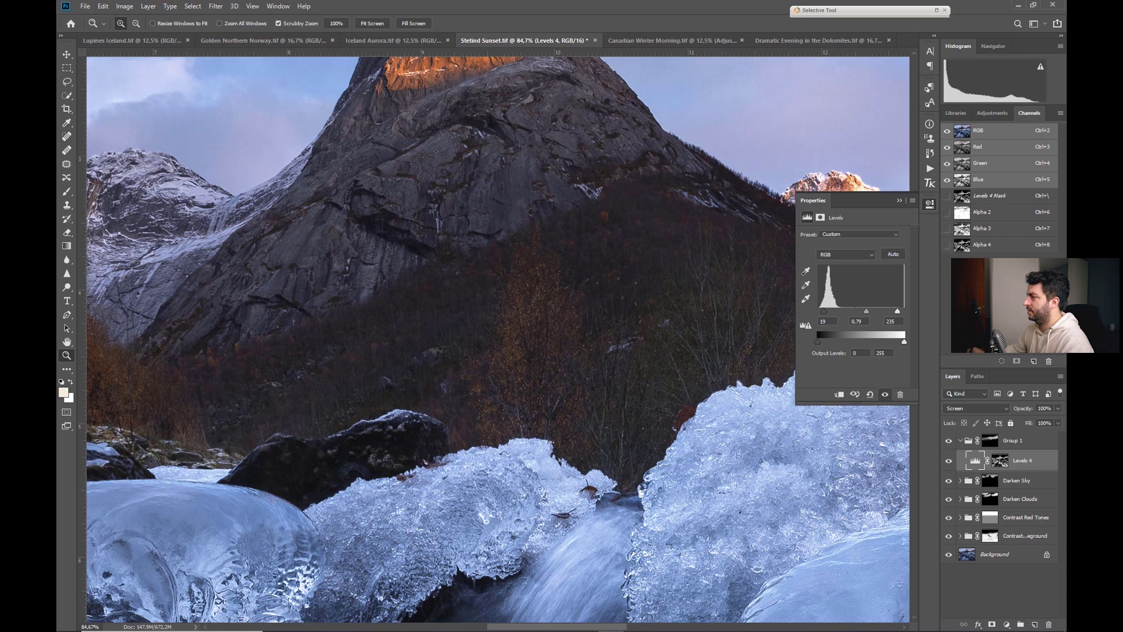
Lower Levels 4's white input point to brighten the mountain further, then select Group 1
left_click(899, 200)
double_click(975, 461)
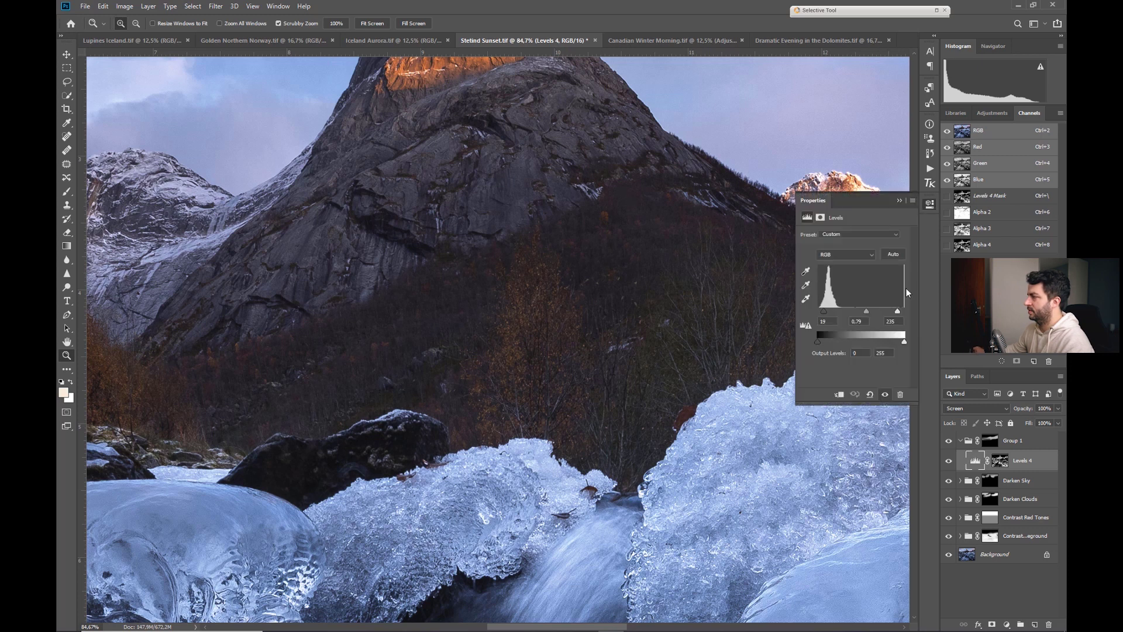
left_click_drag(897, 311, 893, 311)
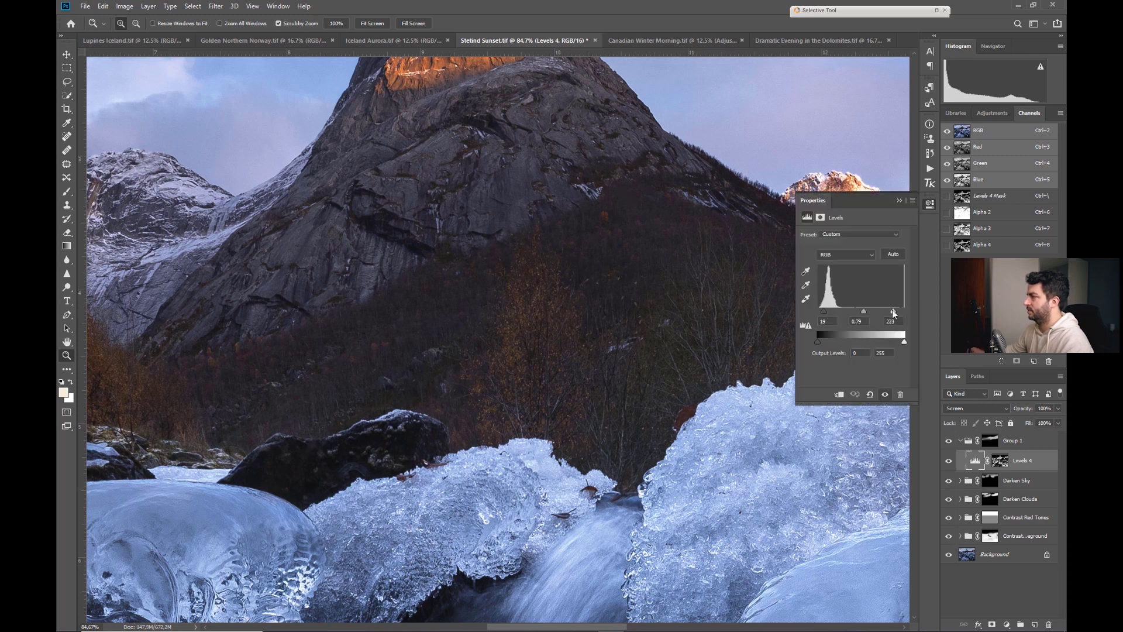
left_click(900, 201)
left_click(960, 441)
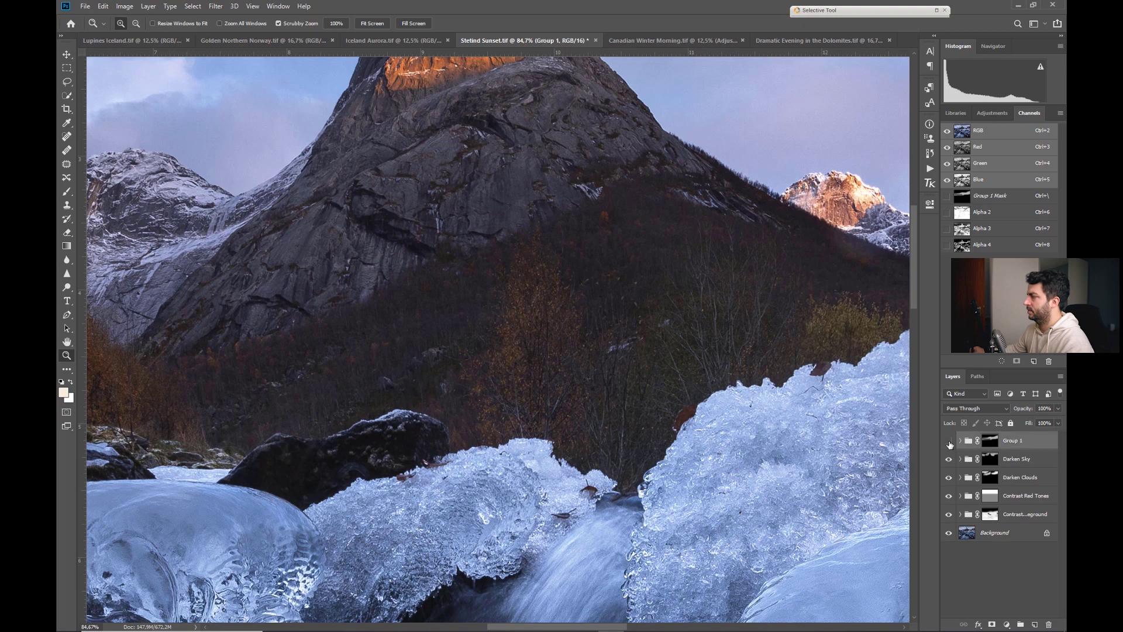
Target Group 1's mask with a black brush of about 511 px and zoom out to the whole photo
left_click_drag(838, 290, 479, 255)
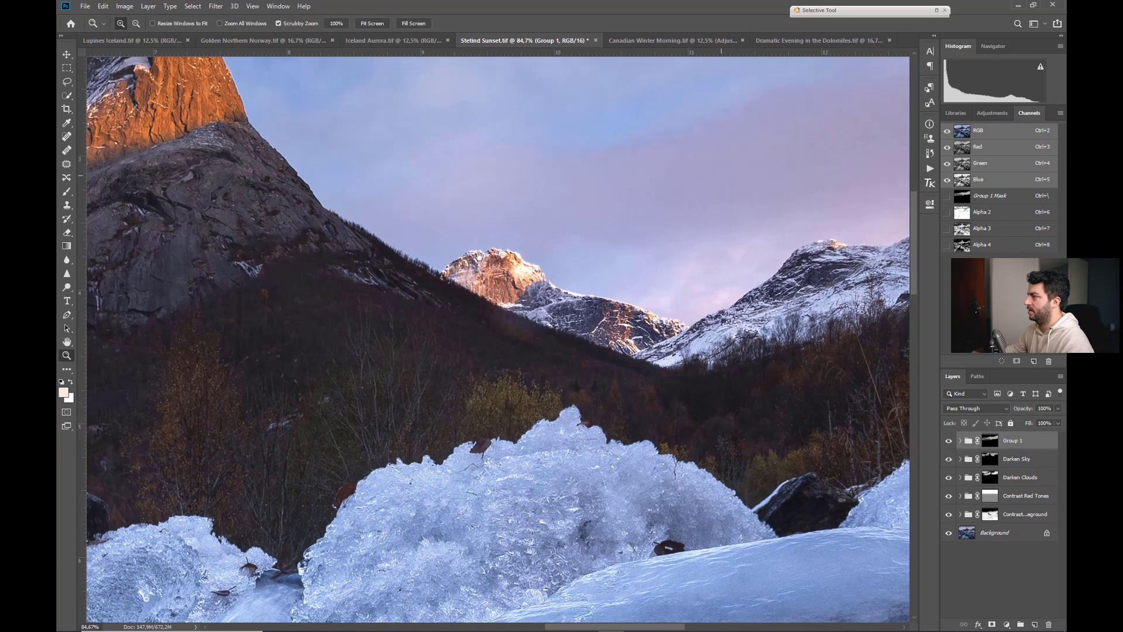
key("b")
left_click(990, 441)
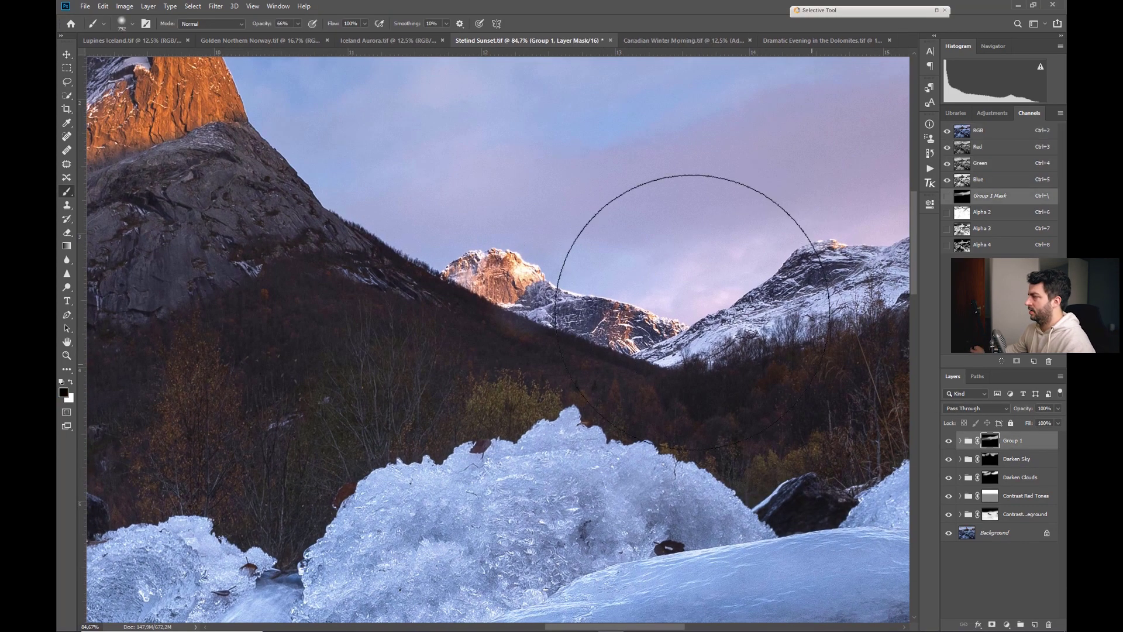
key("d")
left_click_drag(572, 211, 439, 200)
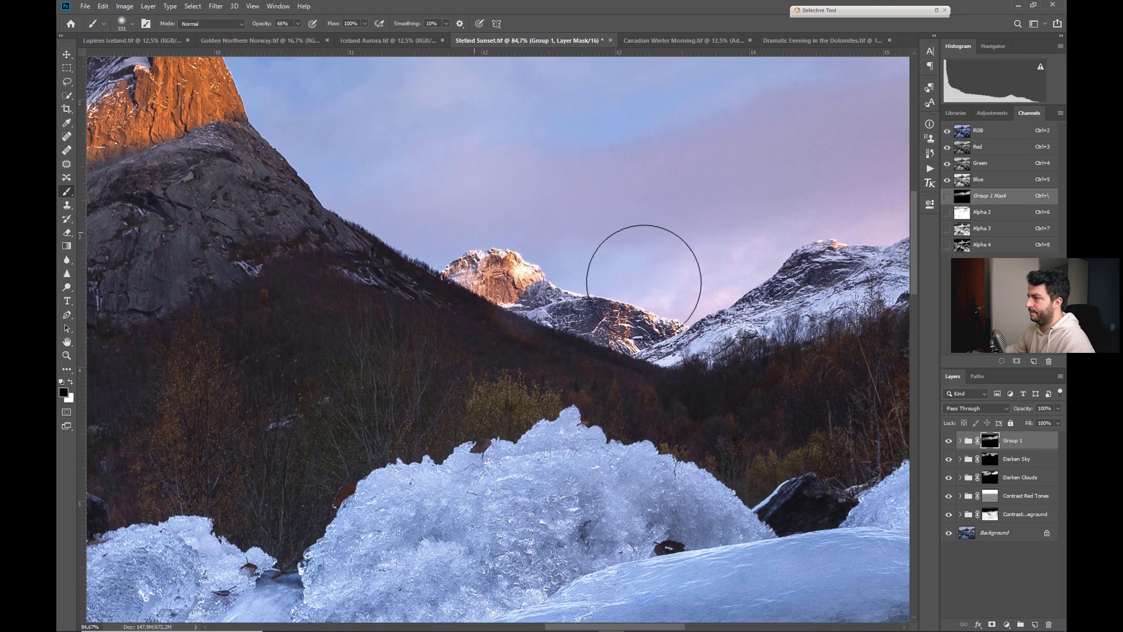
left_click_drag(747, 218, 368, 291)
left_click_drag(591, 255, 255, 310)
left_click_drag(477, 261, 504, 304)
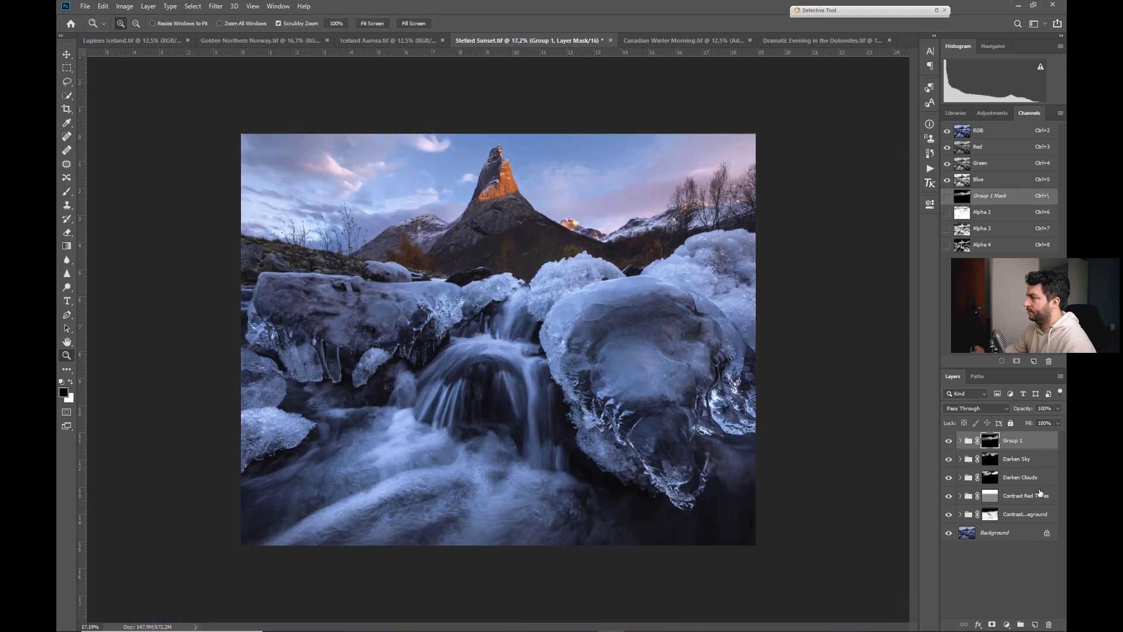
Rename Group 1 to 'Brighten Mountain' and group all five adjustment groups into 'ADjustments'
double_click(1014, 442)
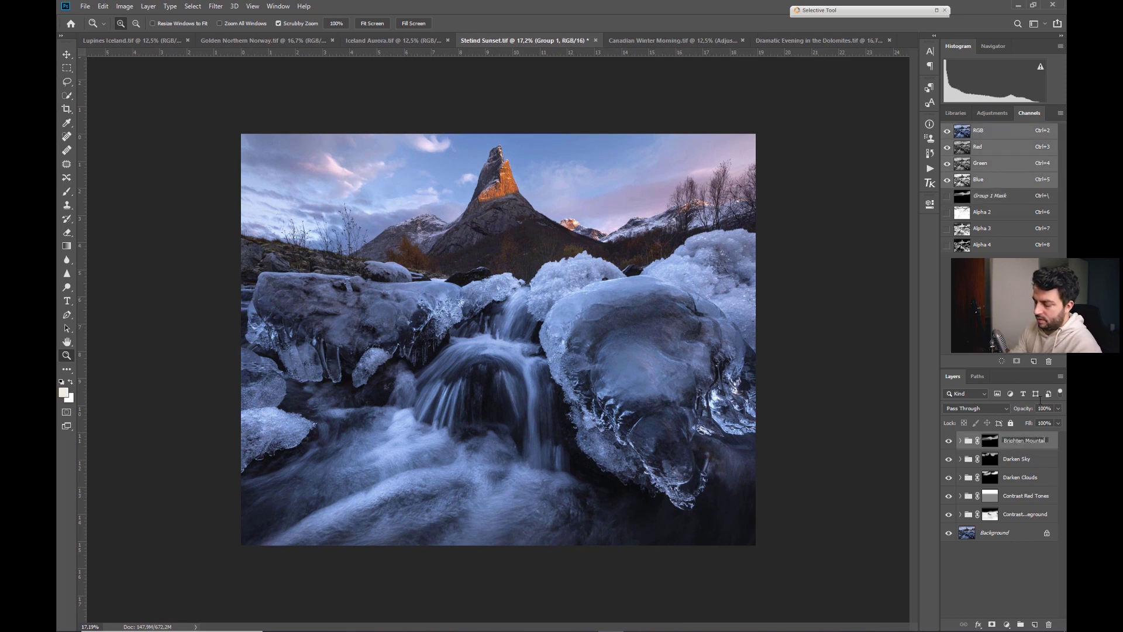
key("Return")
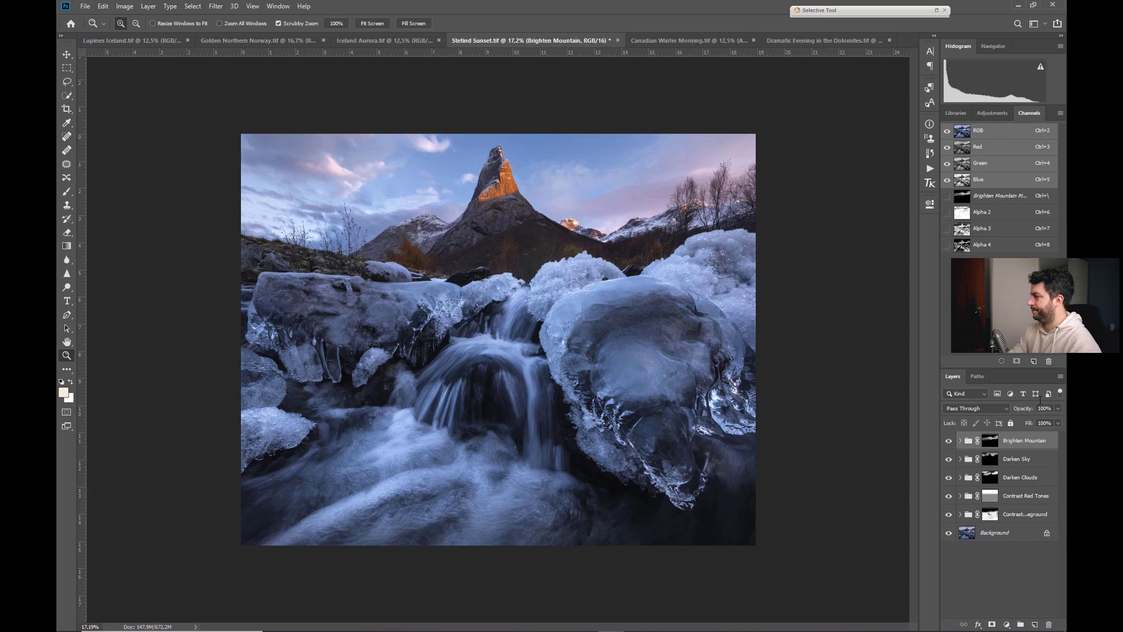
left_click(1023, 515, "shift")
key("ctrl+g")
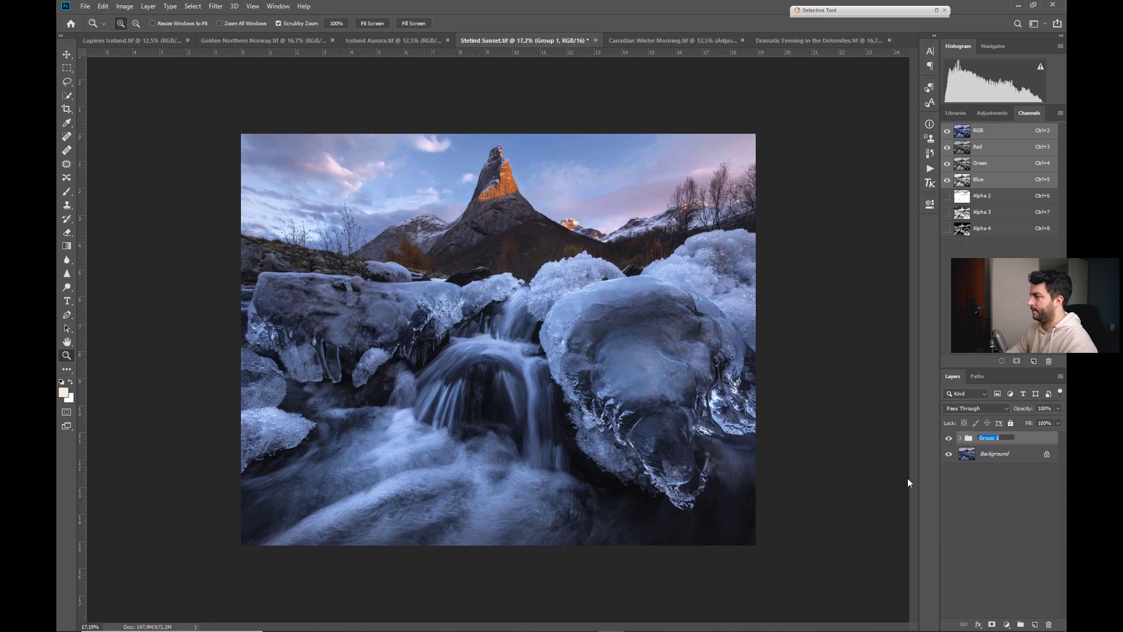
type("ADjustments")
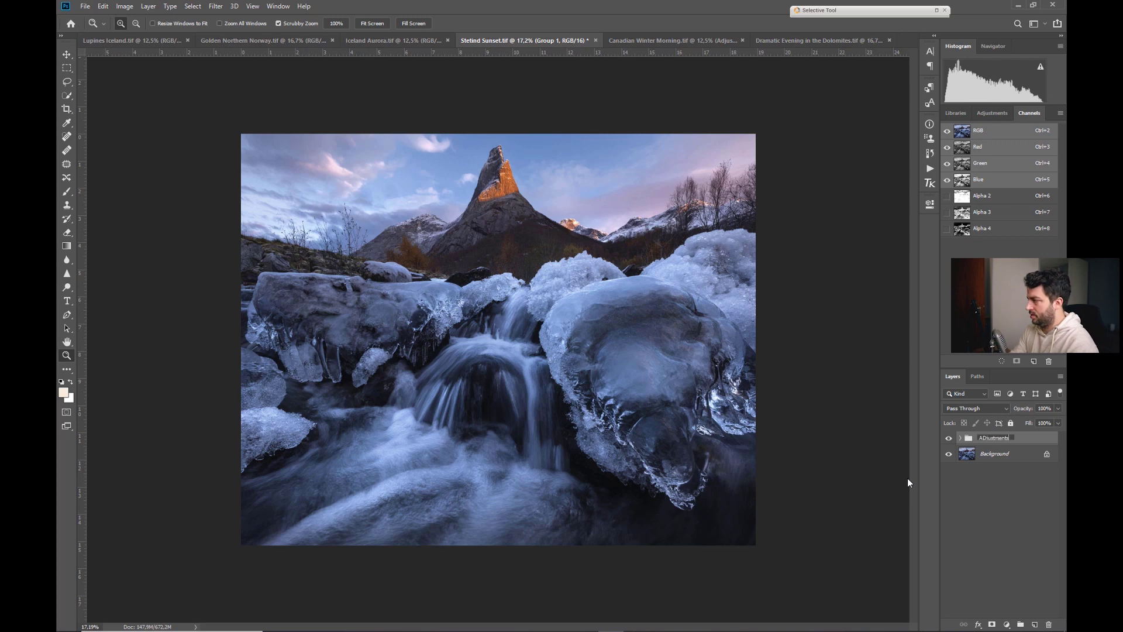
key("Return")
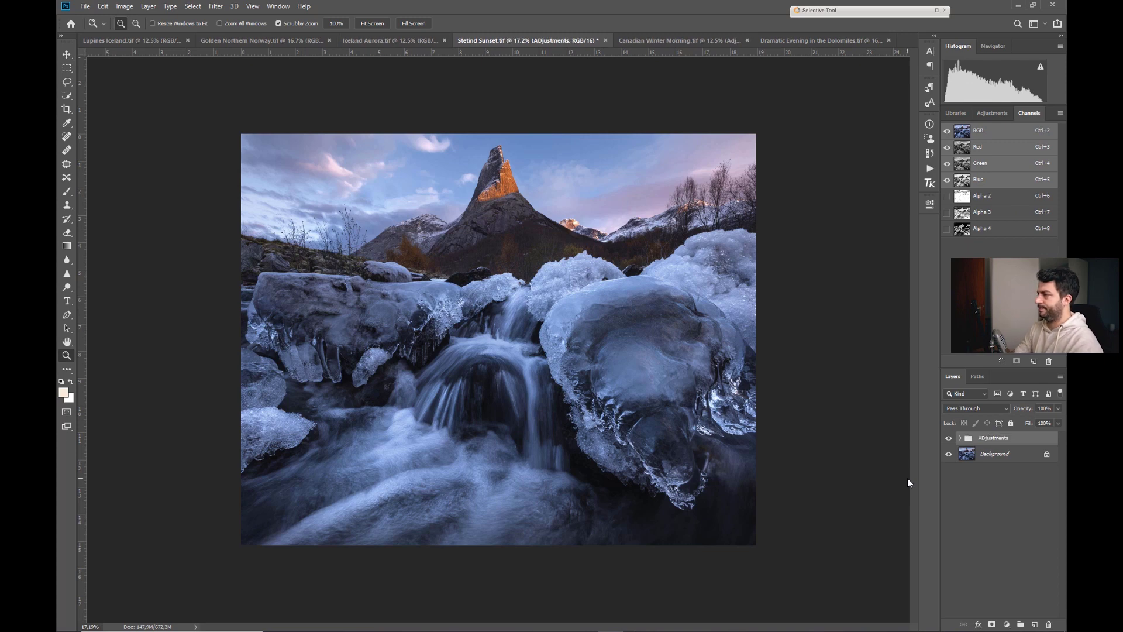
Expand the groups, preview the Levels 4 mask, and set a white ~1180 px brush on Brighten Mountain's mask
left_click(960, 439)
left_click(997, 456)
left_click(969, 455)
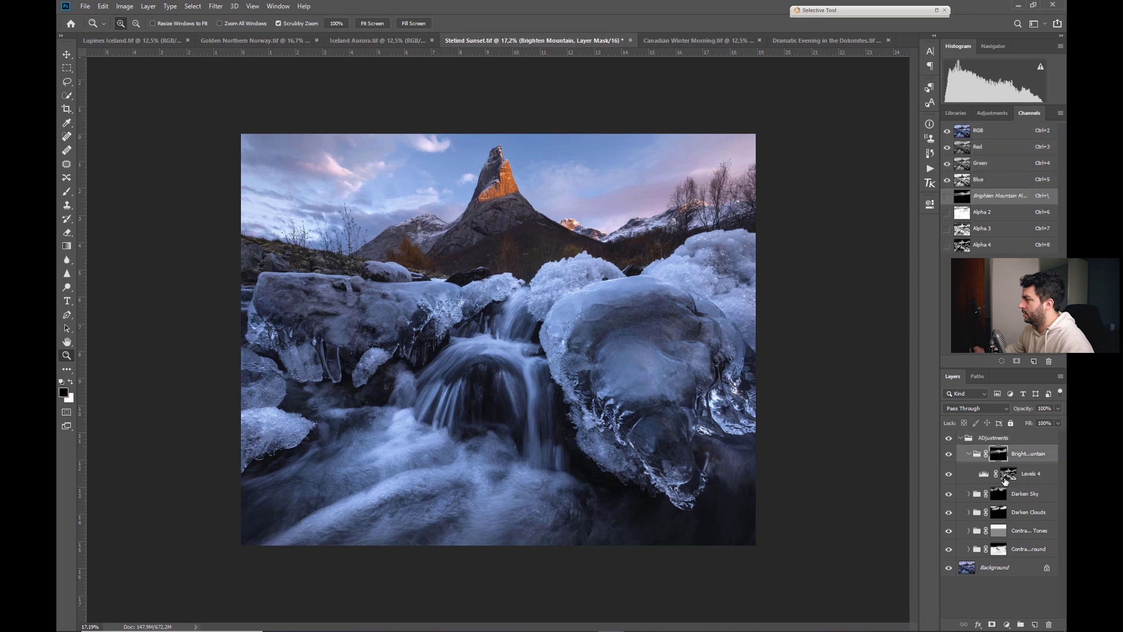
left_click(1006, 477, "alt")
left_click(1006, 477, "alt")
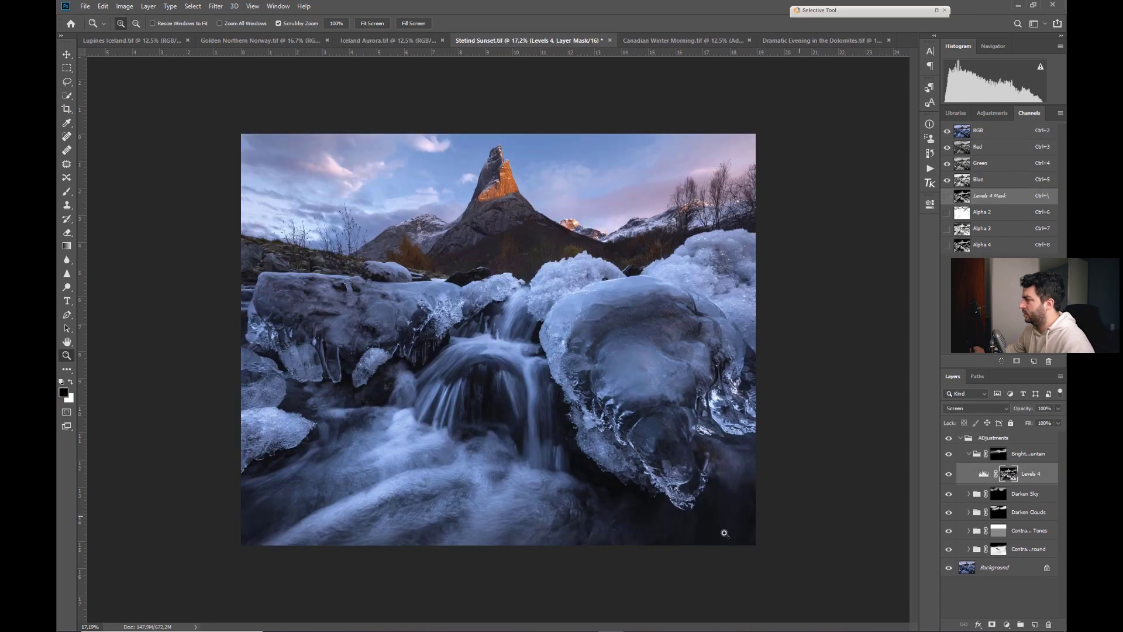
key("b")
left_click(999, 454)
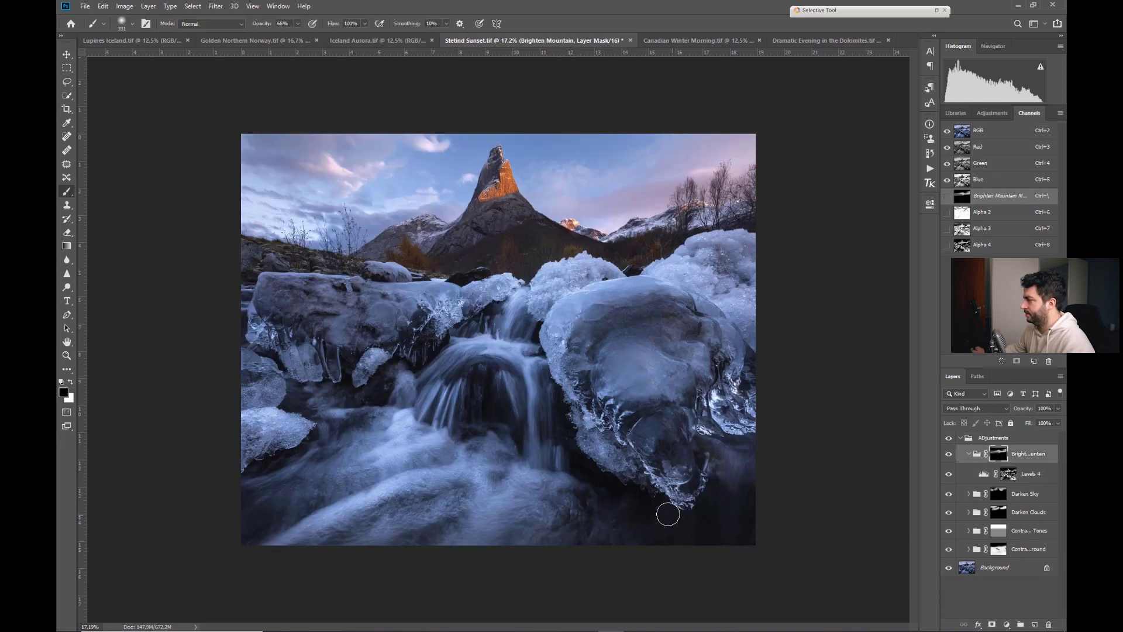
mouse_move(626, 507)
left_mouse_down()
mouse_move(675, 507)
mouse_move(665, 507)
left_mouse_up()
key("x")
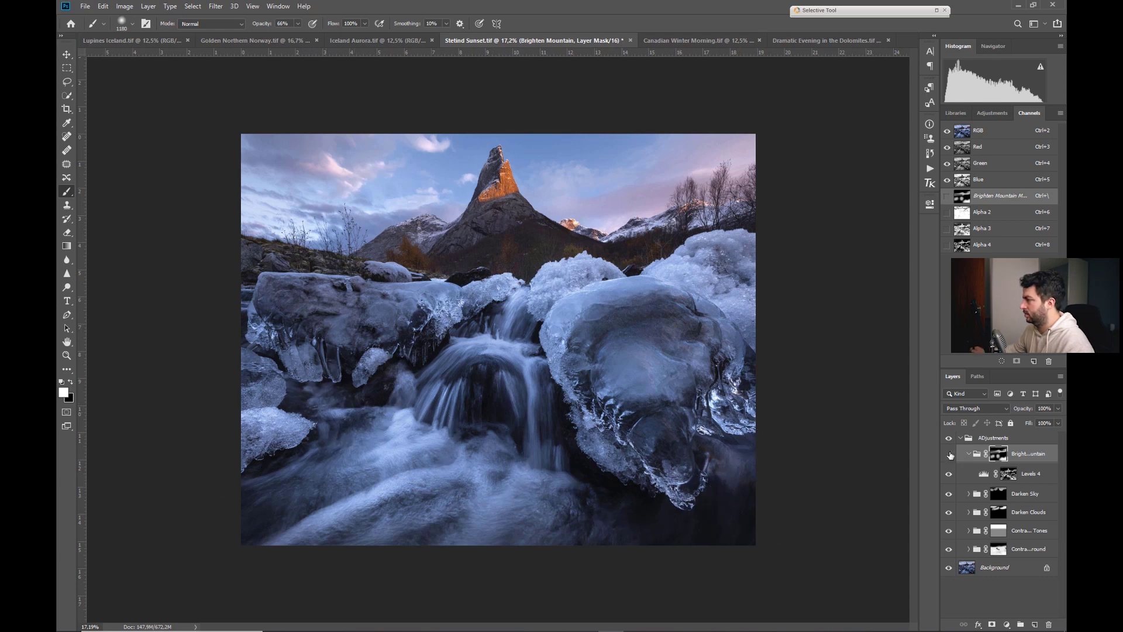
Compare with and without Brighten Mountain, then add a new Levels adjustment from the Levels 4 mask selection
left_click(950, 455)
left_click(950, 454)
left_click(950, 455)
left_click(1012, 476)
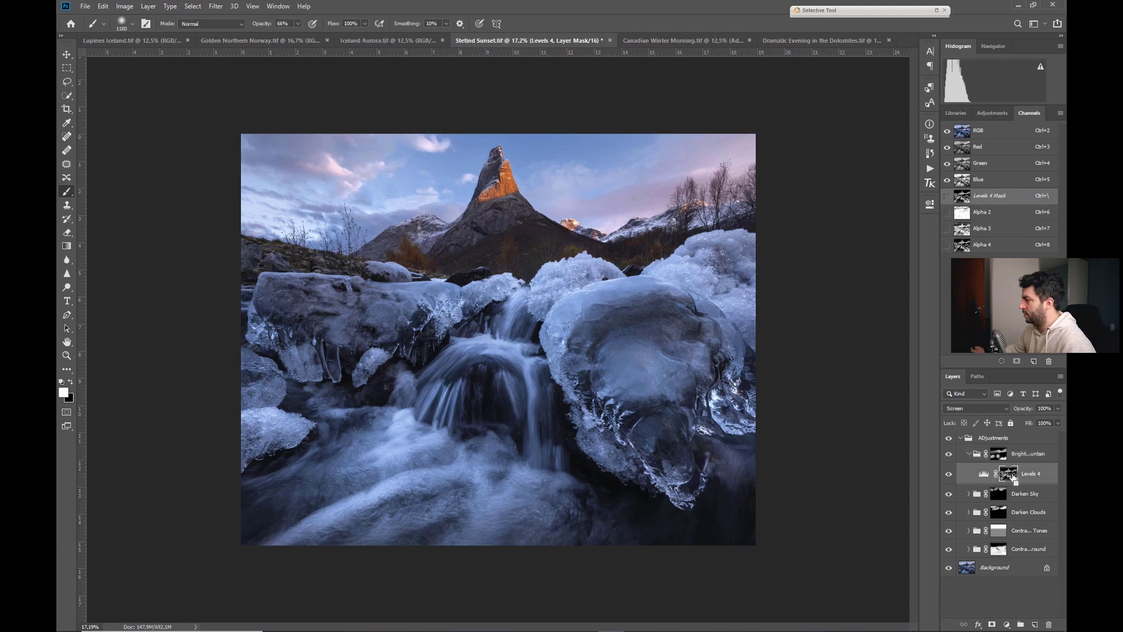
left_click(1015, 480, "ctrl")
left_click(969, 454)
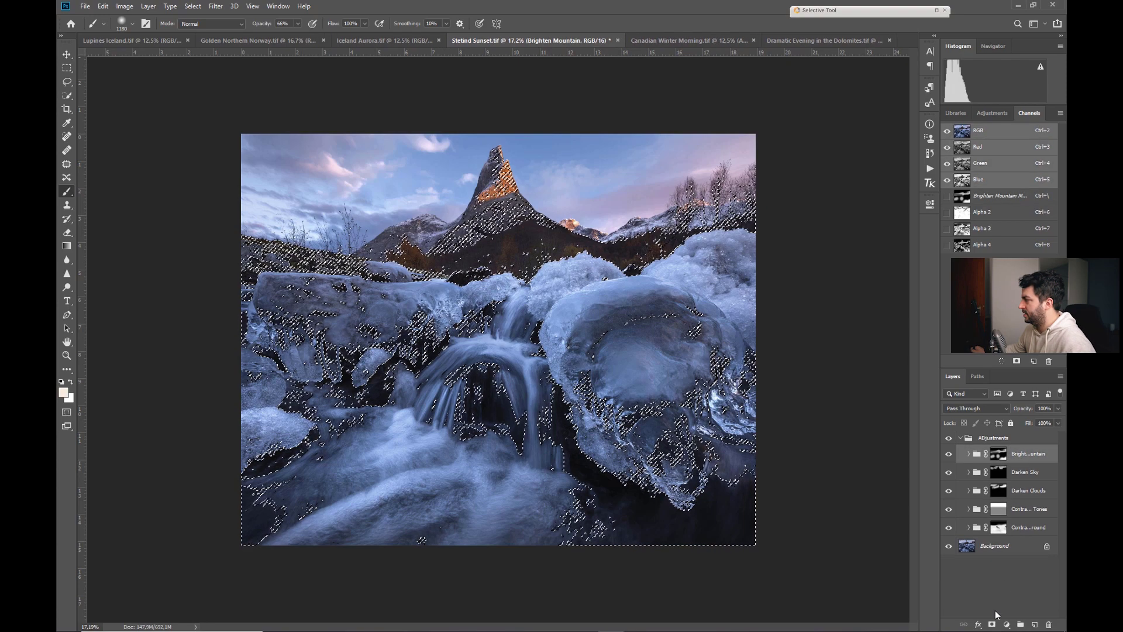
left_click(1007, 624)
left_click(1015, 475)
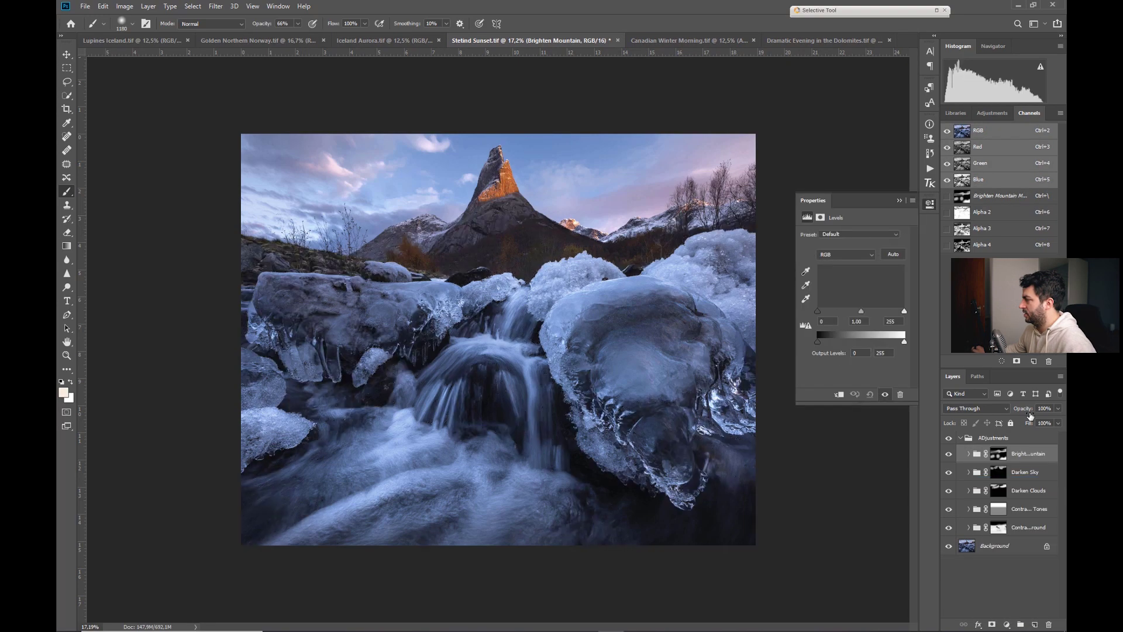
Set Levels 5's white input to 128 and put it in a new group with a black mask
left_click_drag(904, 312, 862, 312)
left_click(899, 202)
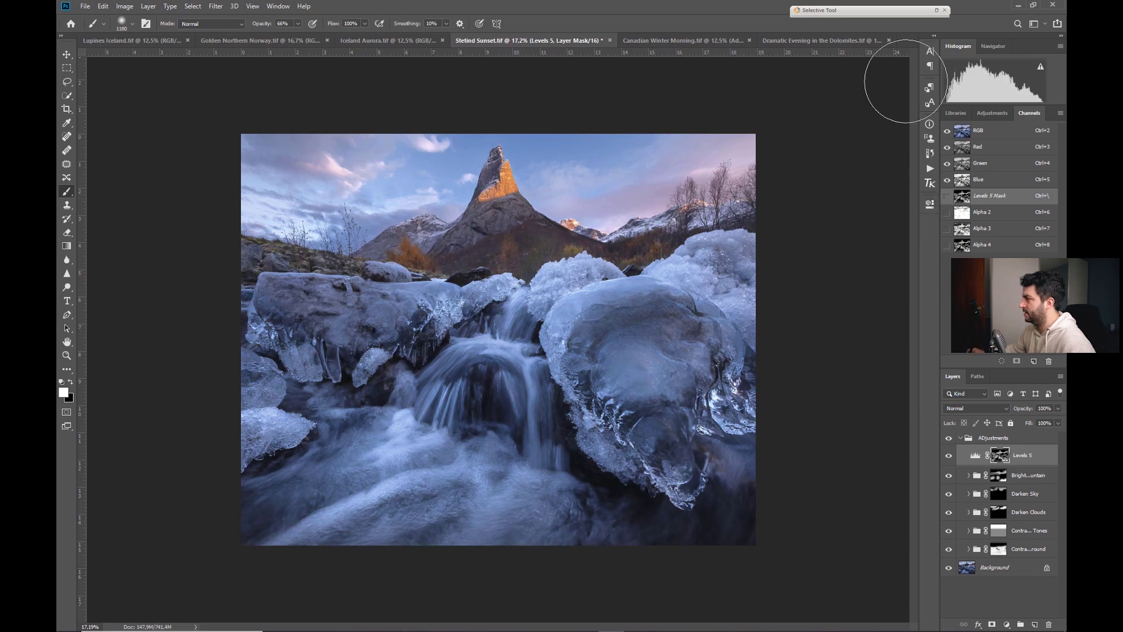
key("ctrl+g")
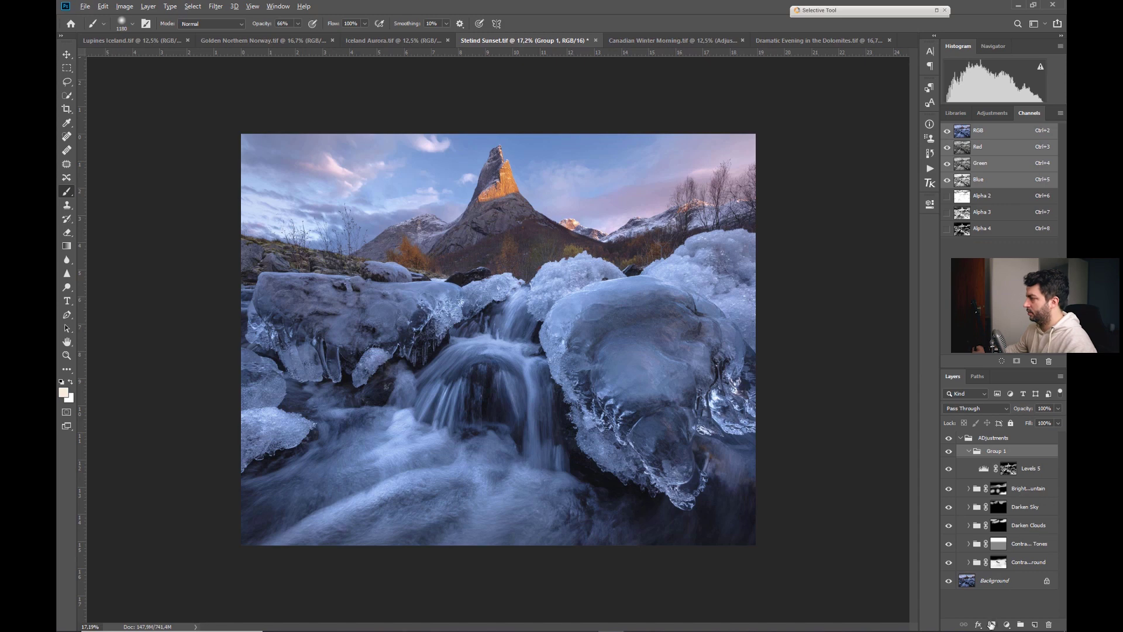
left_click(992, 624, "alt")
Paint the brightening onto the dark lower-right water with a ~971 px white brush
left_click_drag(580, 464, 570, 467)
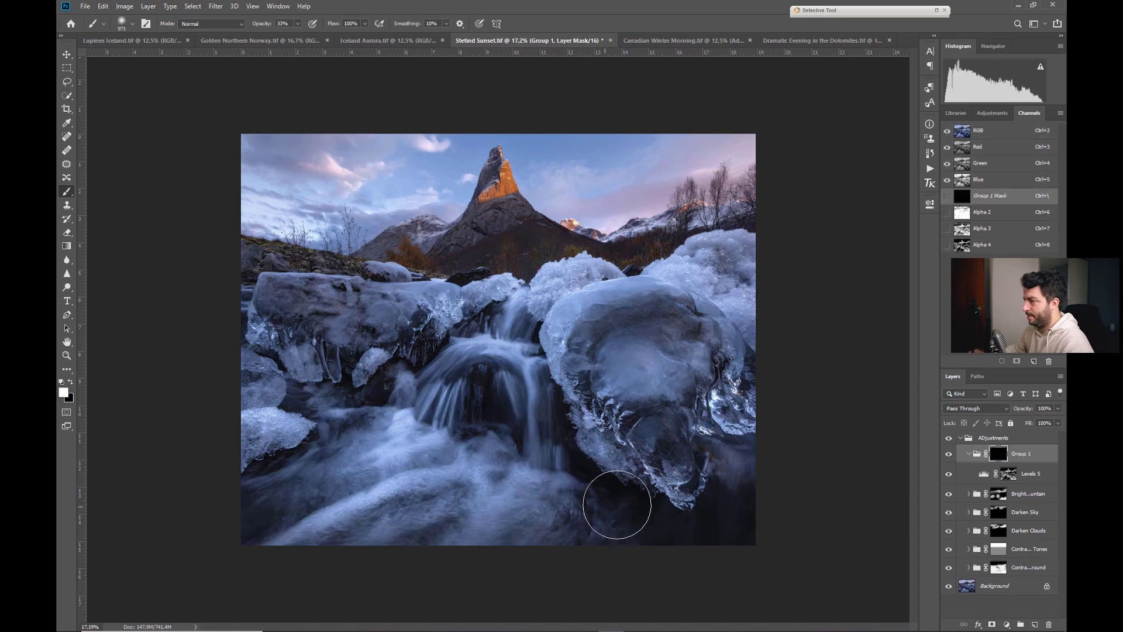
left_click_drag(598, 526, 726, 504)
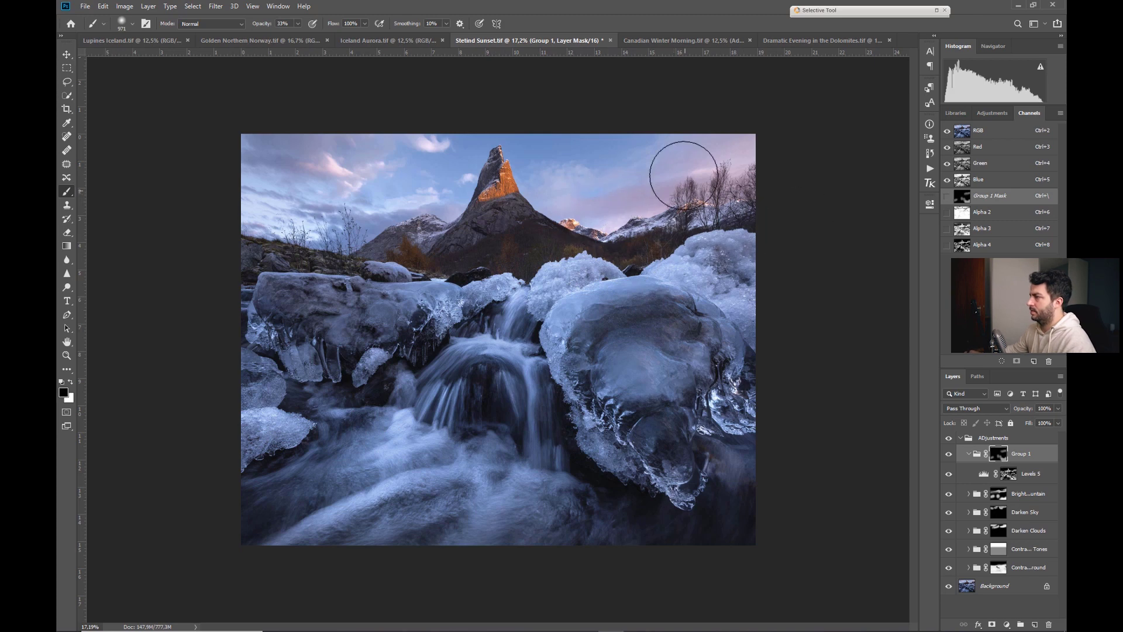
key("z")
left_click_drag(521, 293, 509, 295)
key("ctrl+plus")
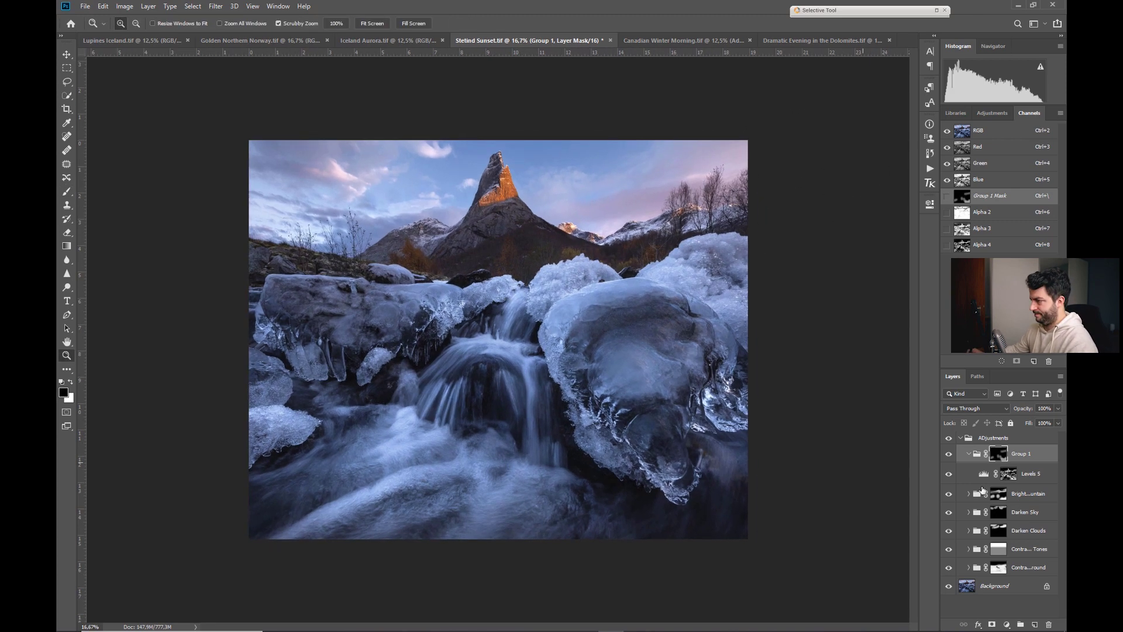
Collapse Group 1 and the ADjustments group in the Layers panel
left_click(964, 455)
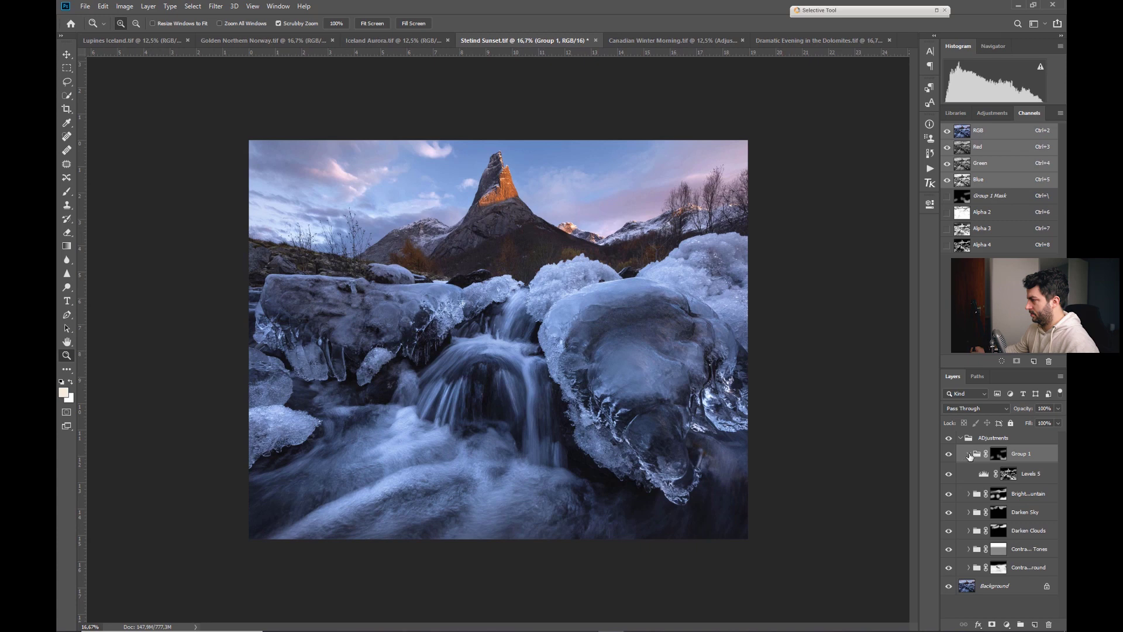
left_click(969, 455)
left_click(964, 439)
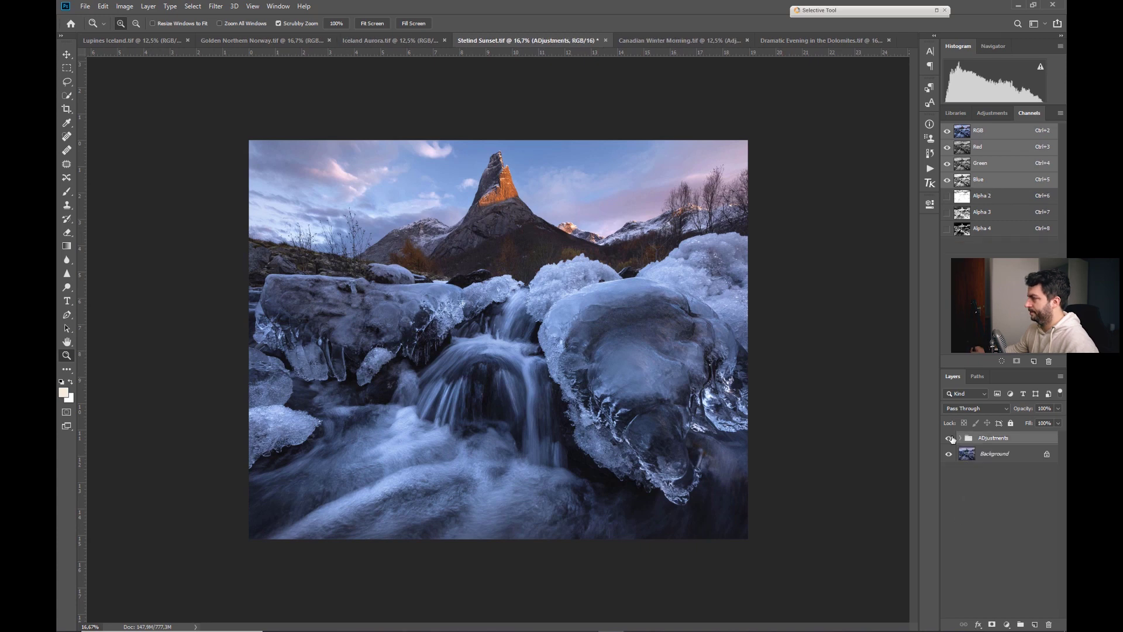
Toggle the ADjustments group repeatedly to compare before and after, leaving it visible
left_click(949, 438)
left_click(949, 439)
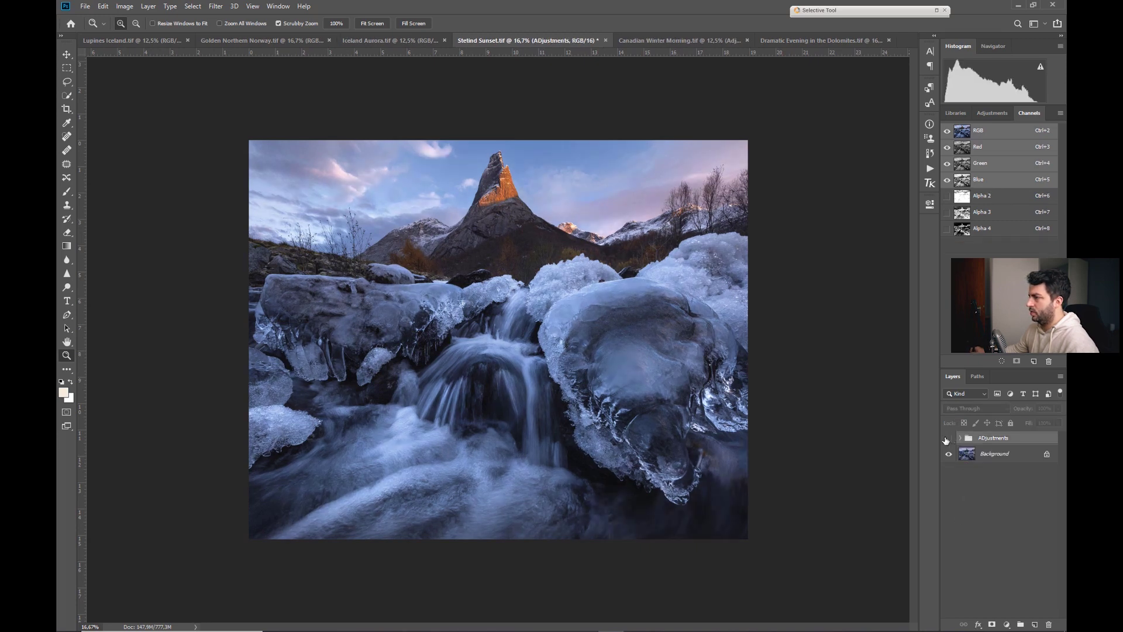
left_click(949, 439)
left_click(948, 439)
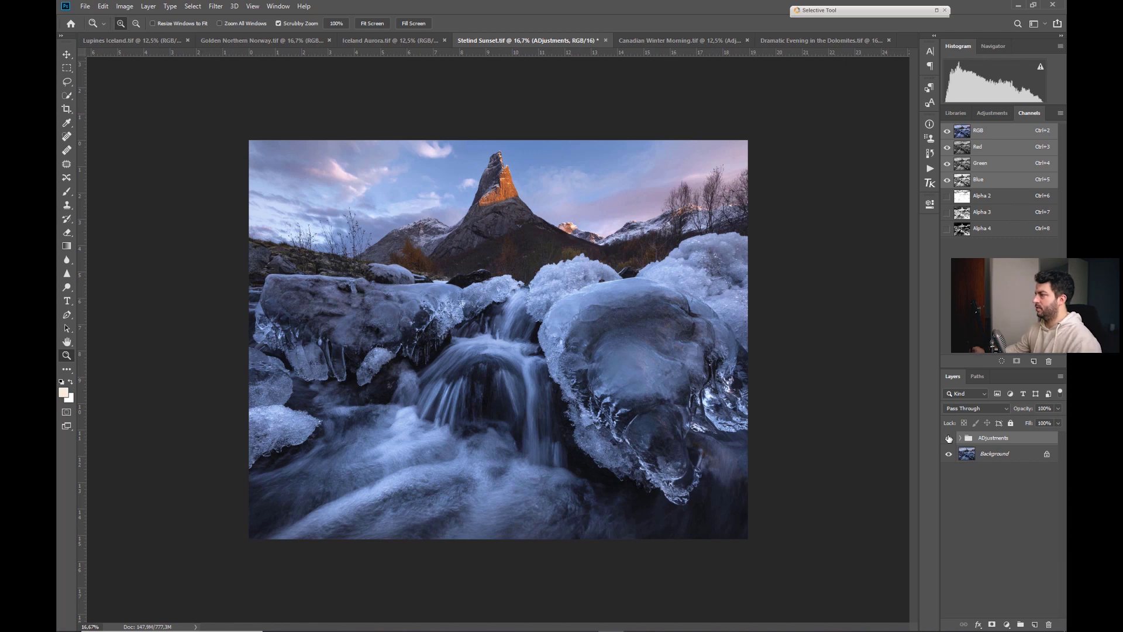
left_click(948, 442)
left_click(949, 438)
left_click(949, 439)
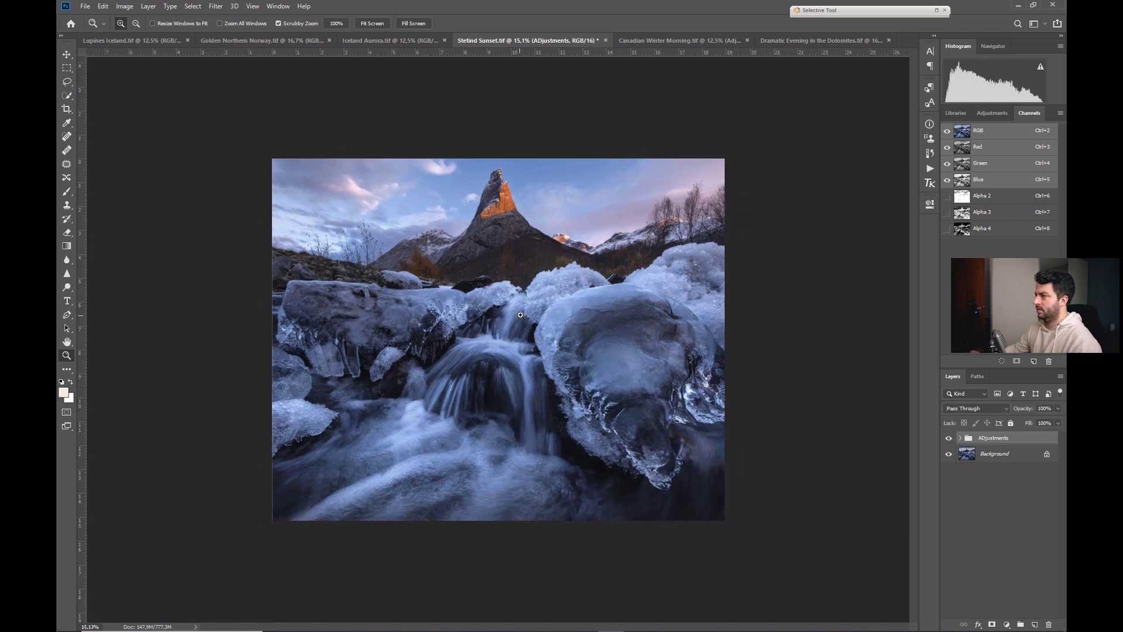
left_click(949, 439)
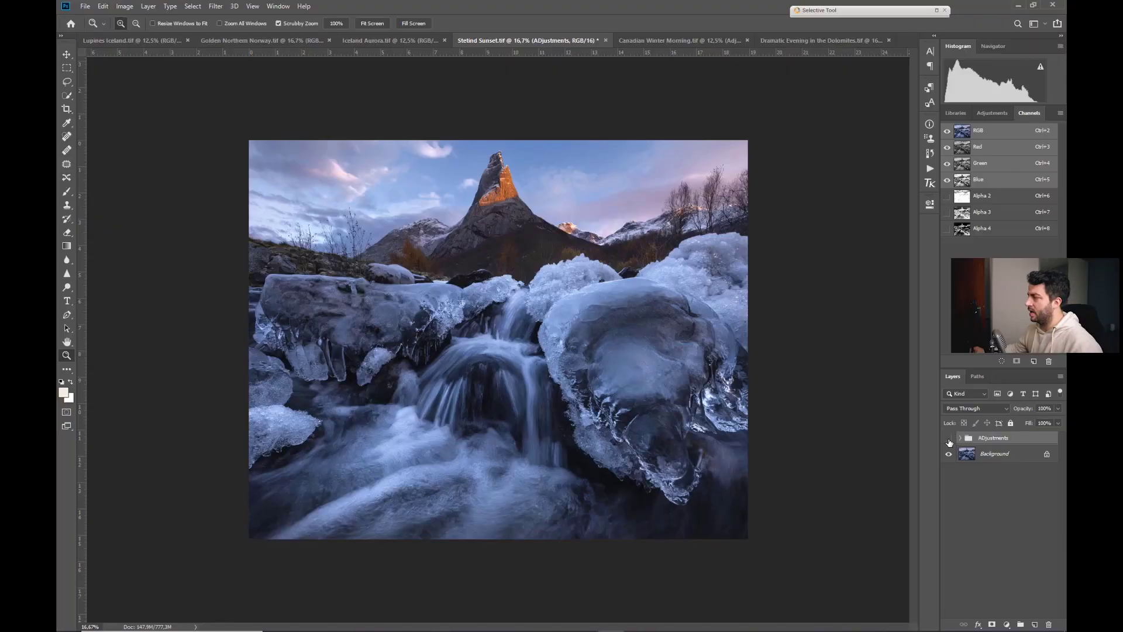
left_click(950, 443)
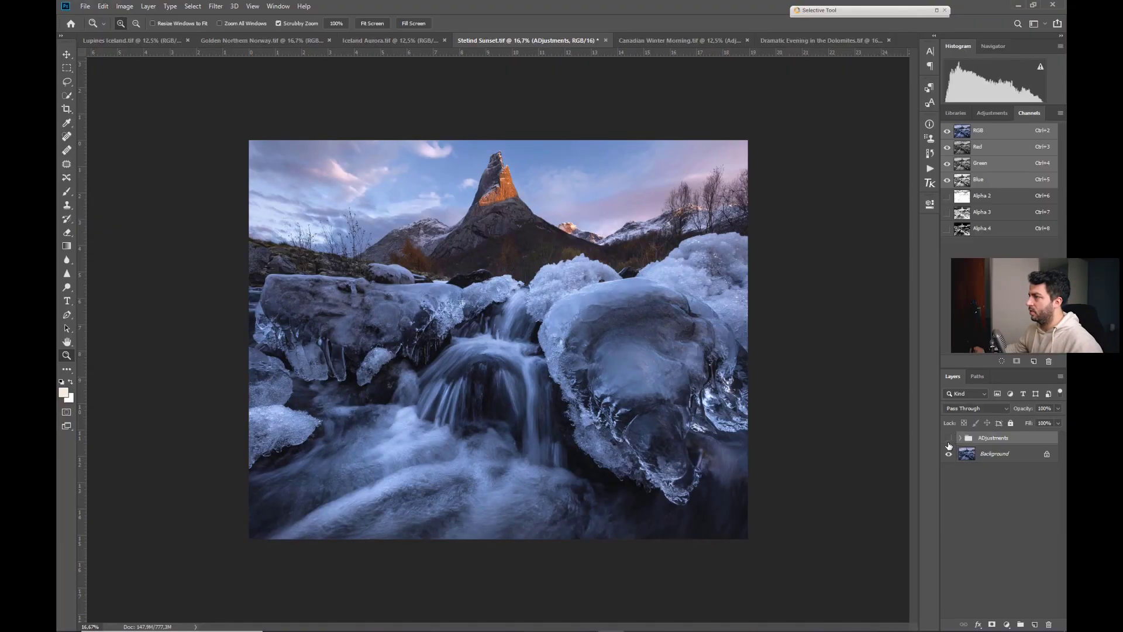
left_click(950, 443)
left_click(949, 445)
left_click(949, 443)
left_click(949, 443)
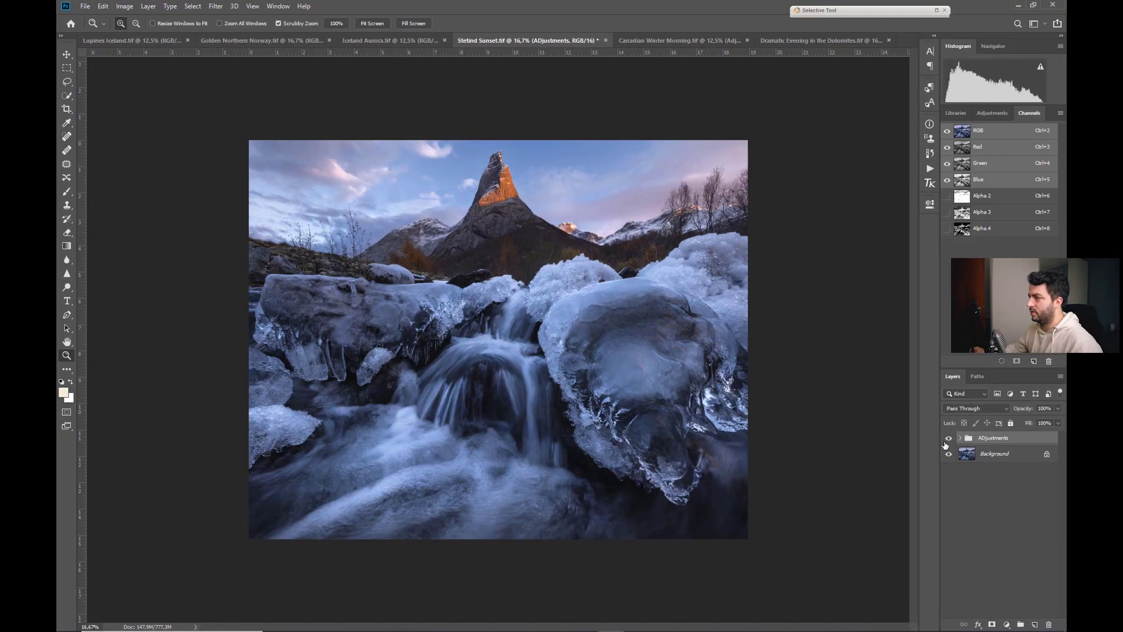